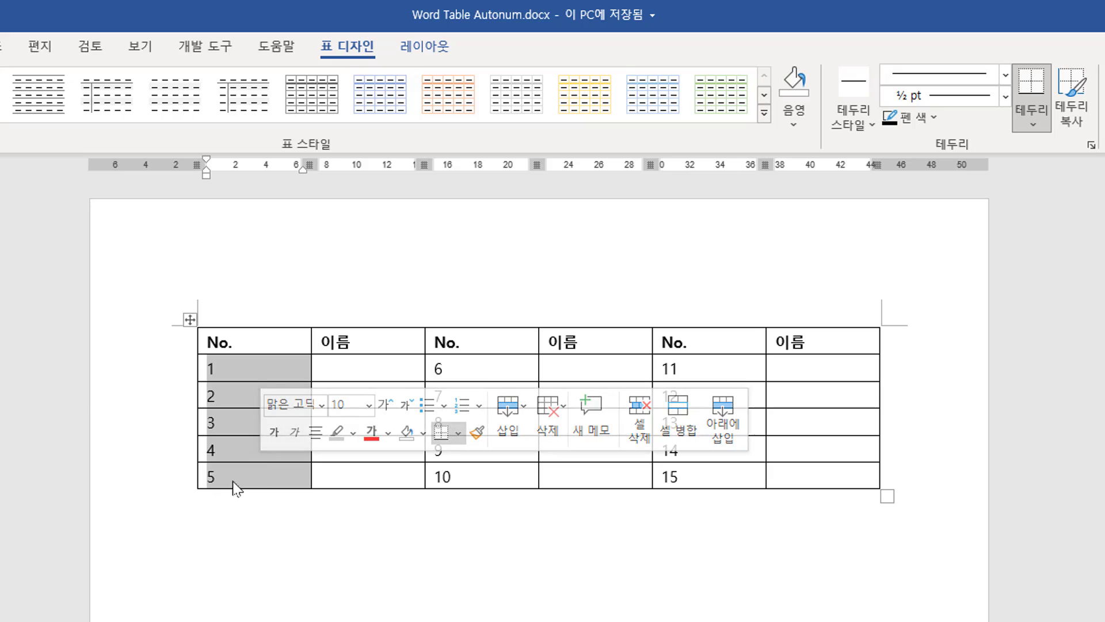
Add a new empty row at the bottom of the table.
left_click(224, 482)
left_click(469, 368)
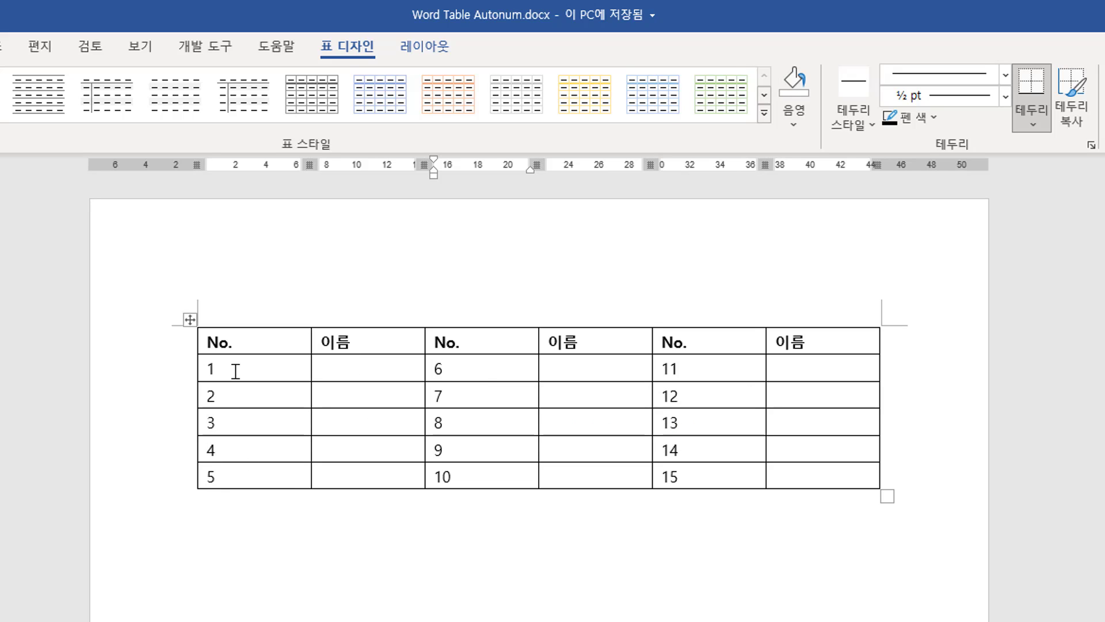
left_click_drag(236, 371, 230, 477)
left_click(217, 482)
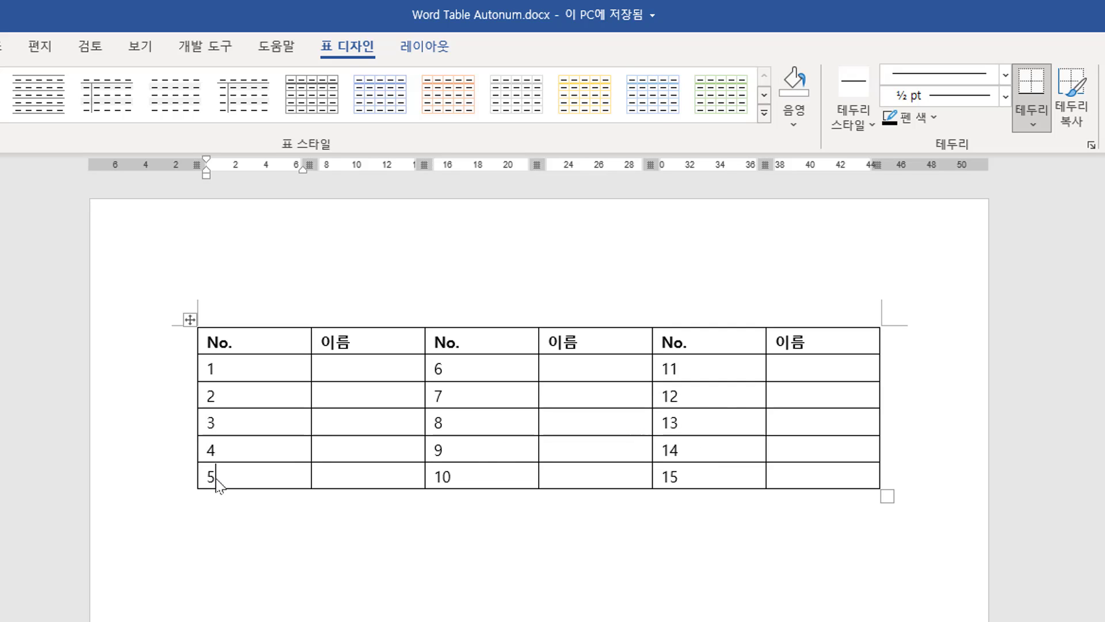
left_click(785, 476)
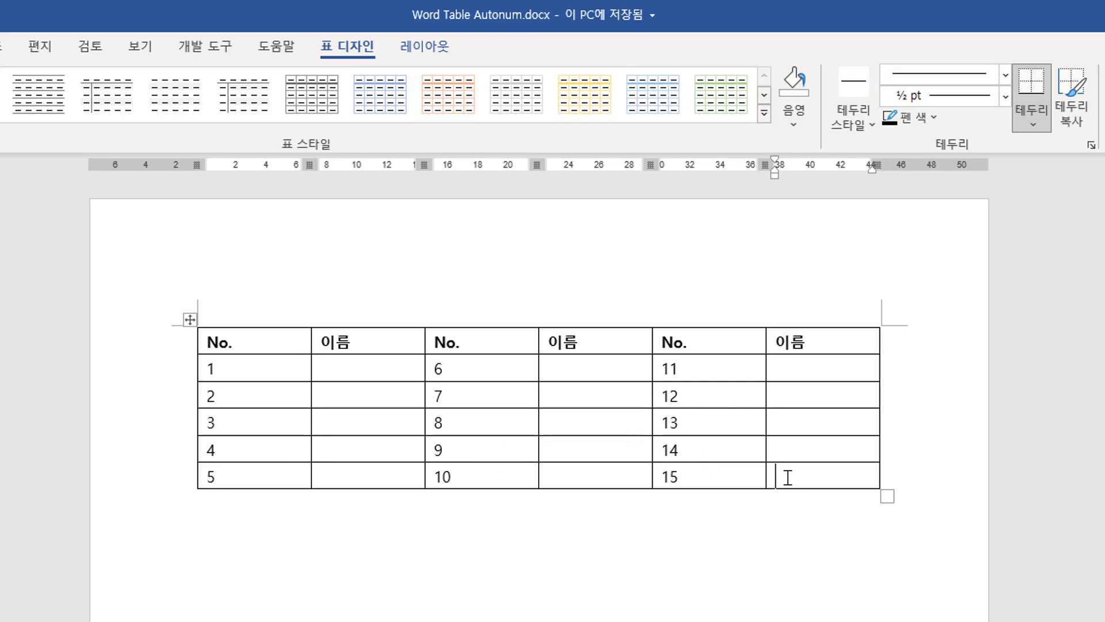
key("Tab")
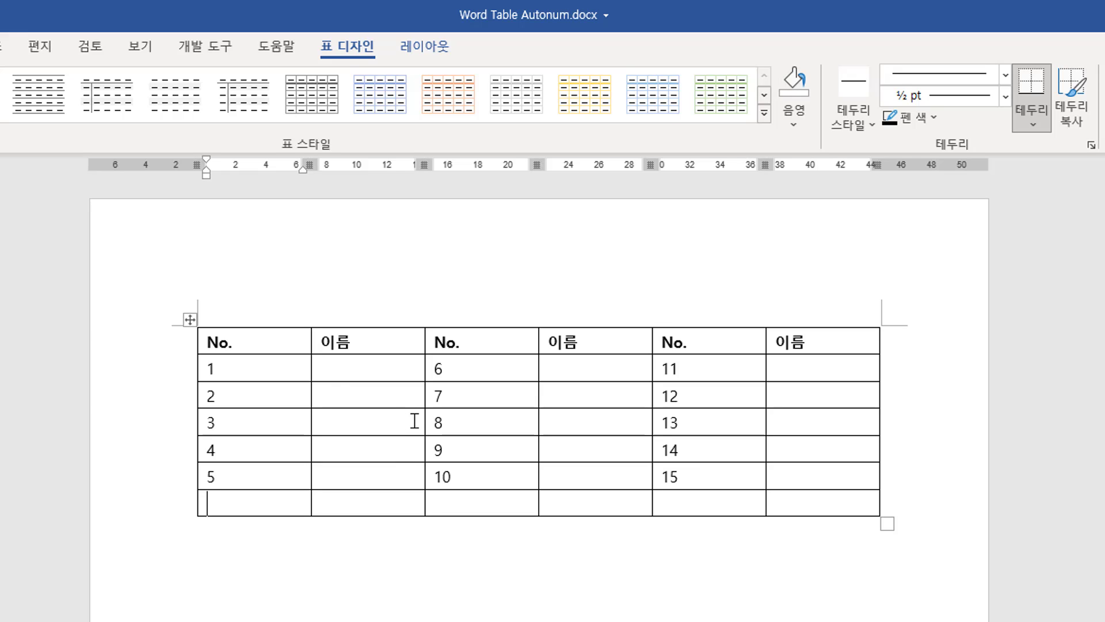
Clear the typed numbers from the cells of the first five columns below the header row.
left_click(312, 378)
left_click_drag(312, 378, 728, 492)
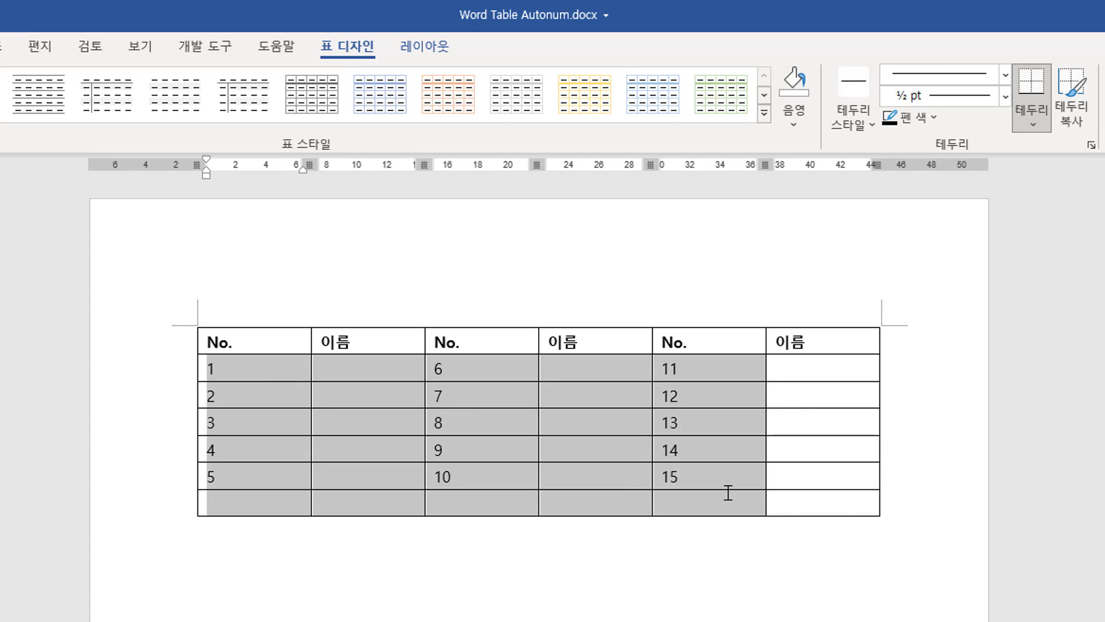
key("Delete")
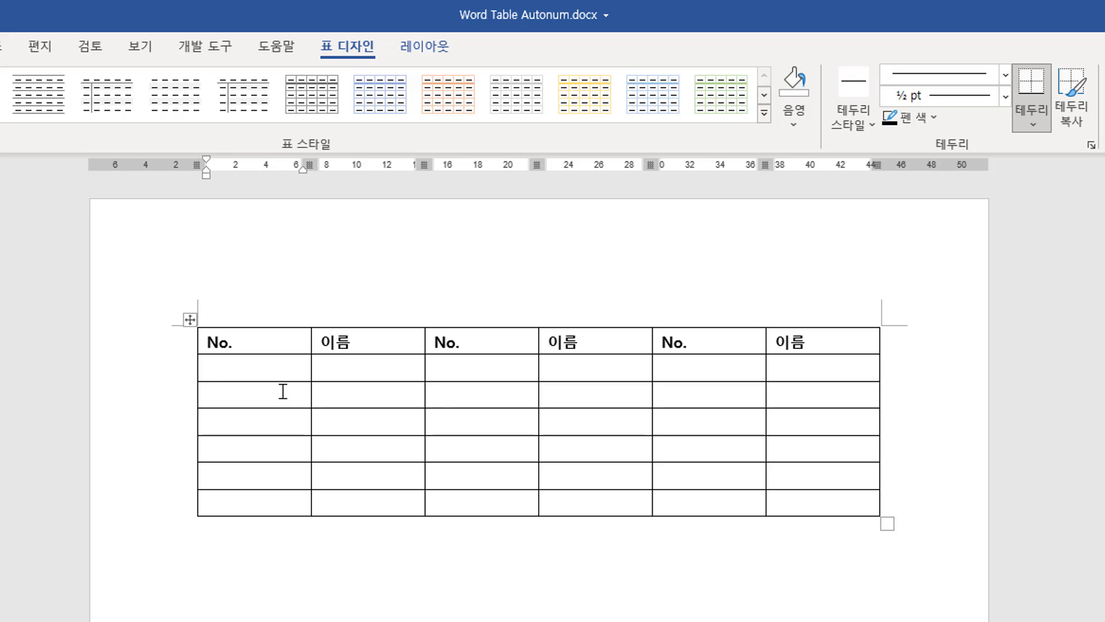
left_click_drag(268, 380, 267, 523)
left_click(234, 507)
left_click_drag(488, 366, 491, 501)
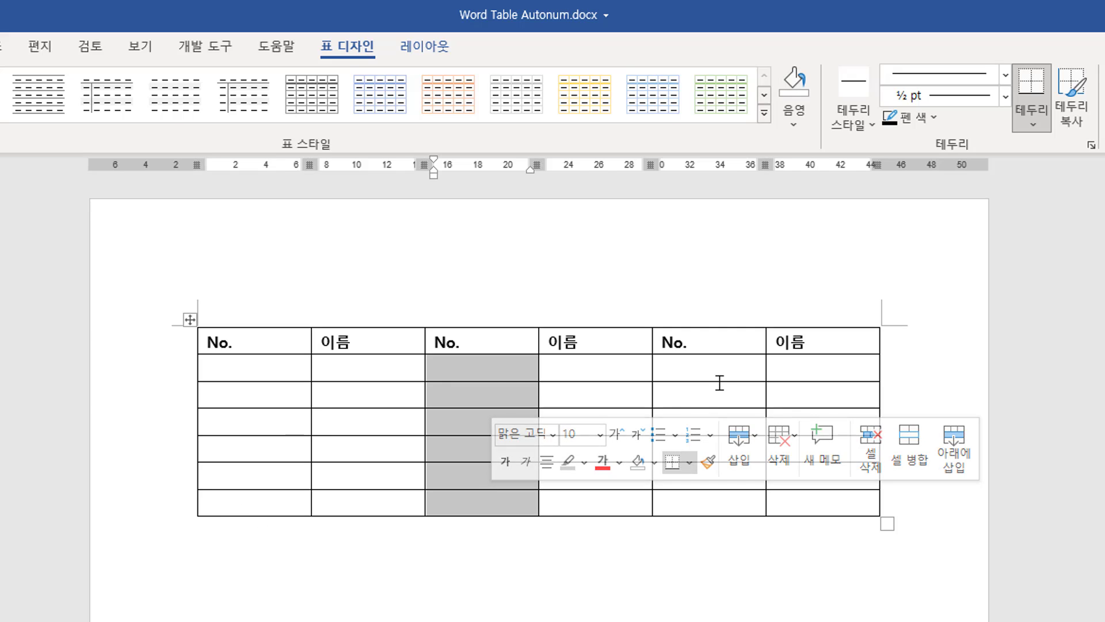
left_click_drag(720, 383, 716, 497)
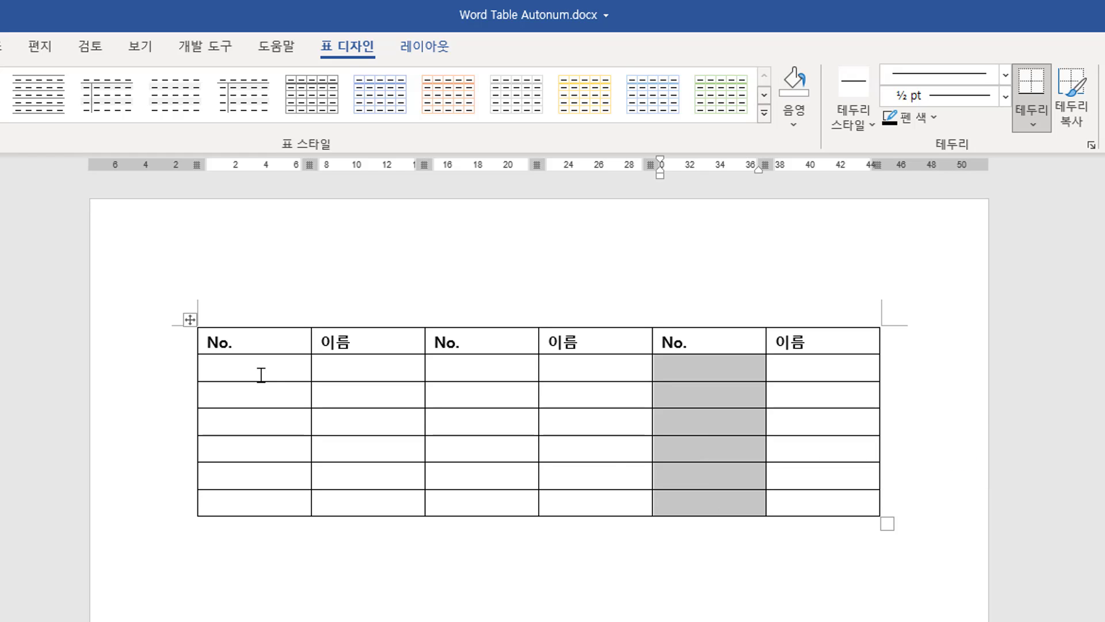
Apply the "1" numbered list format to the first No. column's cells below the header.
mouse_move(261, 374)
left_mouse_down()
mouse_move(252, 447)
mouse_move(266, 491)
left_mouse_up()
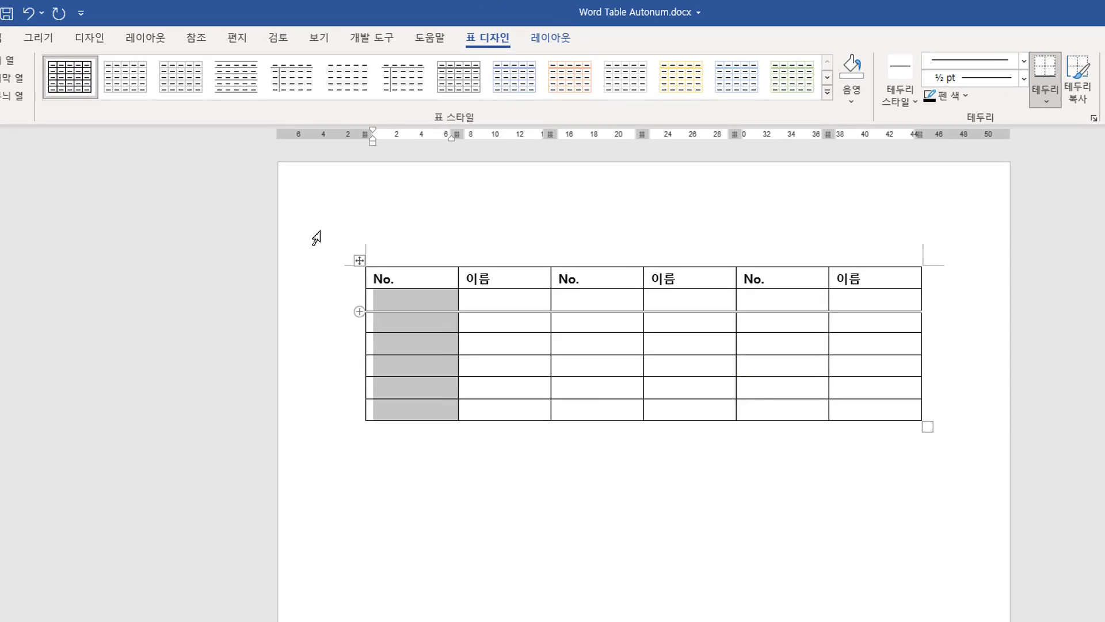
left_click(53, 34)
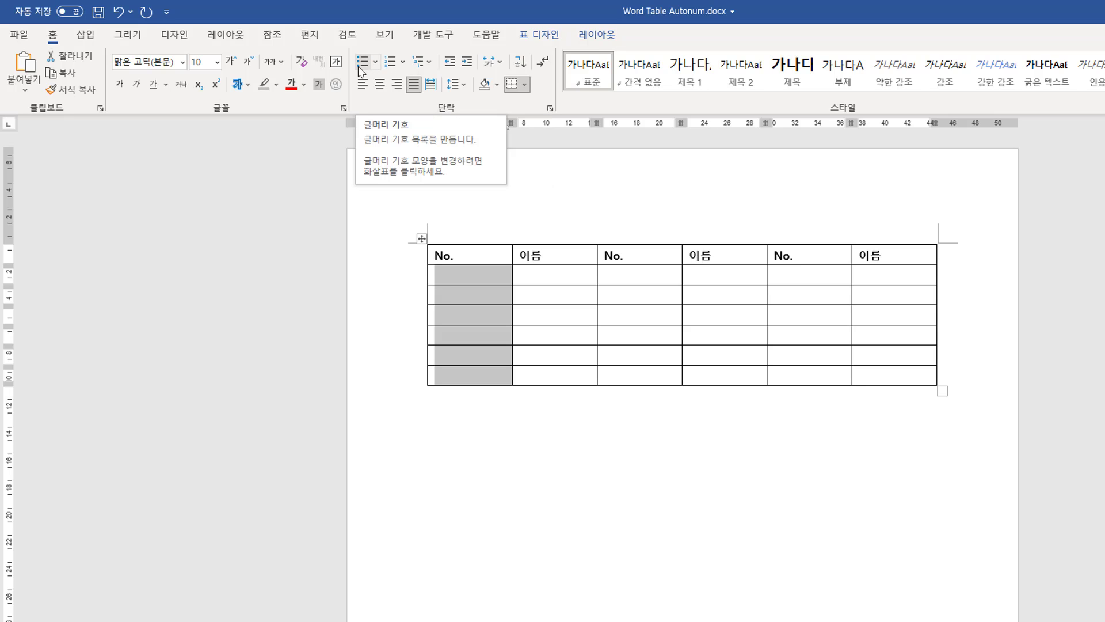
left_click(402, 63)
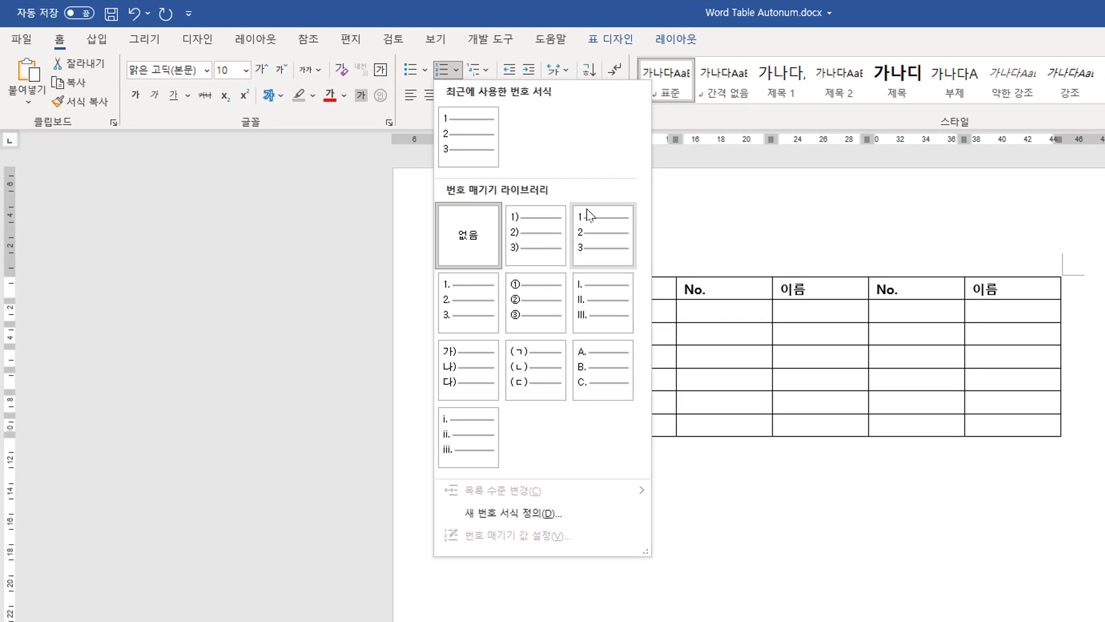
left_click(588, 212)
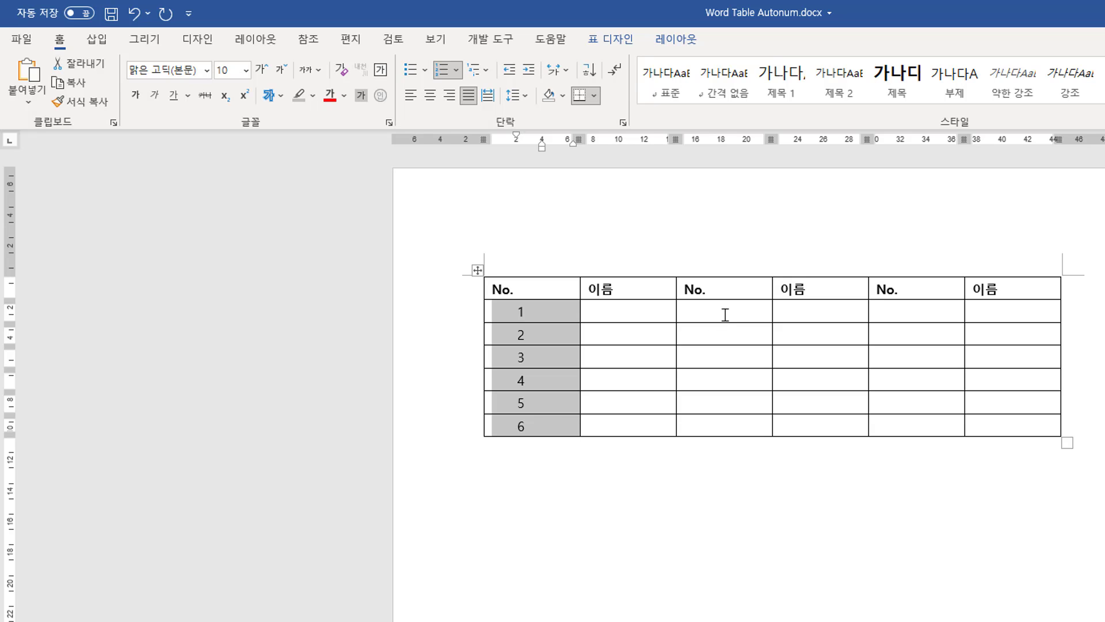
Apply the same numbered list to the second No. column's cells below the header.
left_click_drag(726, 314, 738, 422)
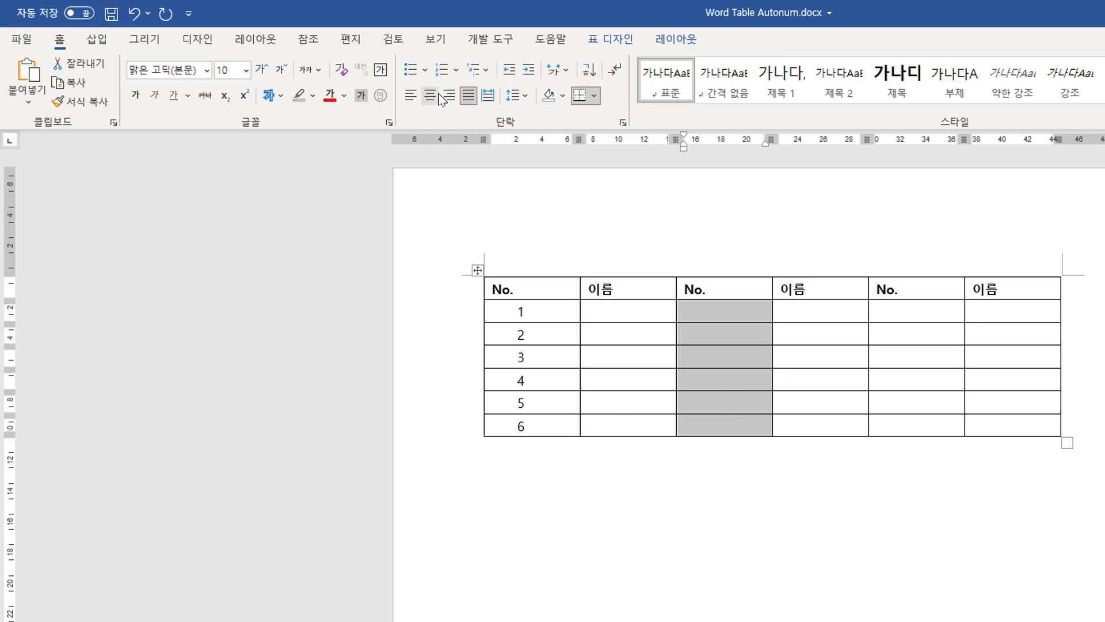
left_click(439, 71)
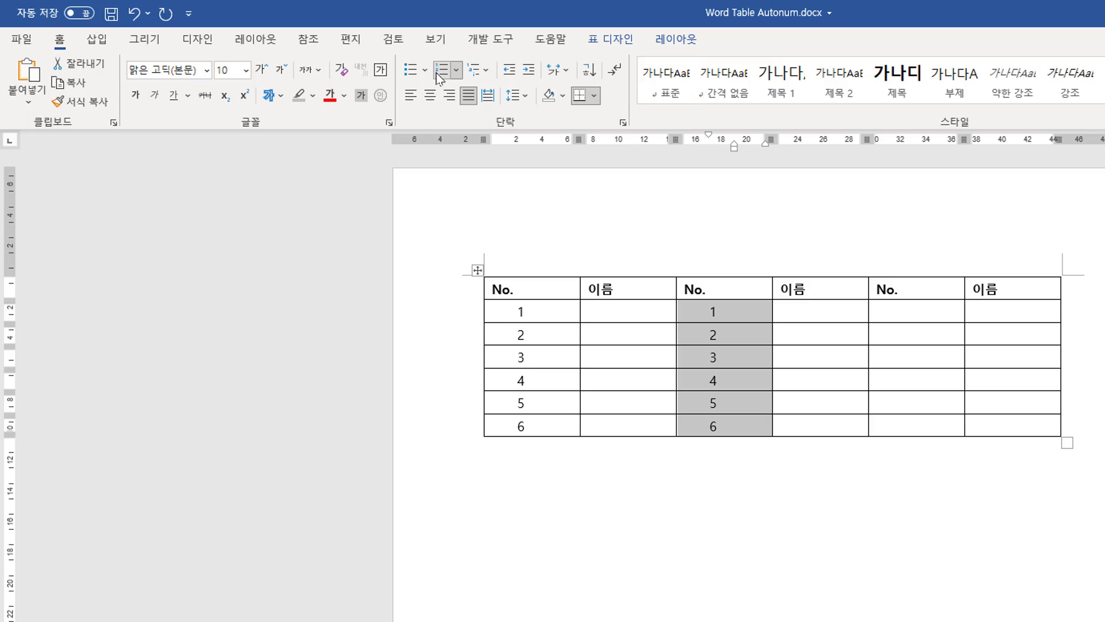
left_click(735, 427)
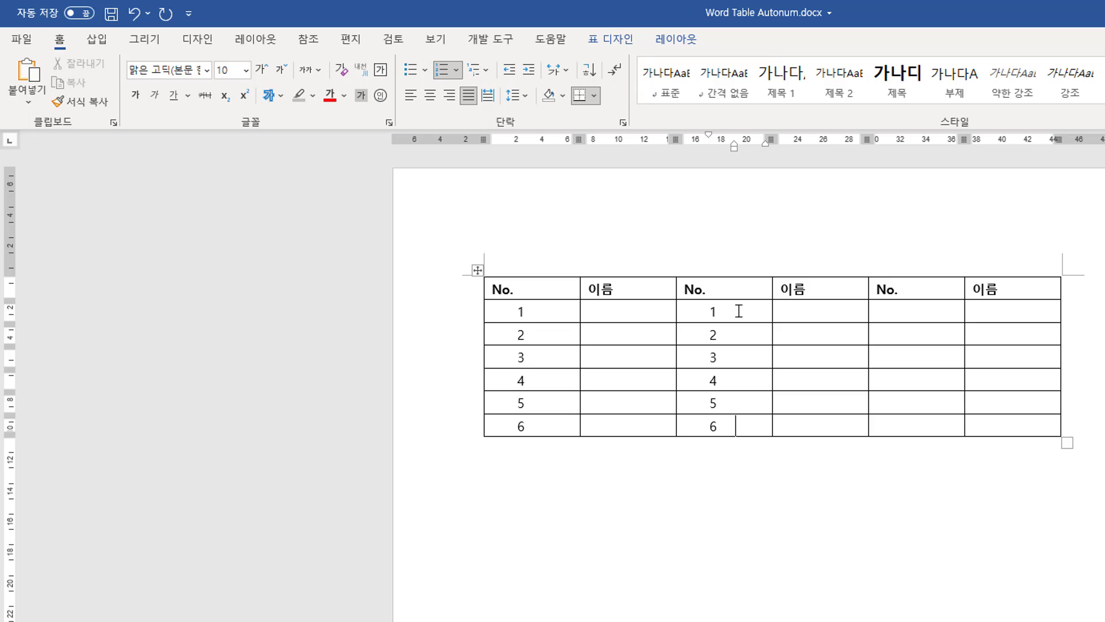
Set the second No. column's numbering value to start at 7.
left_click_drag(739, 310, 742, 427)
left_click(545, 427)
left_click(735, 312)
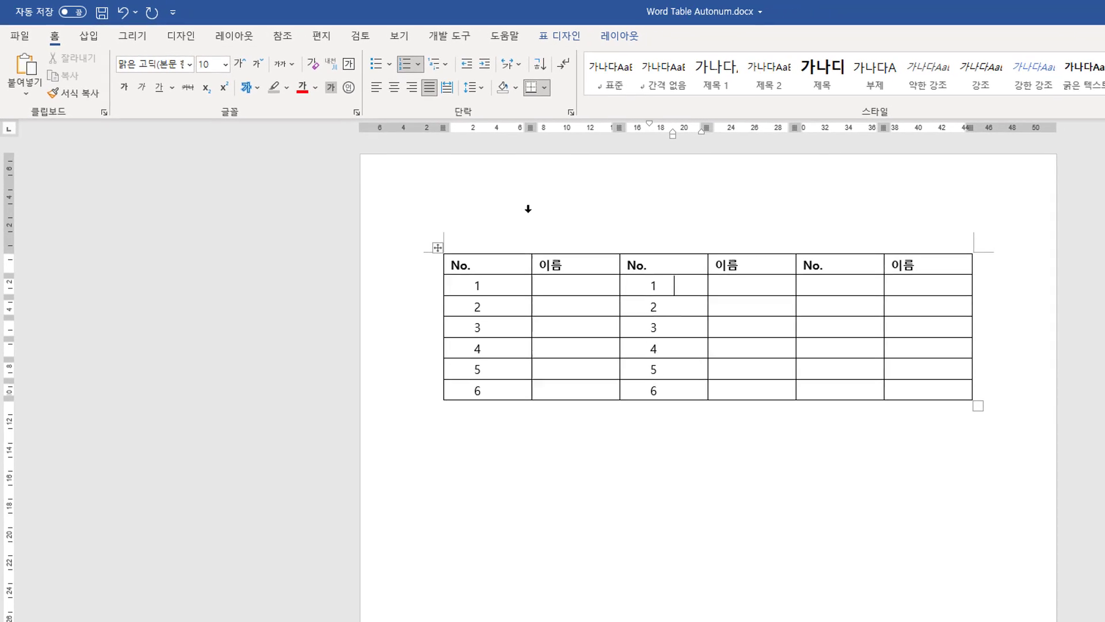
left_click(412, 65)
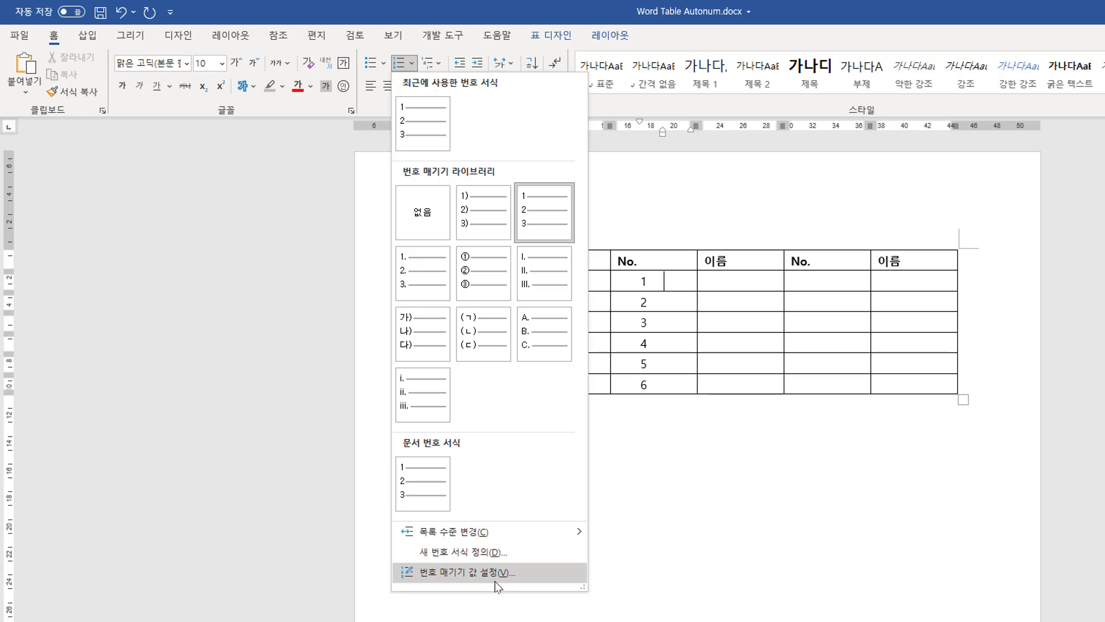
left_click(471, 576)
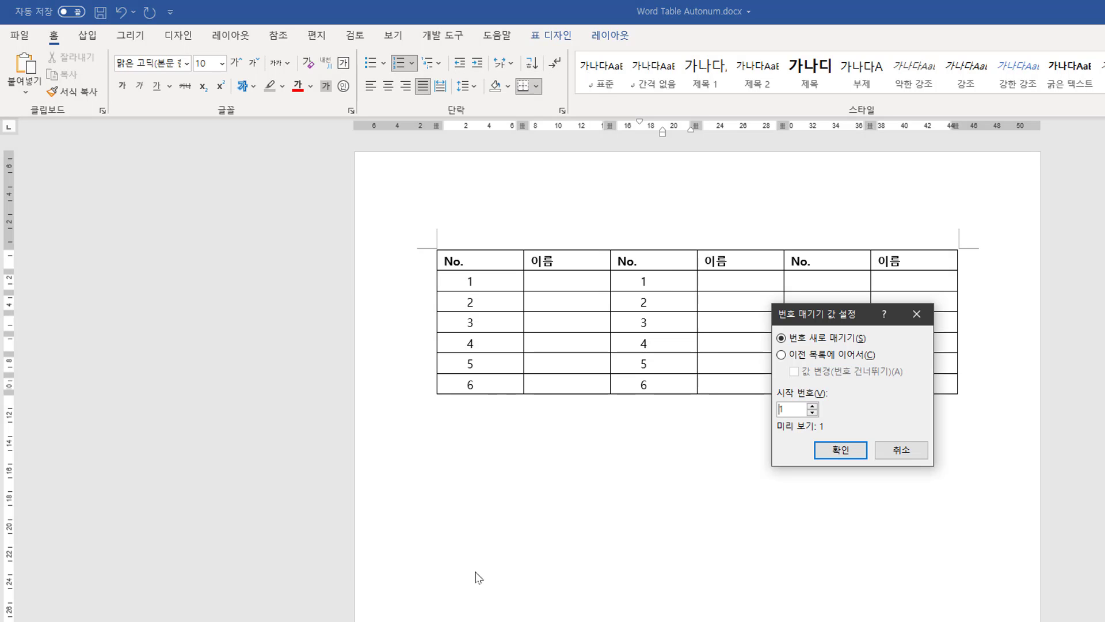
left_click_drag(798, 409, 494, 407)
type("7")
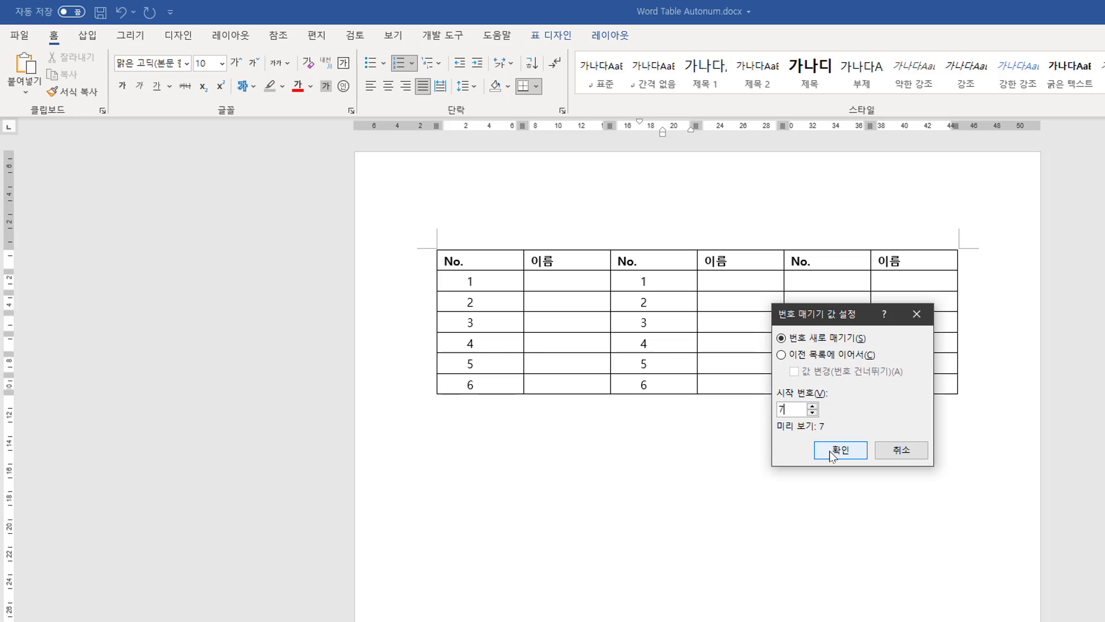
left_click(840, 450)
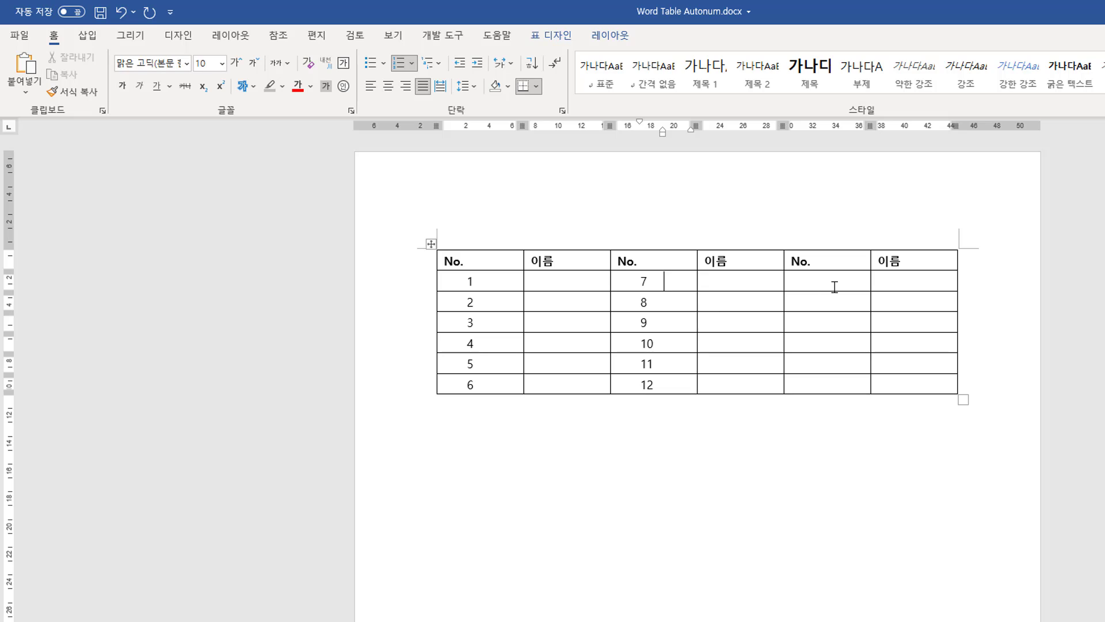
Apply the recently used numbered list format to the third No. column's cells below the header.
left_click_drag(829, 281, 827, 388)
left_click(412, 63)
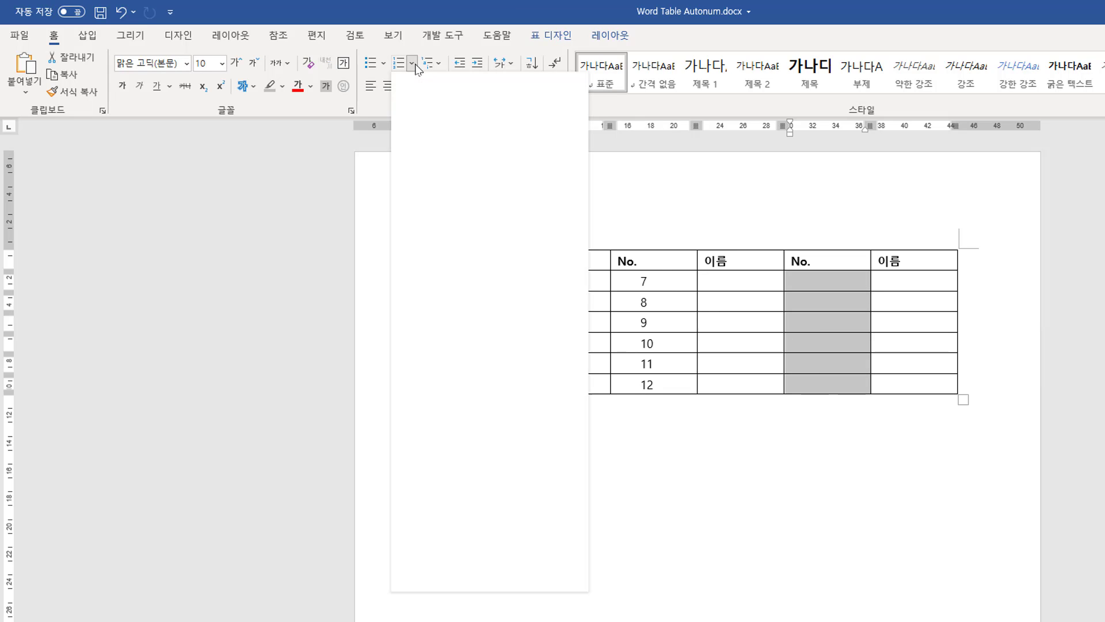
left_click(423, 123)
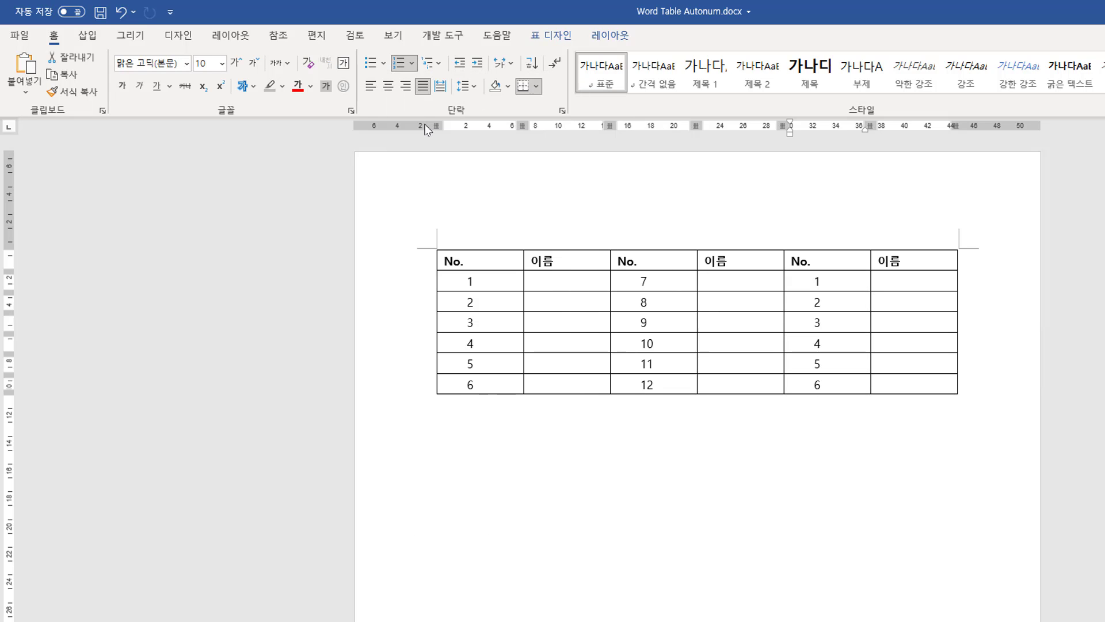
left_click(845, 281)
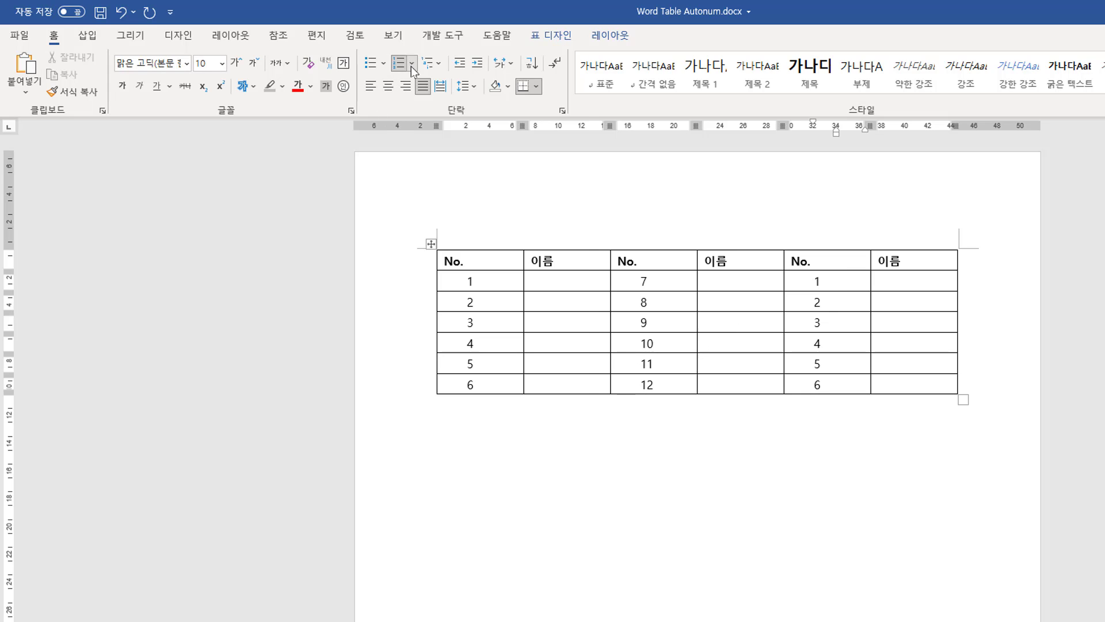
Set the third No. column's numbering value to start at 13.
left_click(411, 67)
left_click(483, 570)
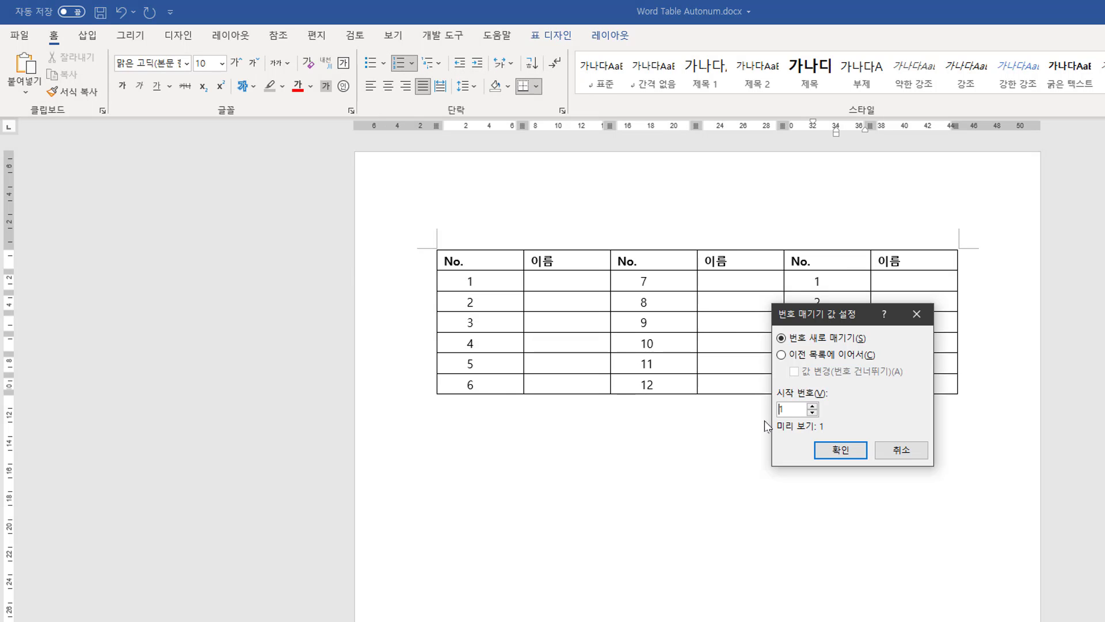
type("3")
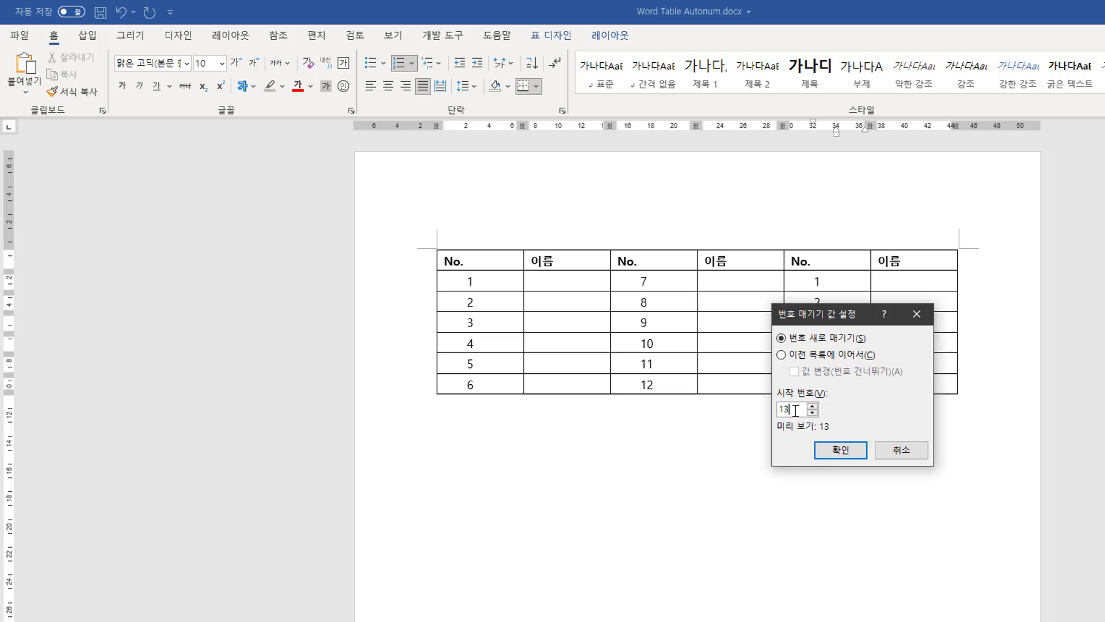
left_click(841, 450)
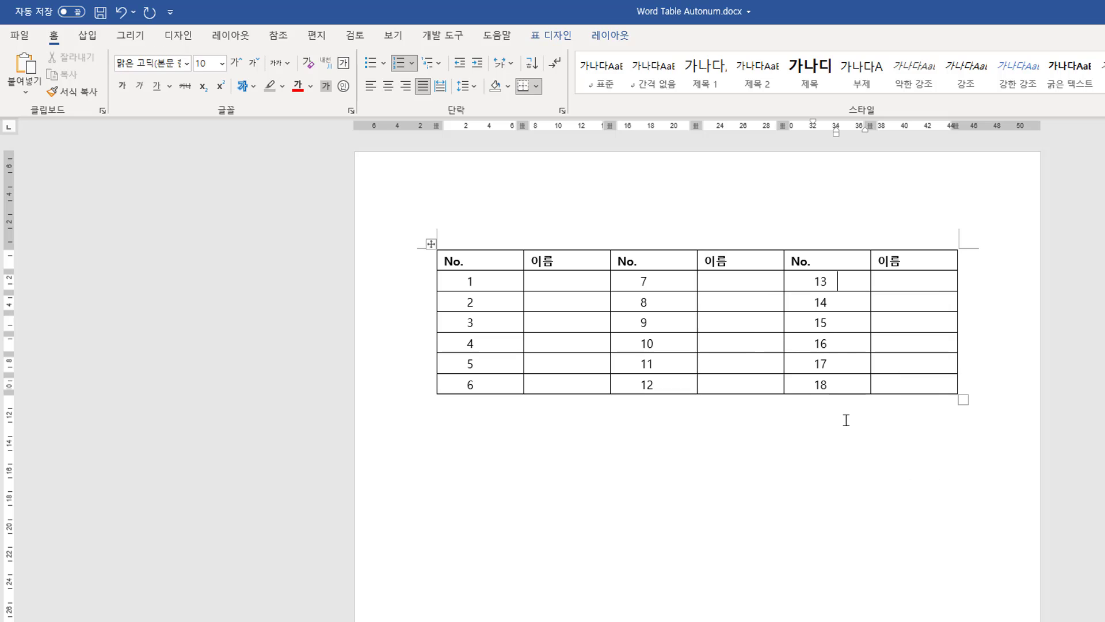
Add another row at the bottom of the table from its last cell.
left_click(918, 385)
key("Tab")
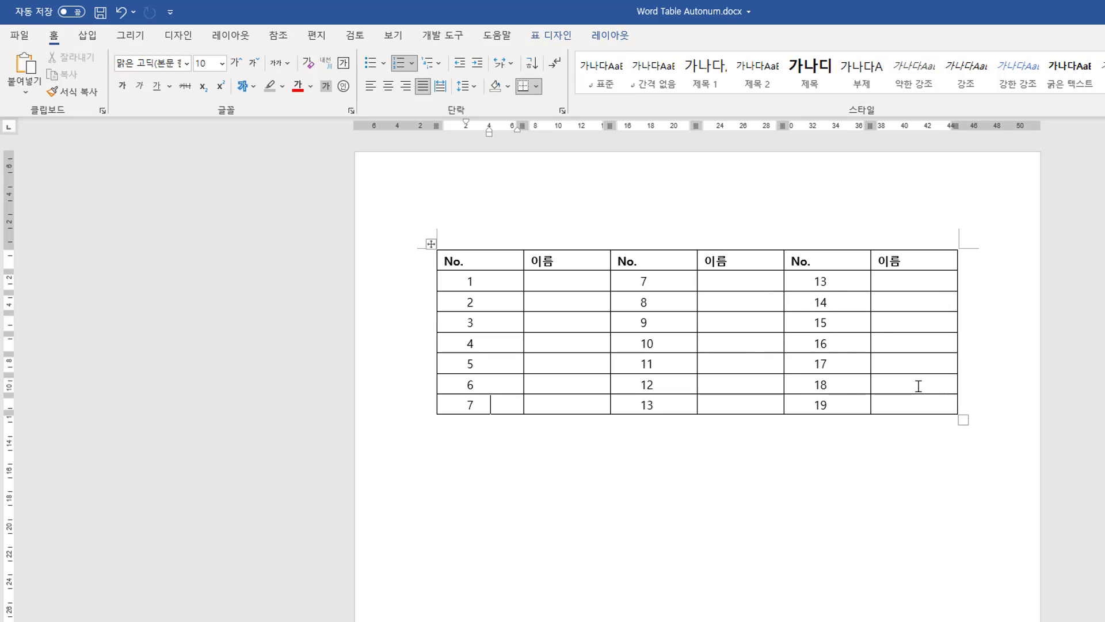
left_click_drag(847, 393, 844, 404)
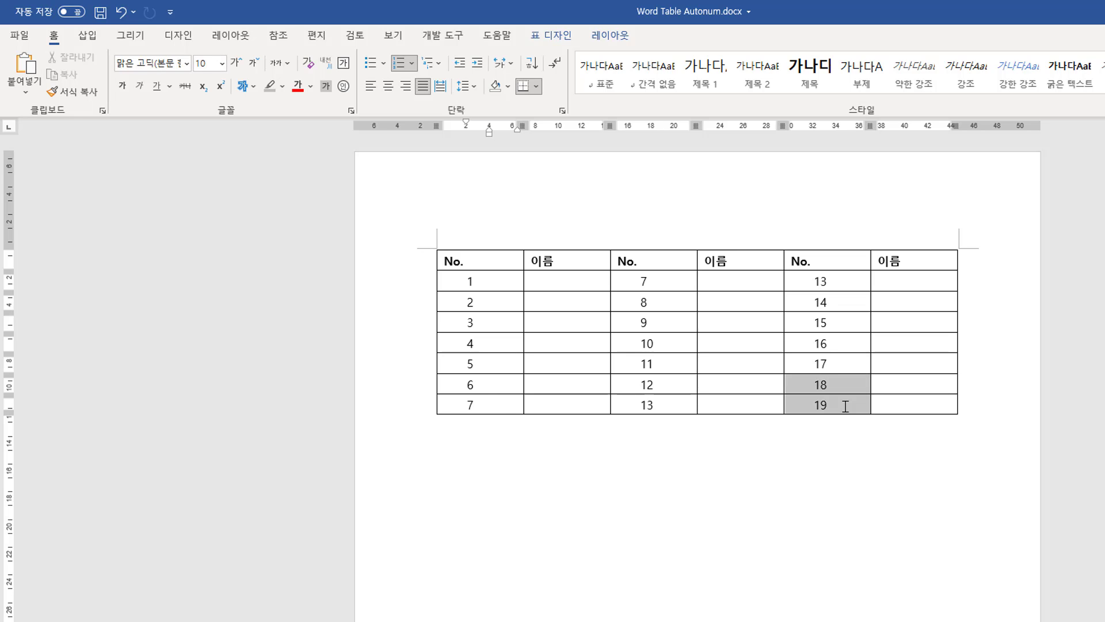
left_click_drag(660, 384, 653, 405)
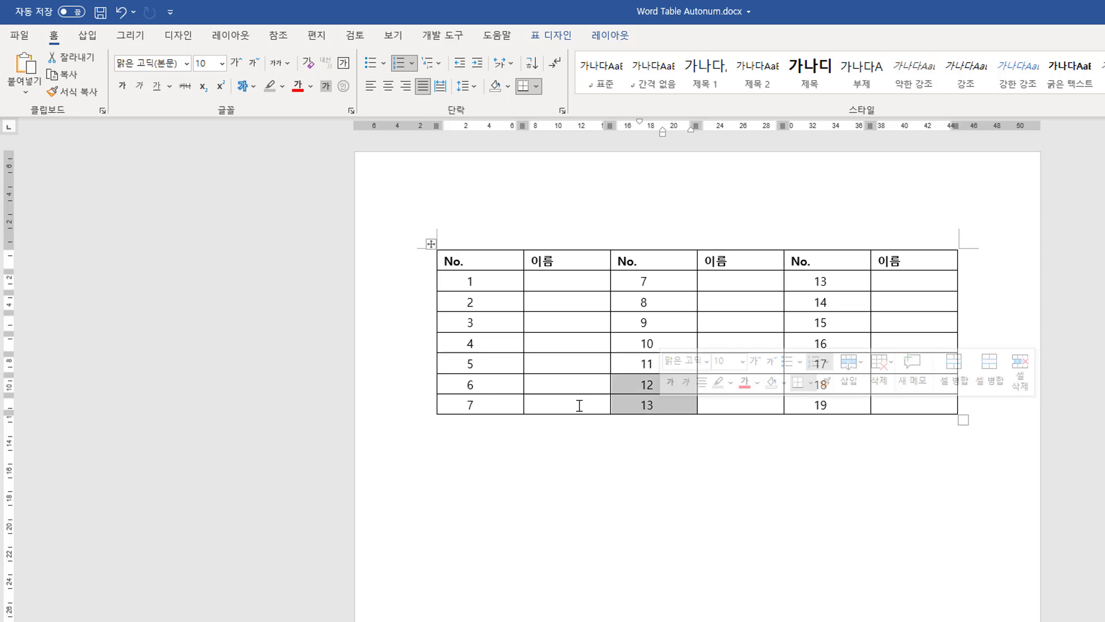
left_click(499, 405)
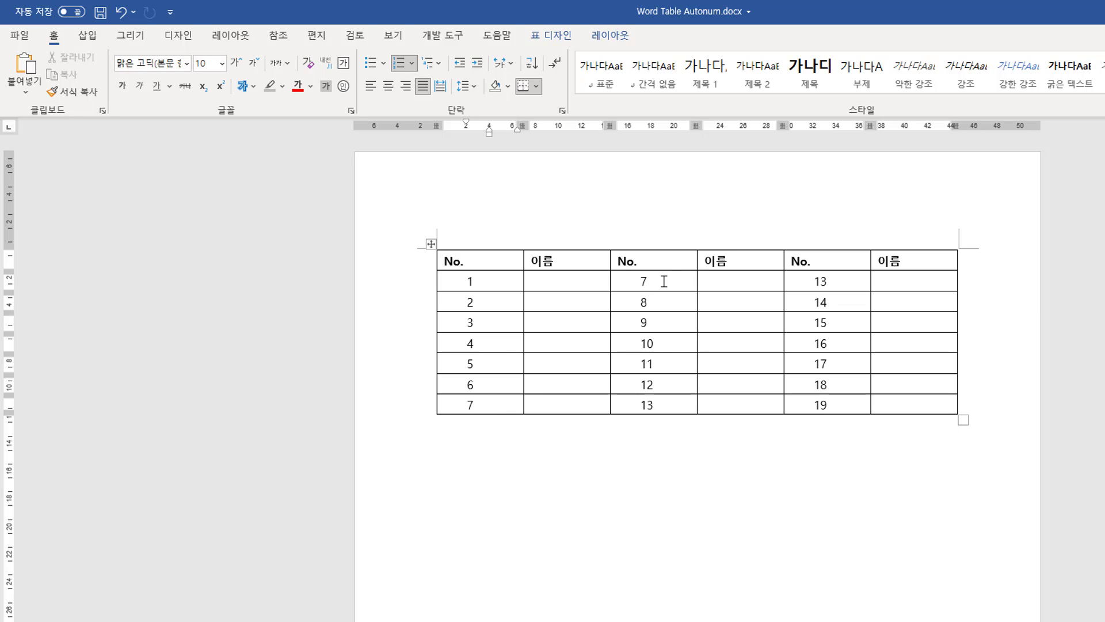
Set the second No. column's numbering value to start at 8.
left_click(663, 281)
left_click(413, 64)
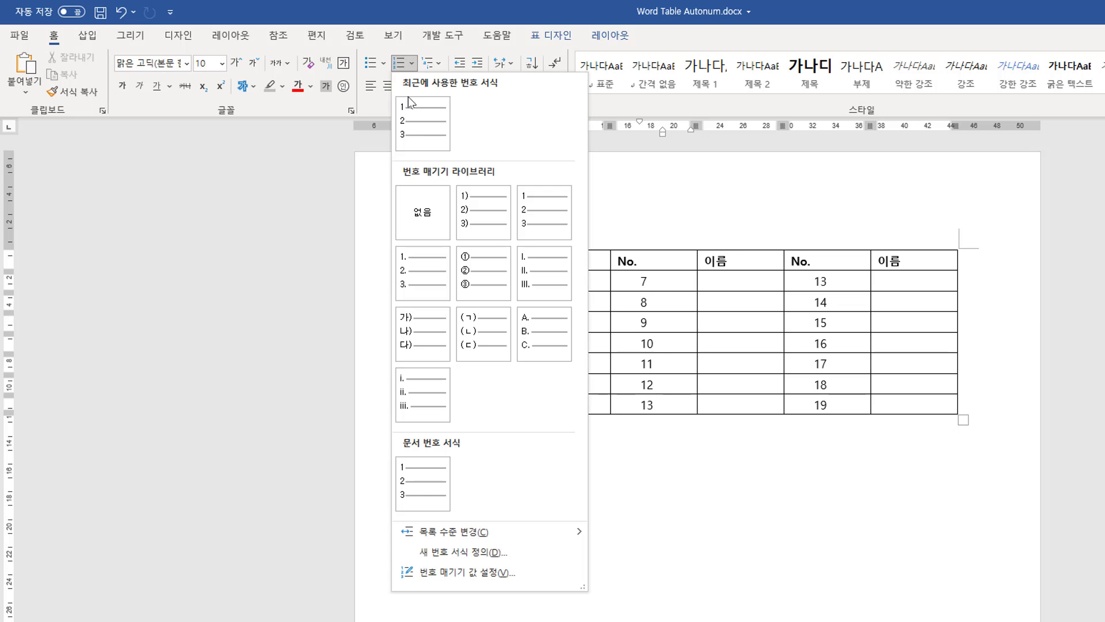
left_click(541, 574)
left_click(813, 406)
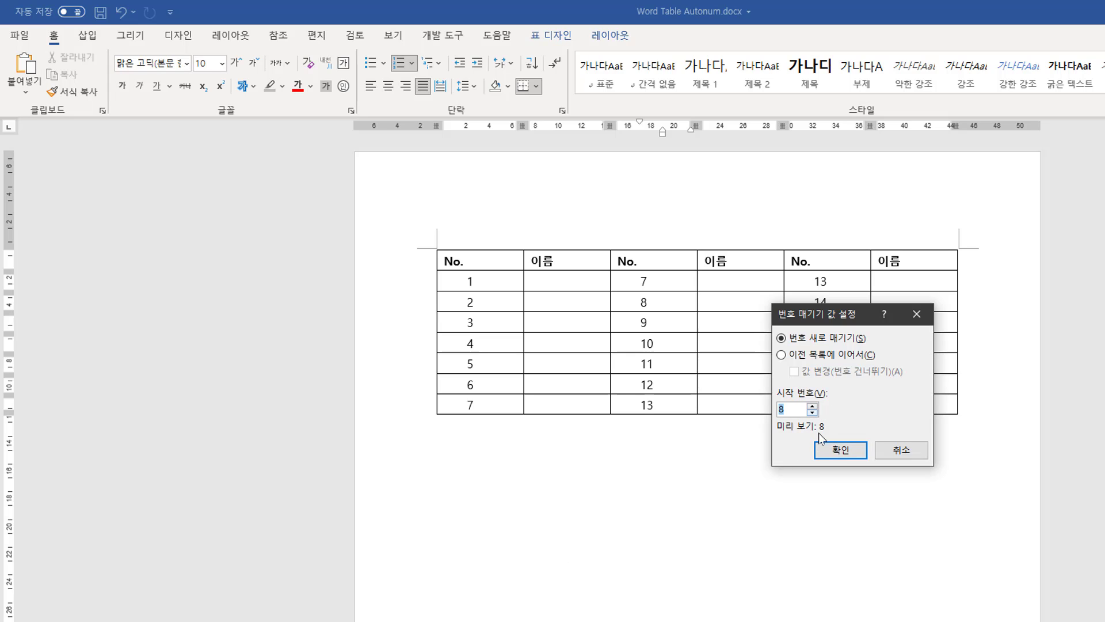
left_click(840, 450)
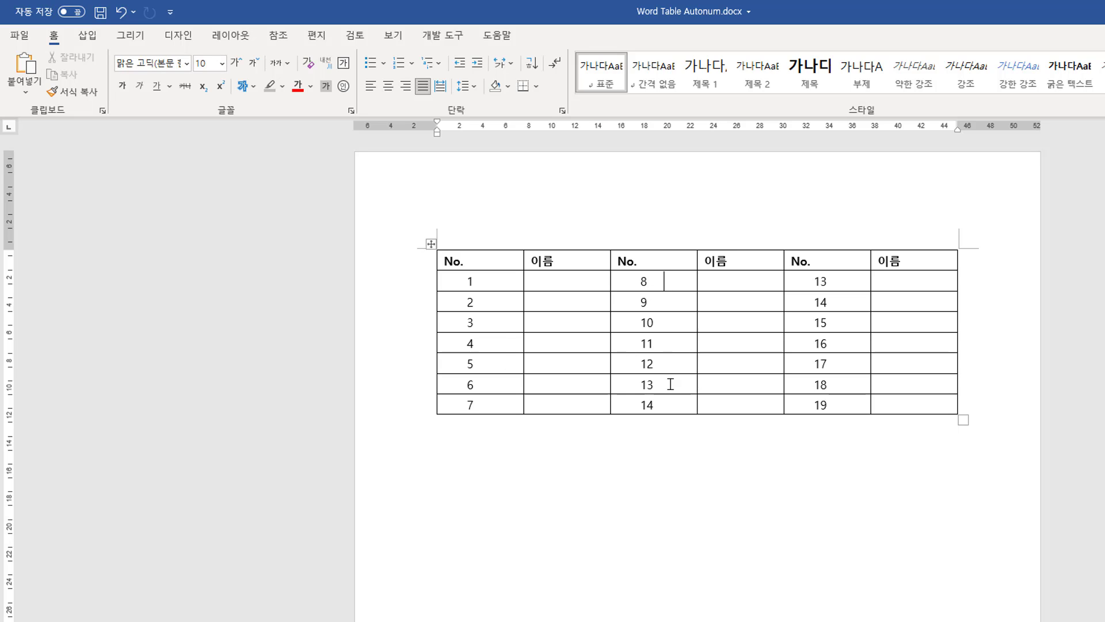
left_click_drag(671, 385, 671, 405)
left_click_drag(836, 283, 835, 431)
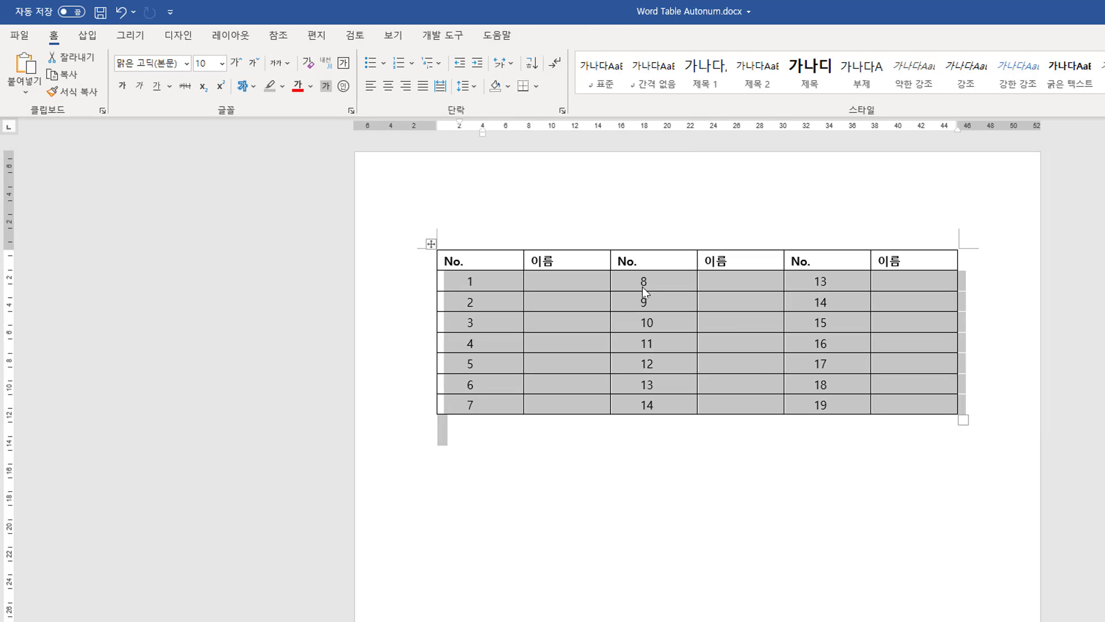
left_click_drag(642, 286, 823, 286)
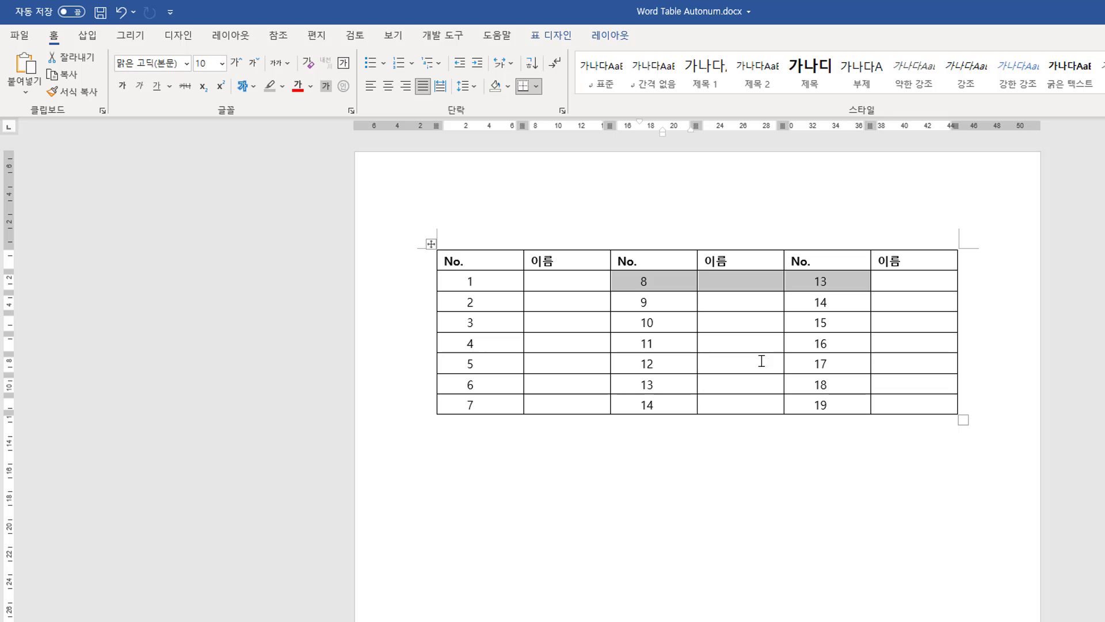
left_click_drag(500, 292, 827, 395)
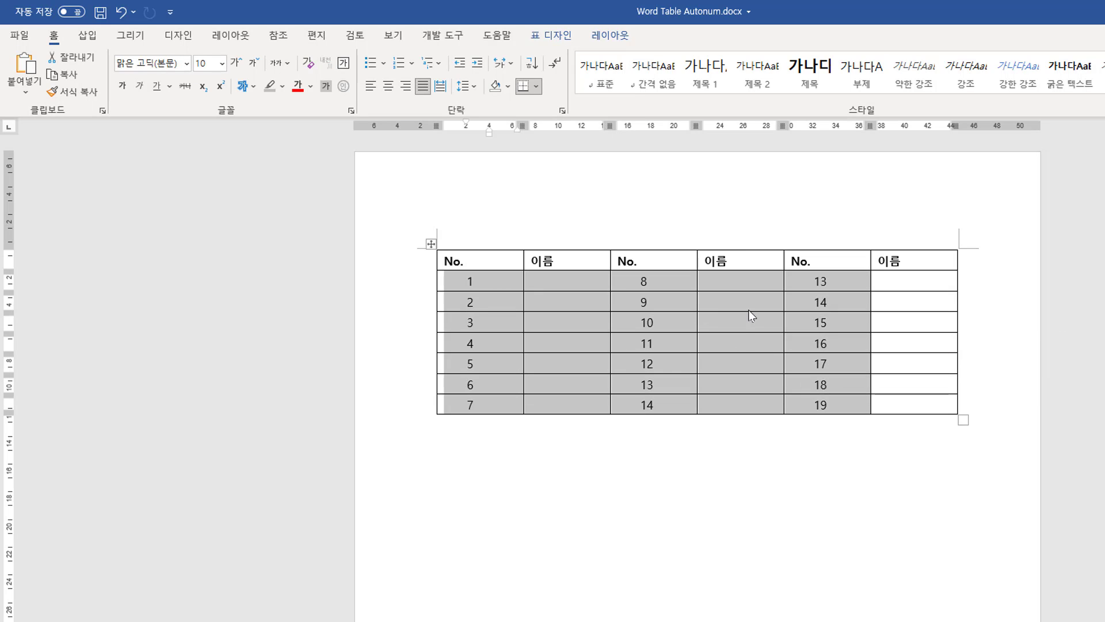
right_click(739, 323)
left_click(530, 321)
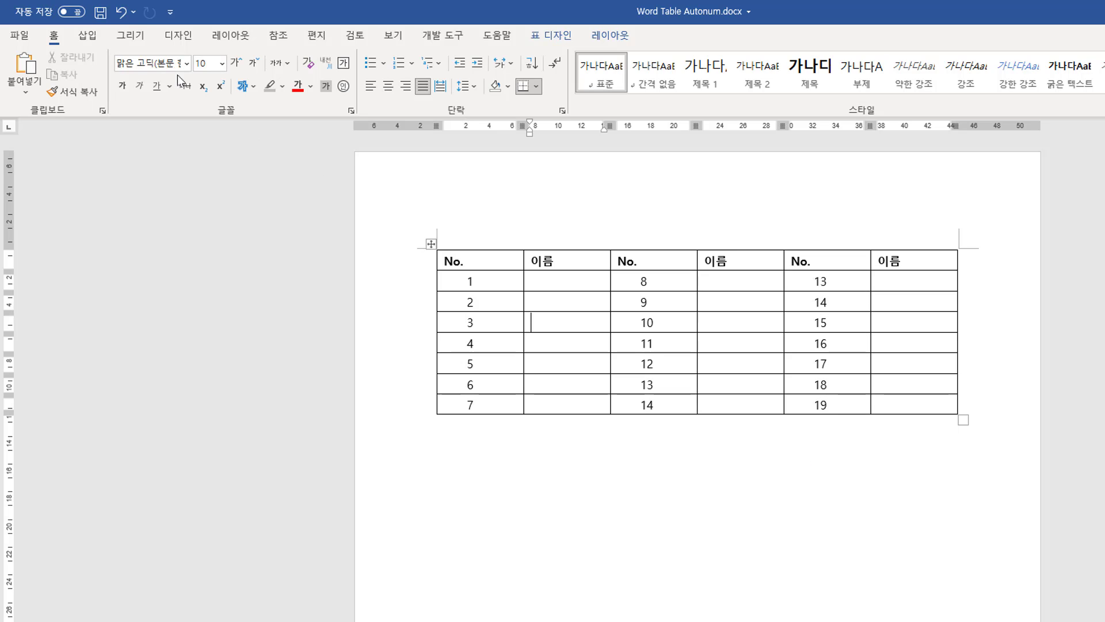
Undo the numbering and added rows to return the table's No. columns to empty cells, placing the cursor in the first No. cell.
left_click(120, 14)
left_click(119, 14)
left_click(119, 14)
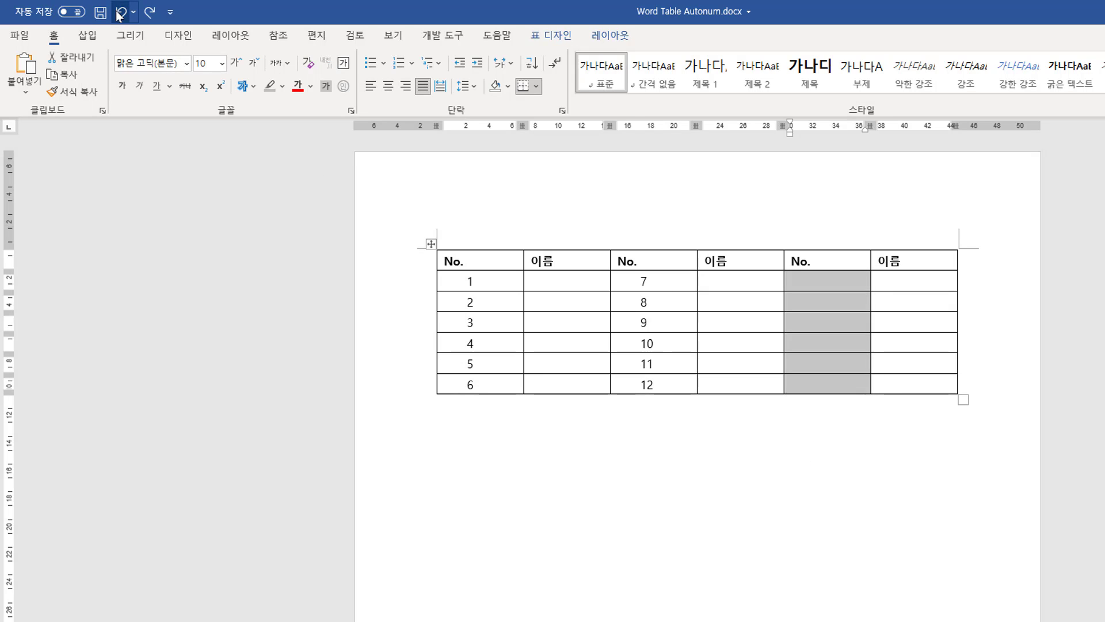
left_click(119, 14)
left_click(120, 14)
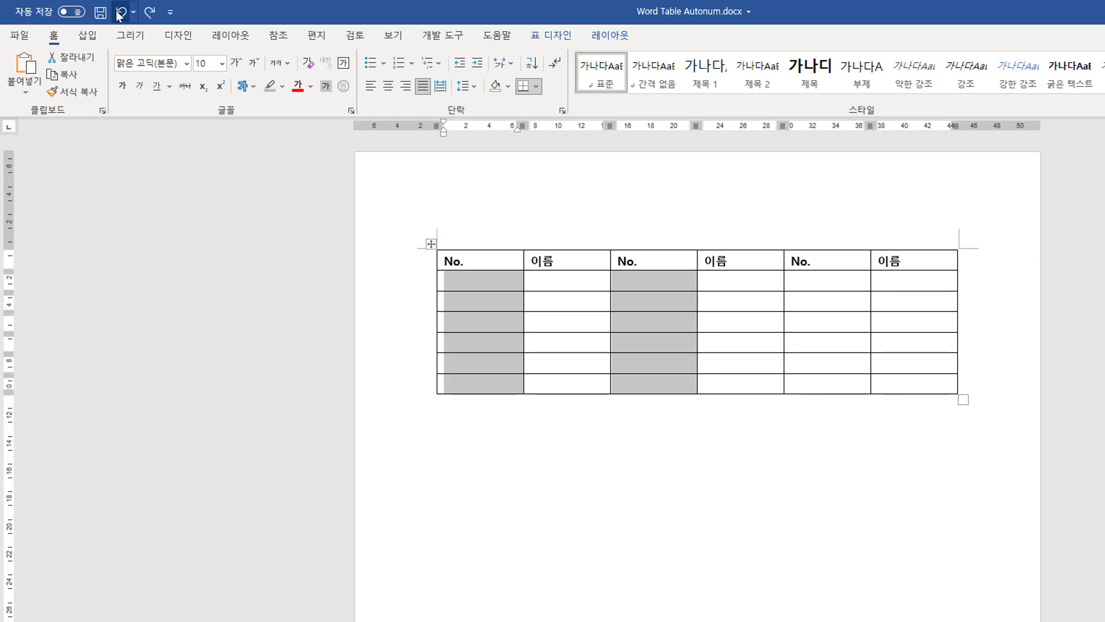
left_click(567, 284)
left_click(474, 280)
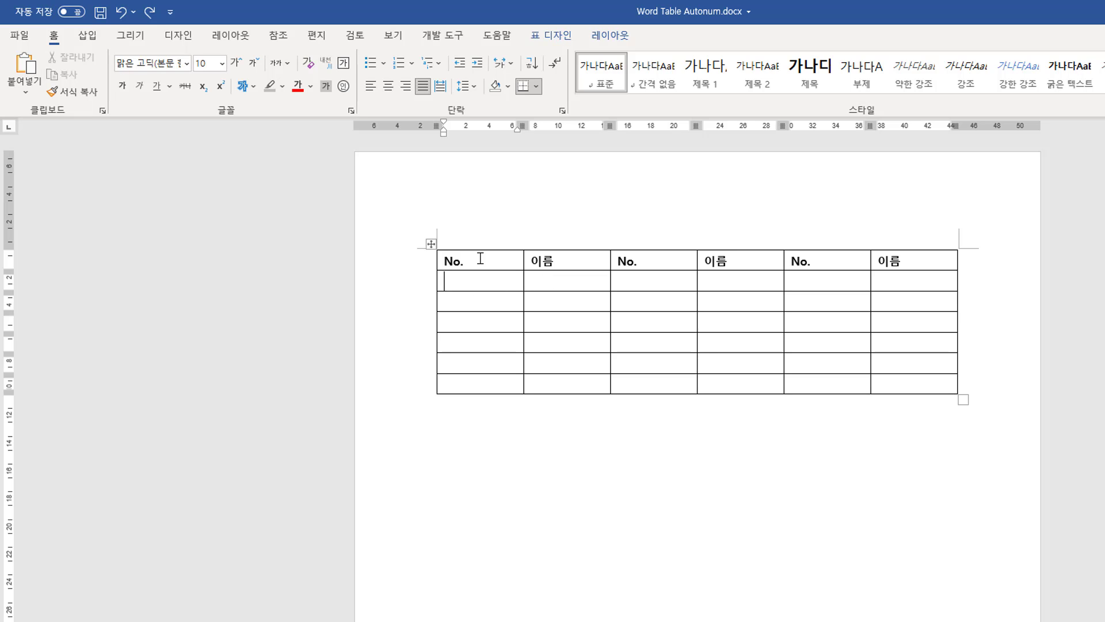
Apply a blue Grid Table style to the table from the table style gallery.
left_click(556, 35)
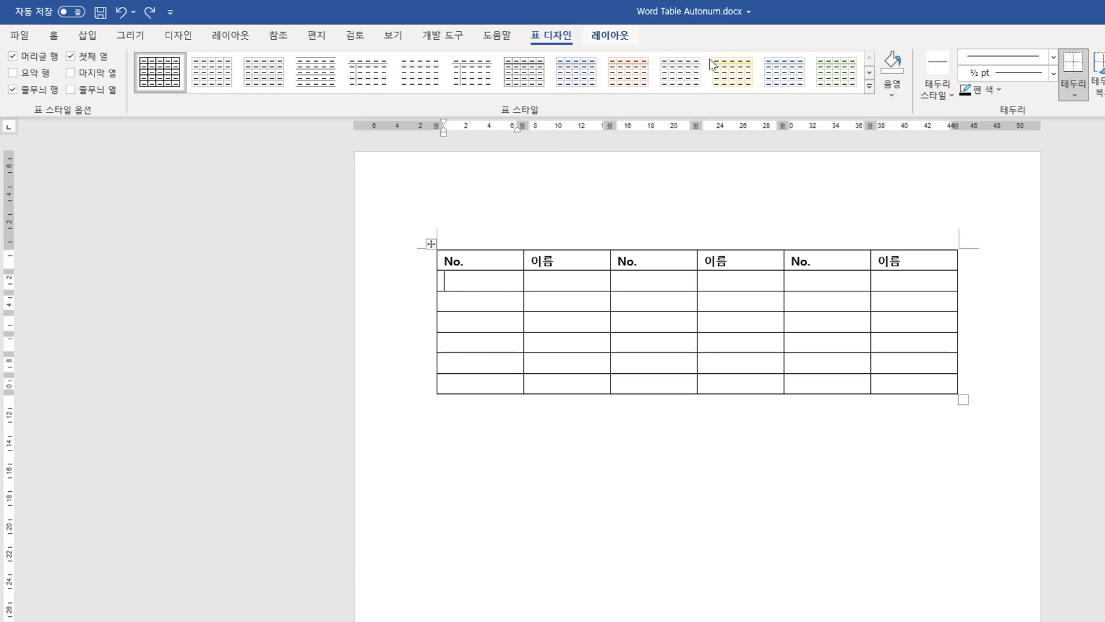
left_click(872, 88)
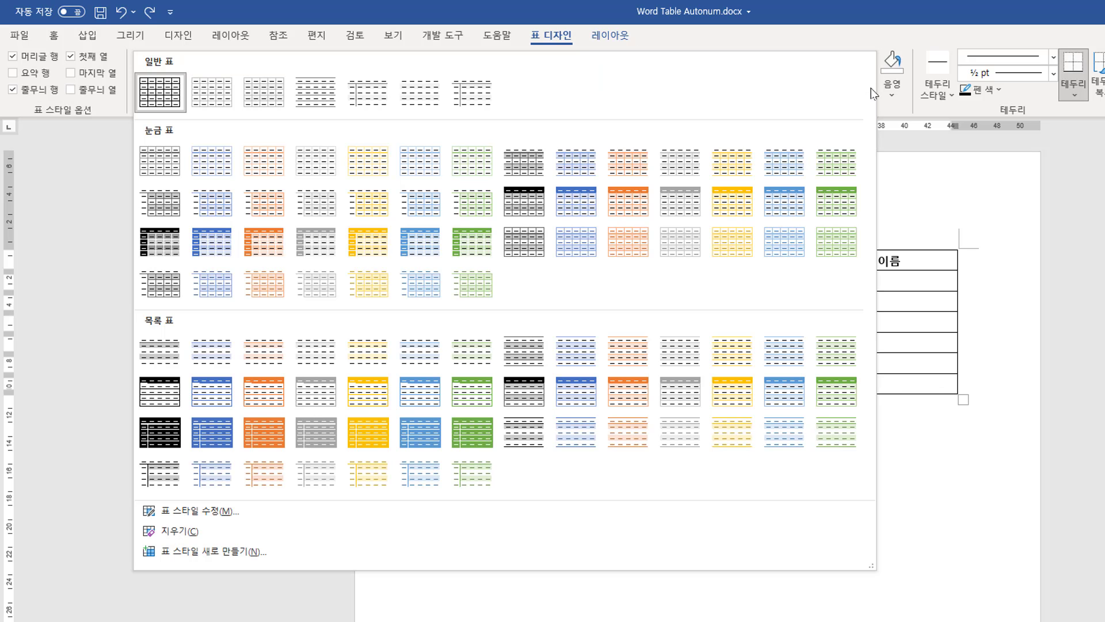
left_click(590, 200)
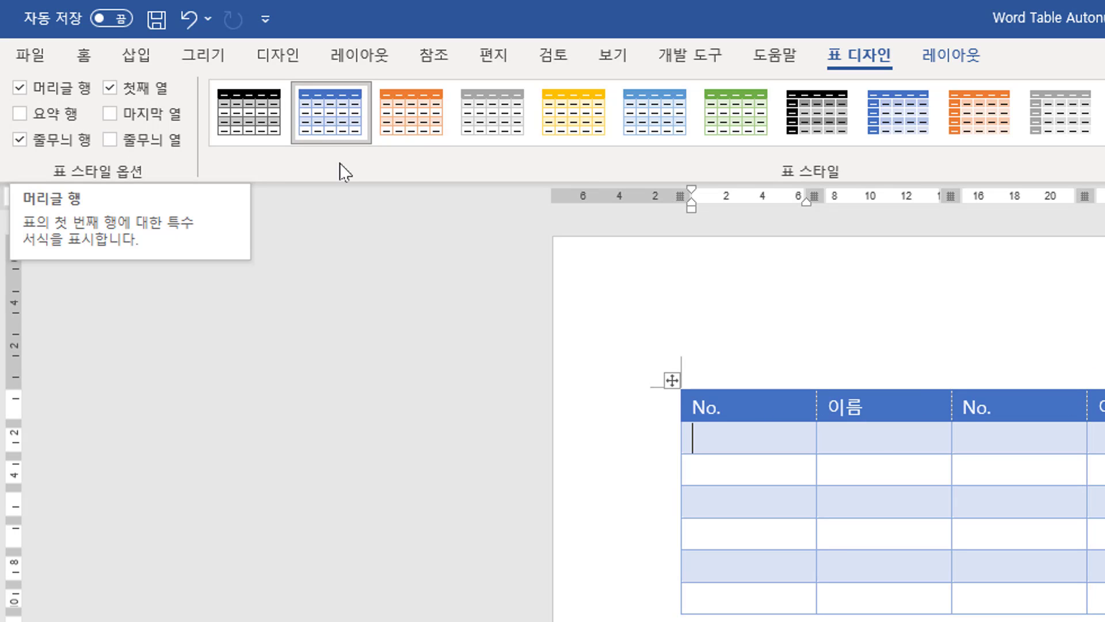
Try toggling the Header Row, Total Row and Last Column table style options on and off.
left_click(19, 88)
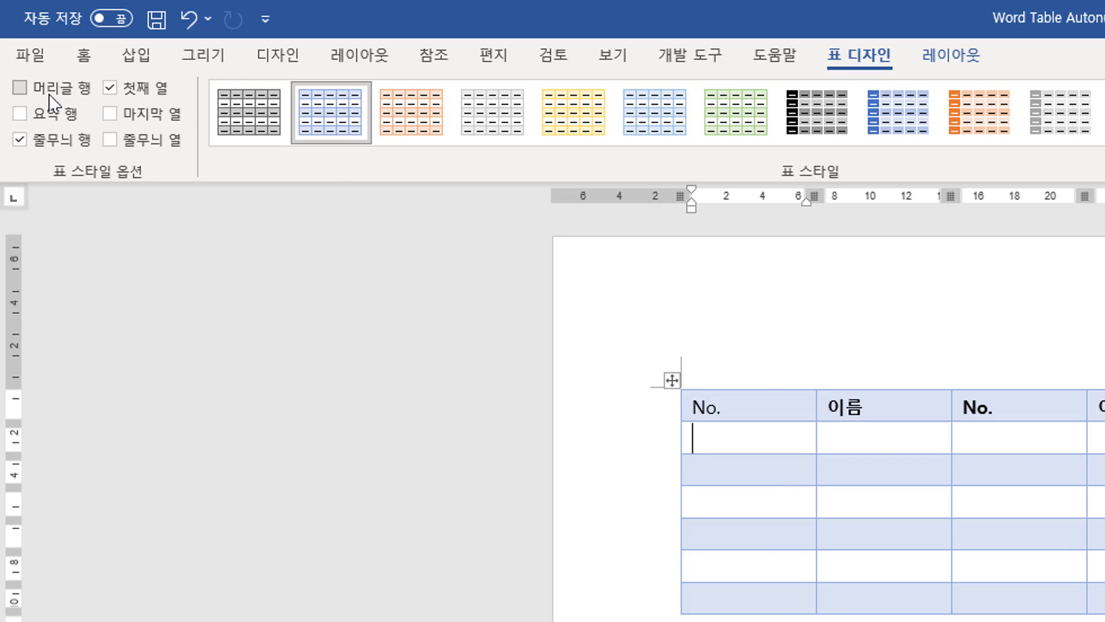
left_click(21, 88)
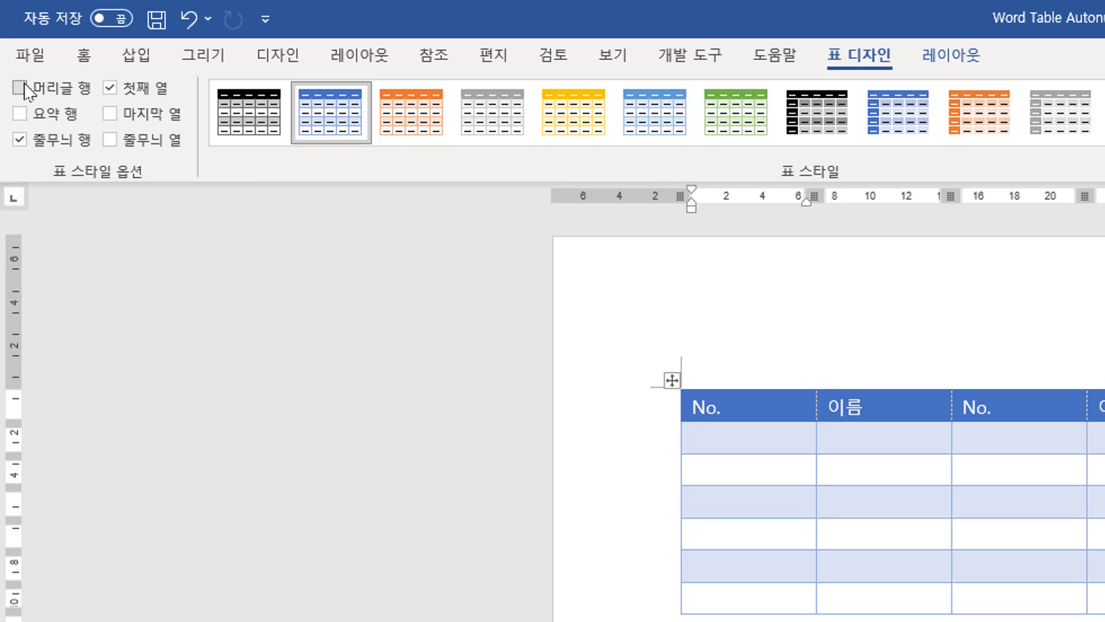
left_click(20, 113)
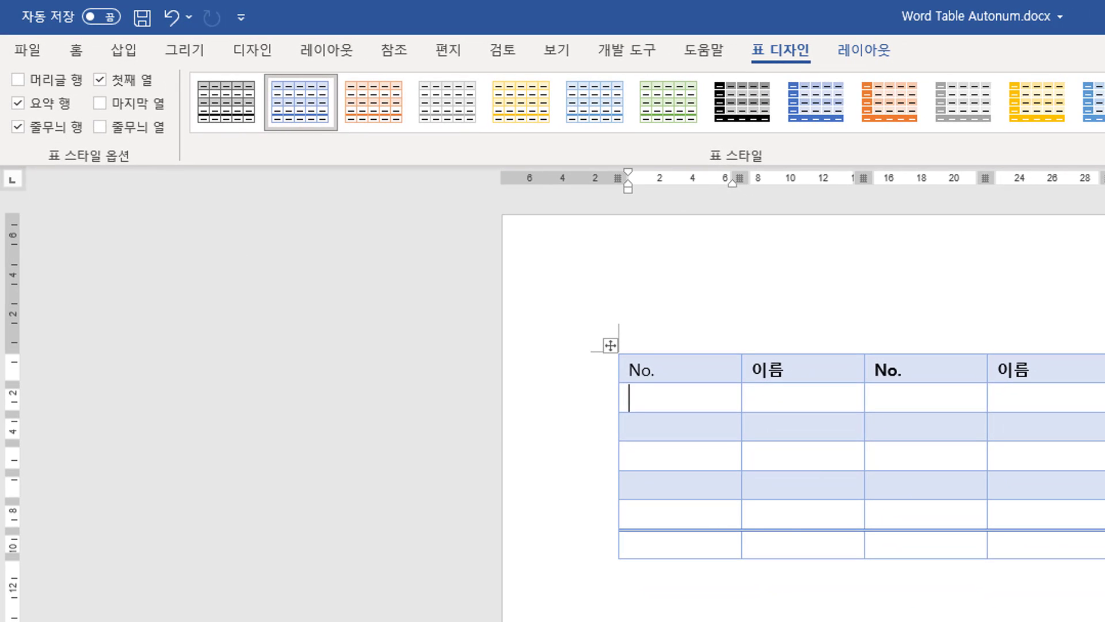
left_click(18, 103)
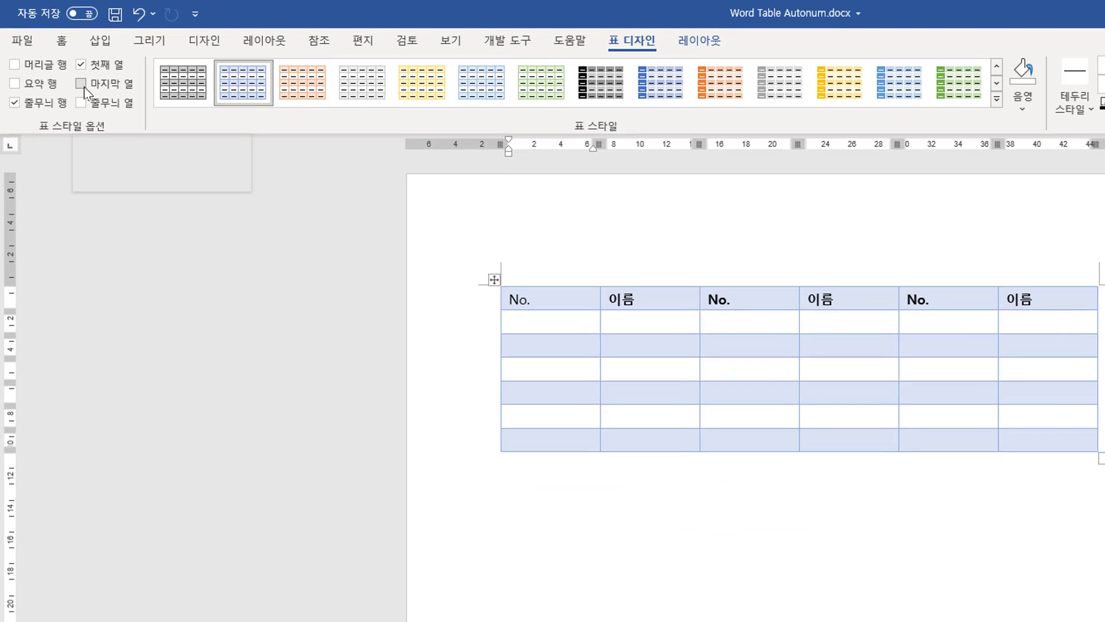
left_click(113, 107)
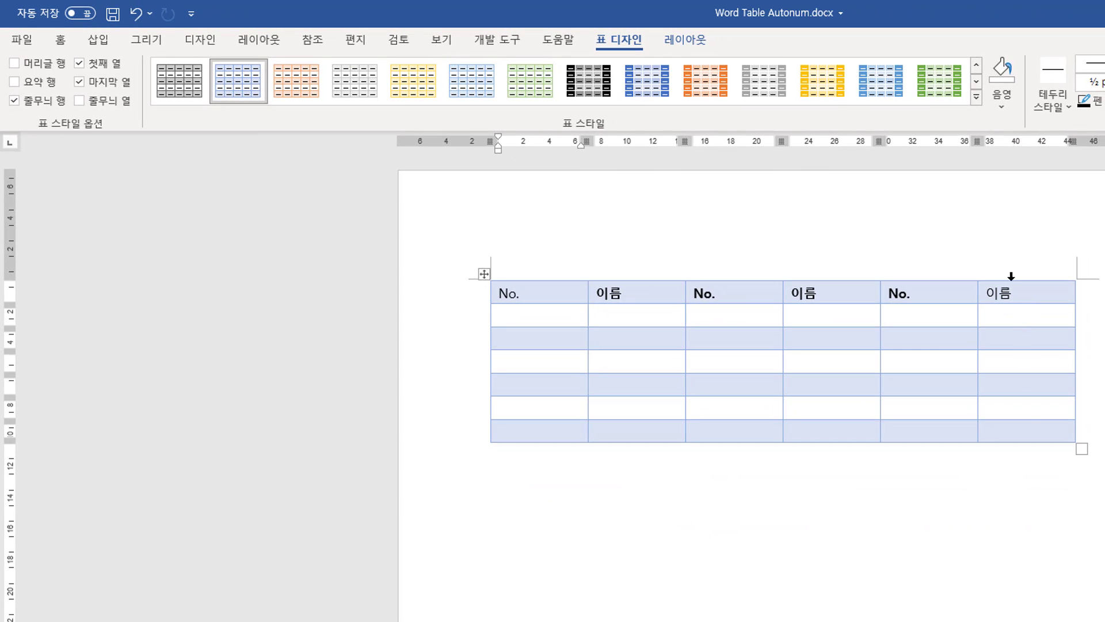
Turn off the First Column and Last Column style options and turn Header Row back on.
left_click(785, 101)
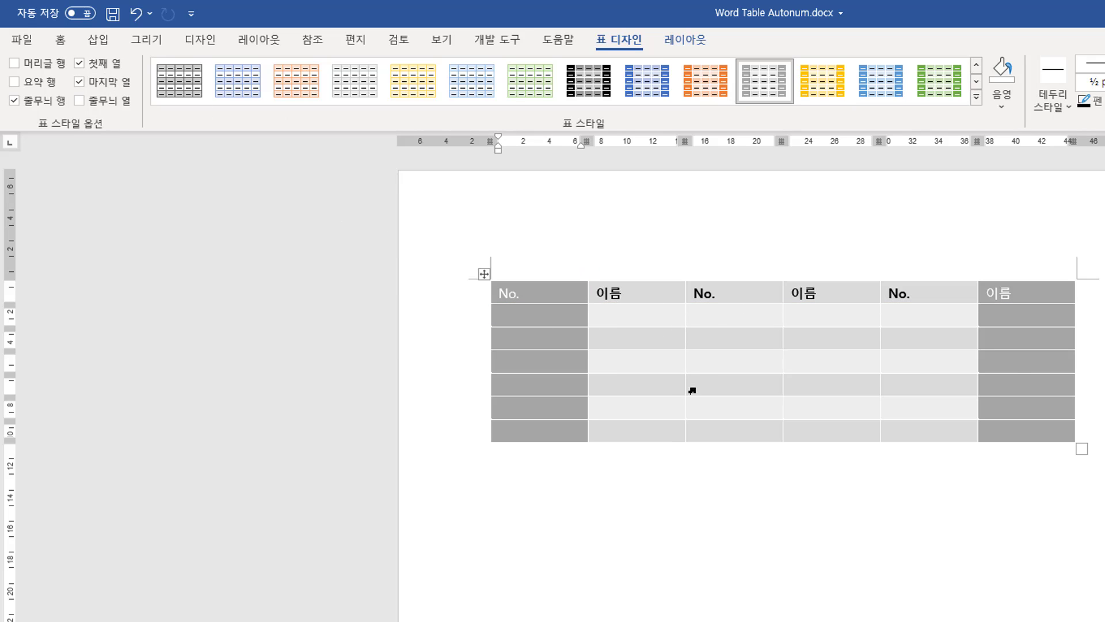
left_click(80, 82)
left_click(80, 63)
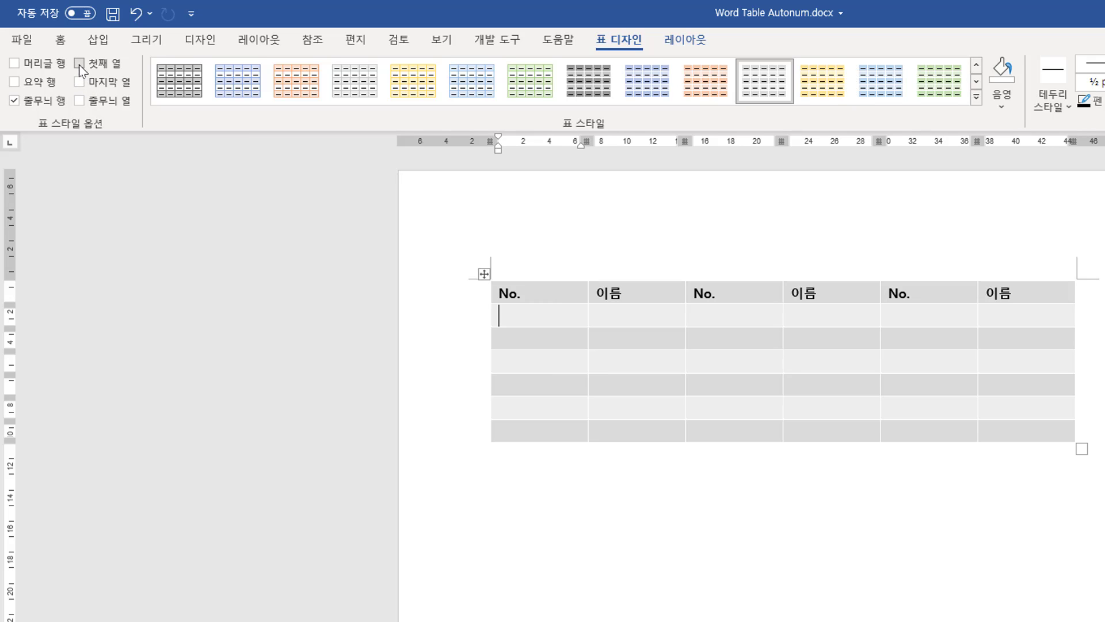
left_click(40, 68)
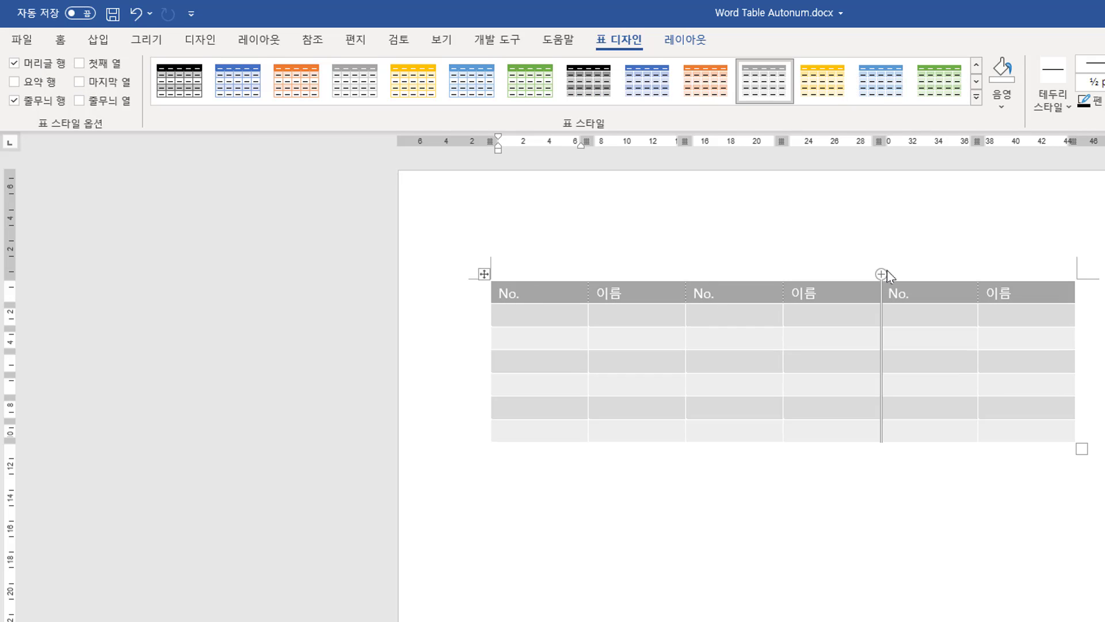
Apply a green Grid Table style and turn off the banded rows and banded columns options.
left_click(641, 99)
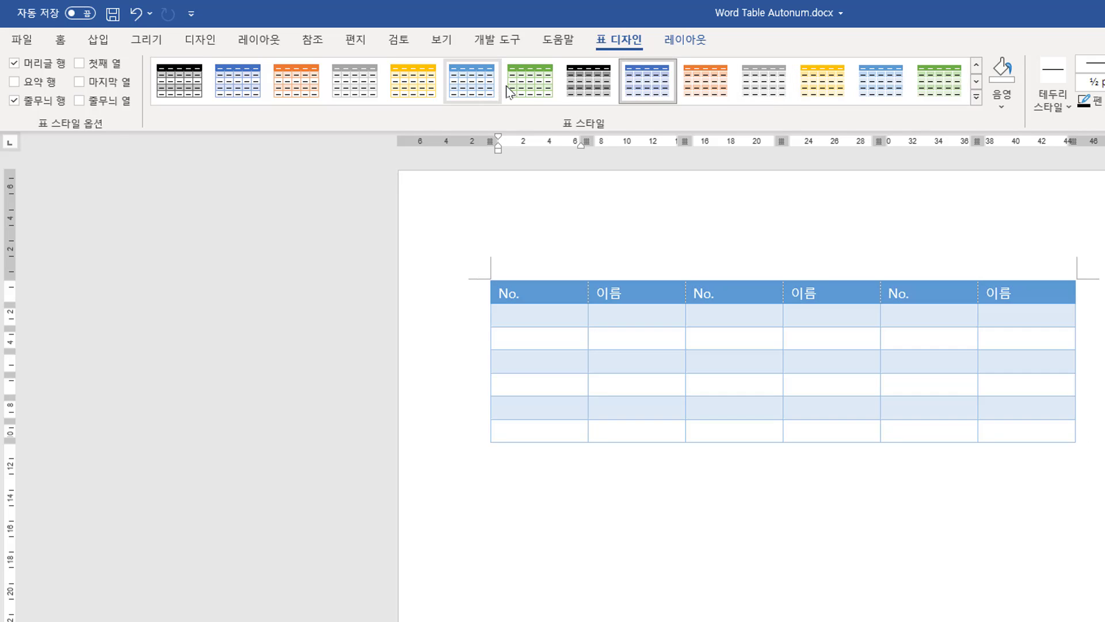
left_click(526, 87)
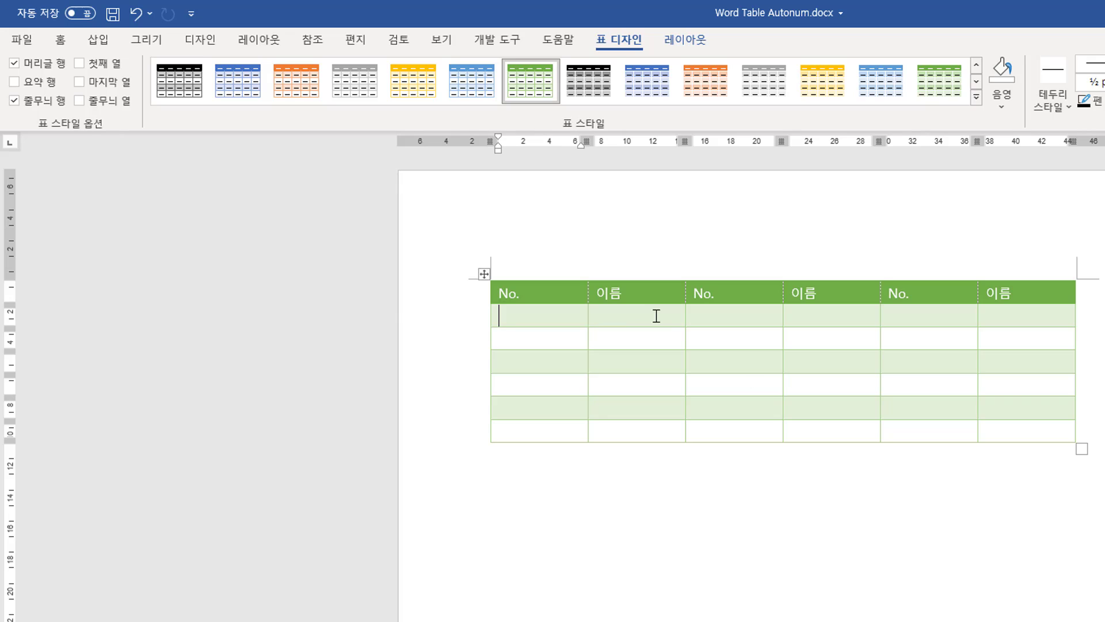
left_click(56, 104)
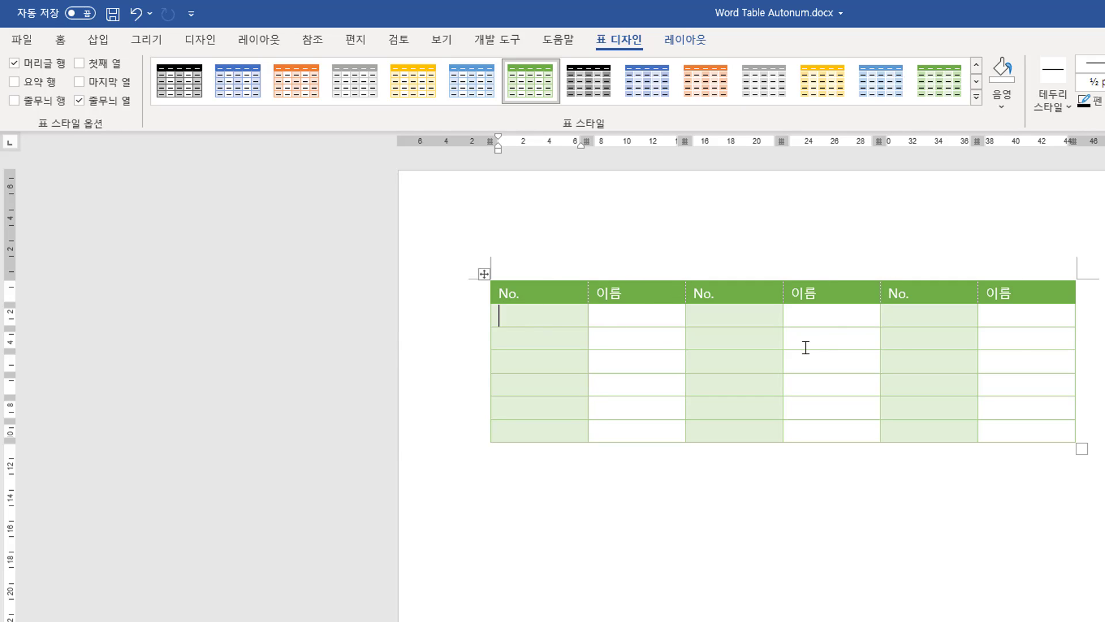
left_click(55, 100)
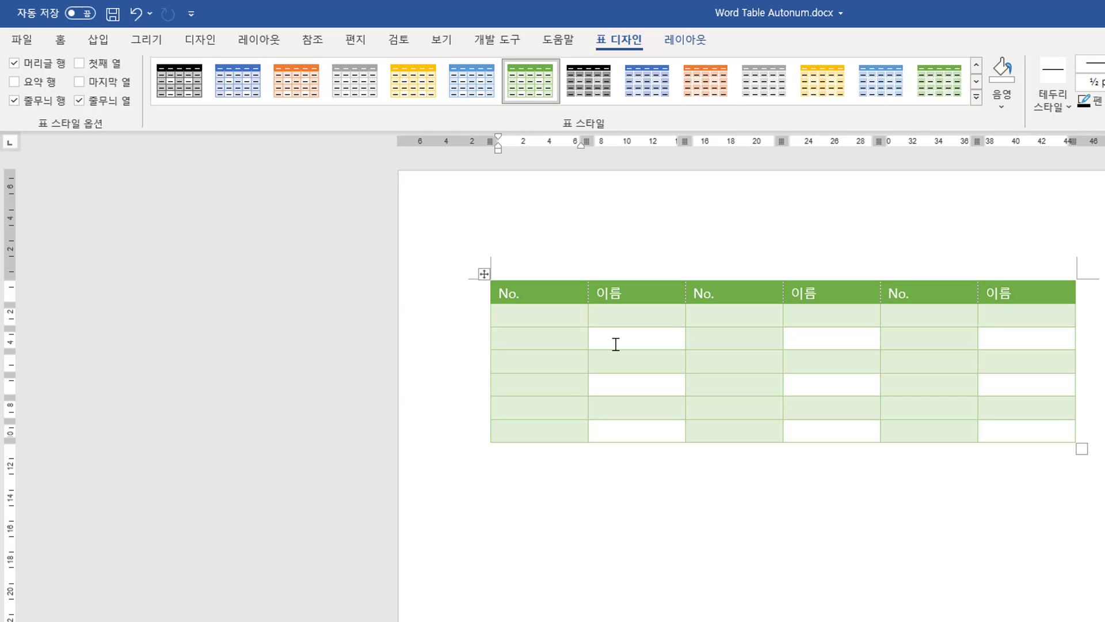
left_click(96, 106)
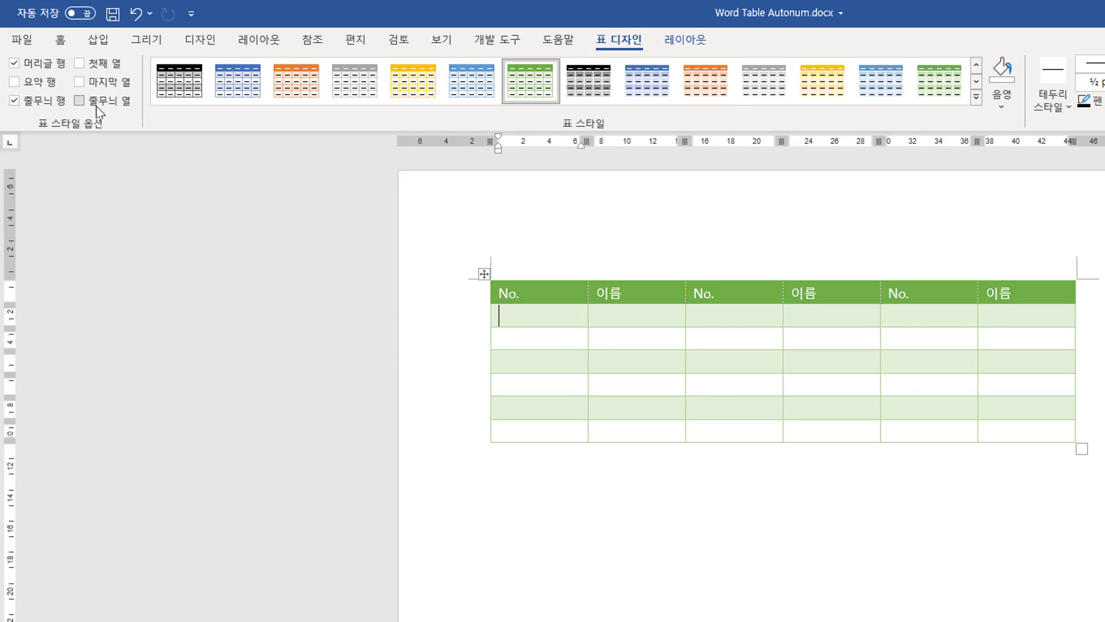
left_click(15, 101)
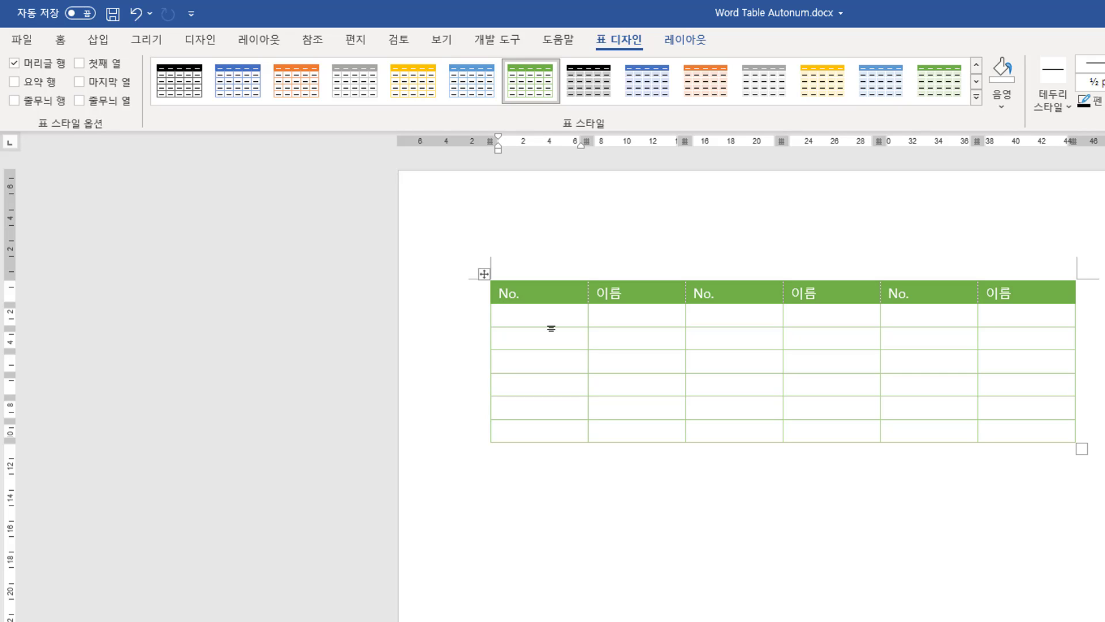
Insert a field in the first No. cell containing the formula =count(above) and update it.
key("ctrl+F9")
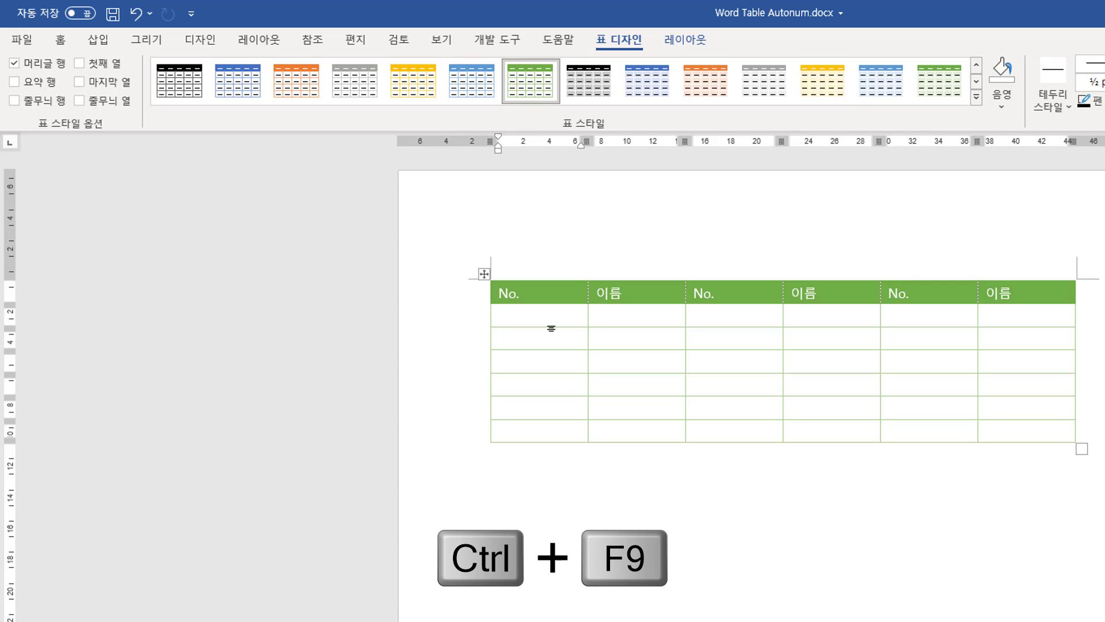
key("ctrl+F9")
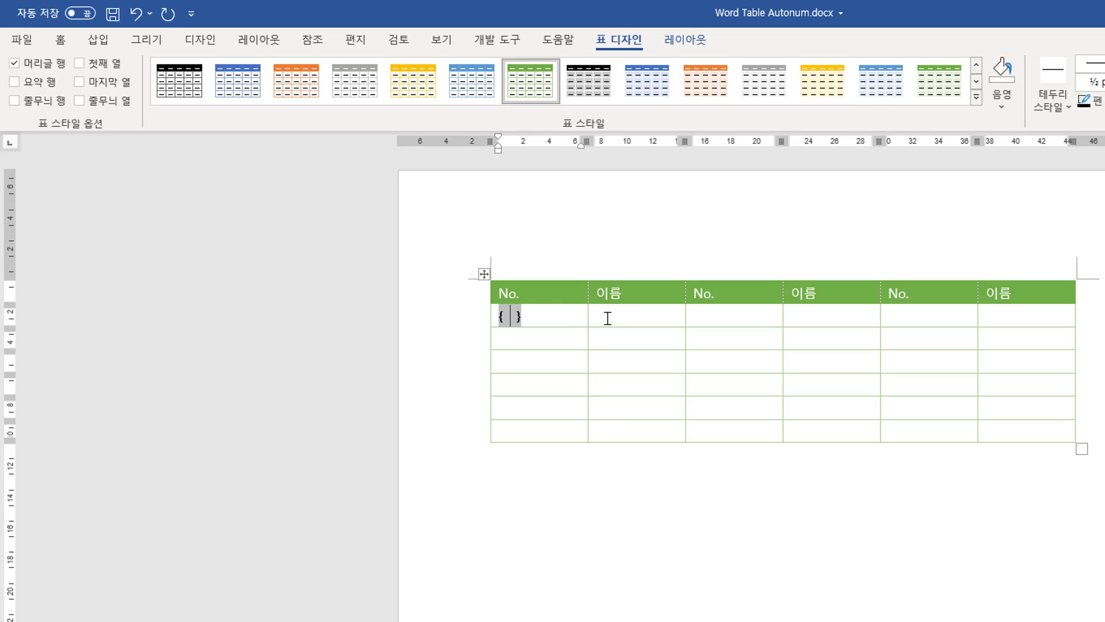
type("=")
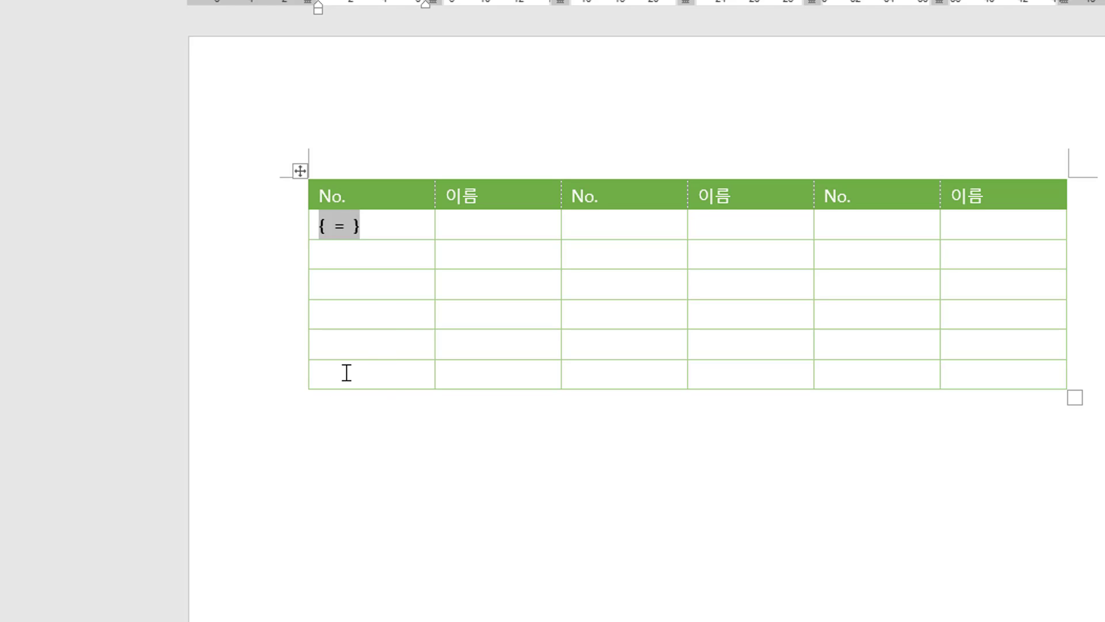
type("count")
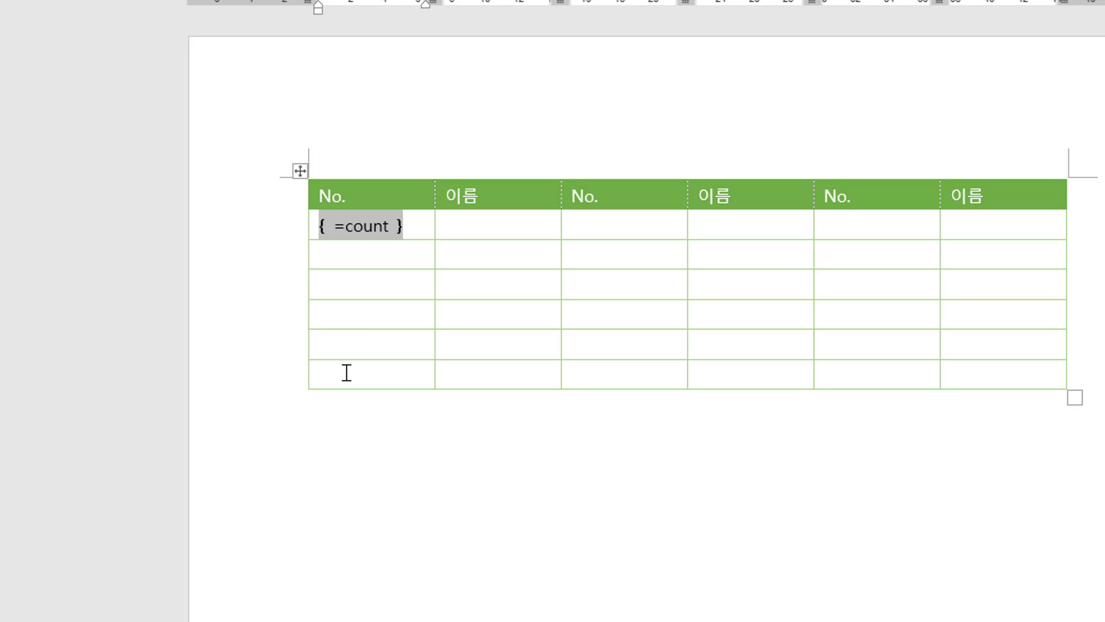
type("(above")
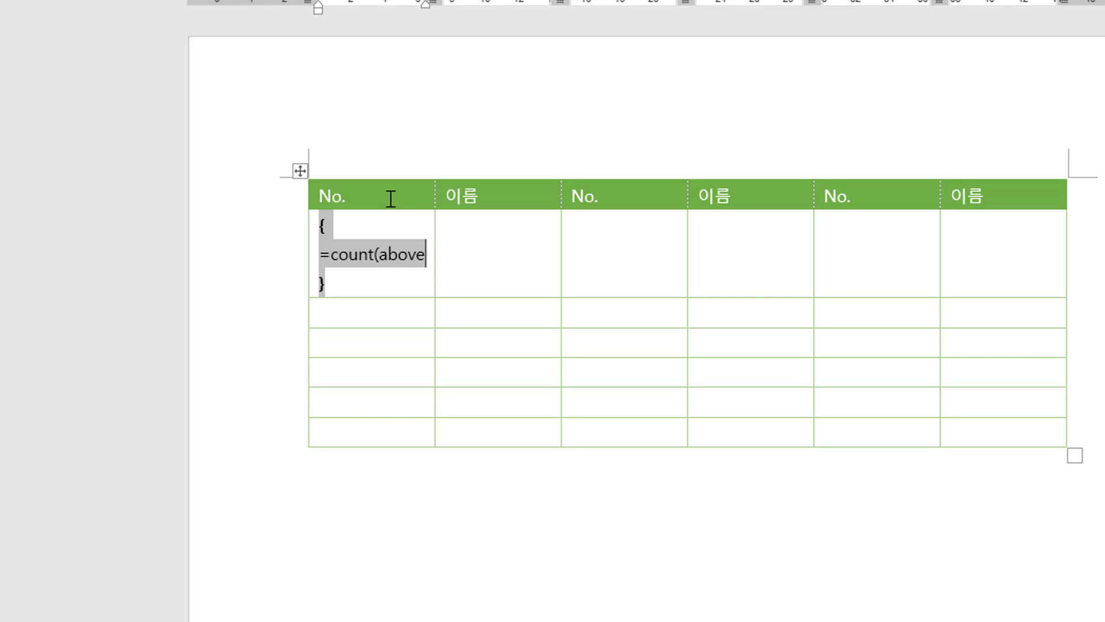
type(")")
key("F9")
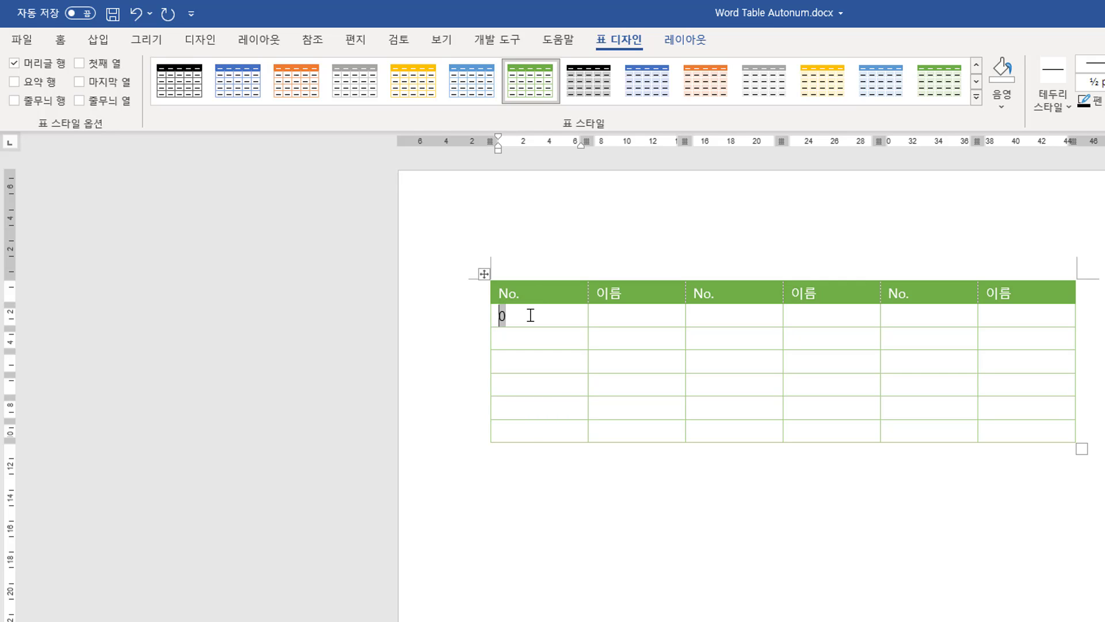
Reveal the field code, change the formula to =count(above)+1, and update the field.
key("shift+F9")
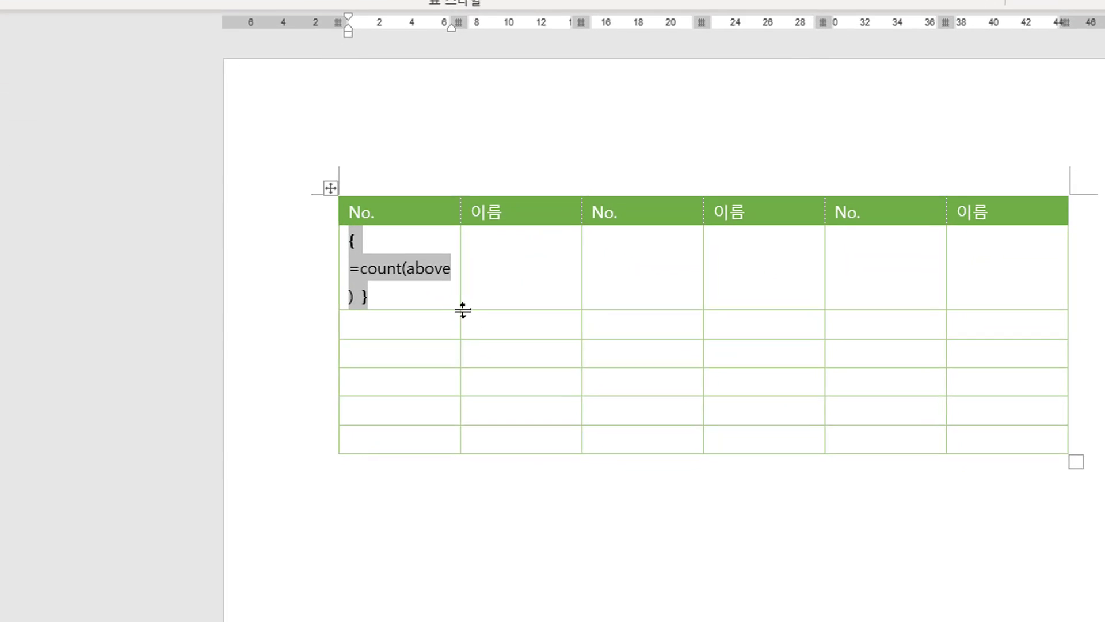
type("+1")
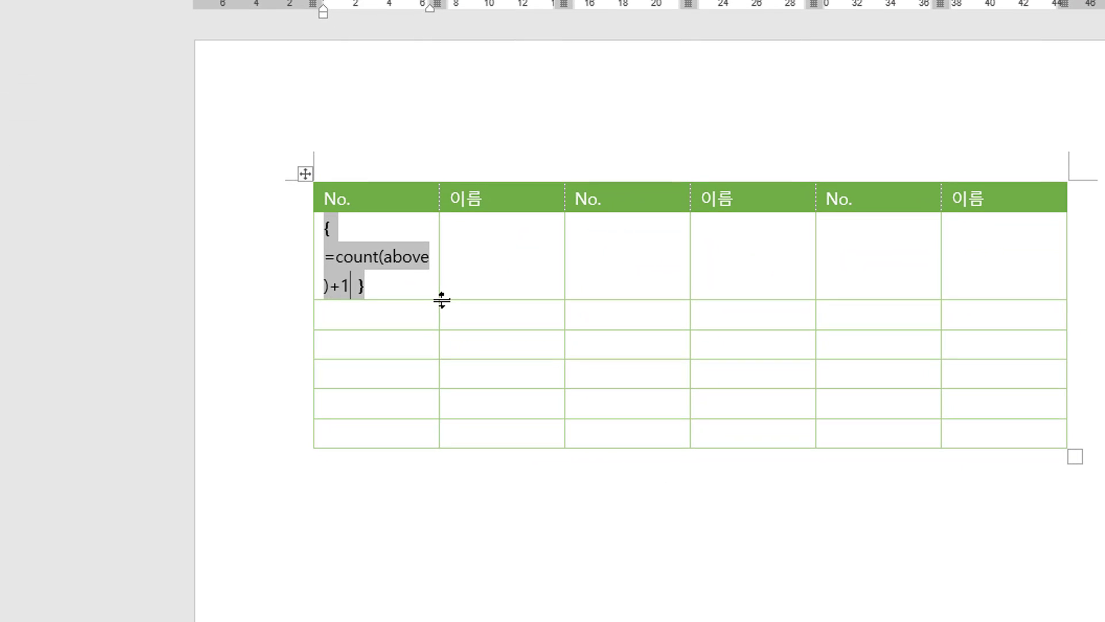
key("F9")
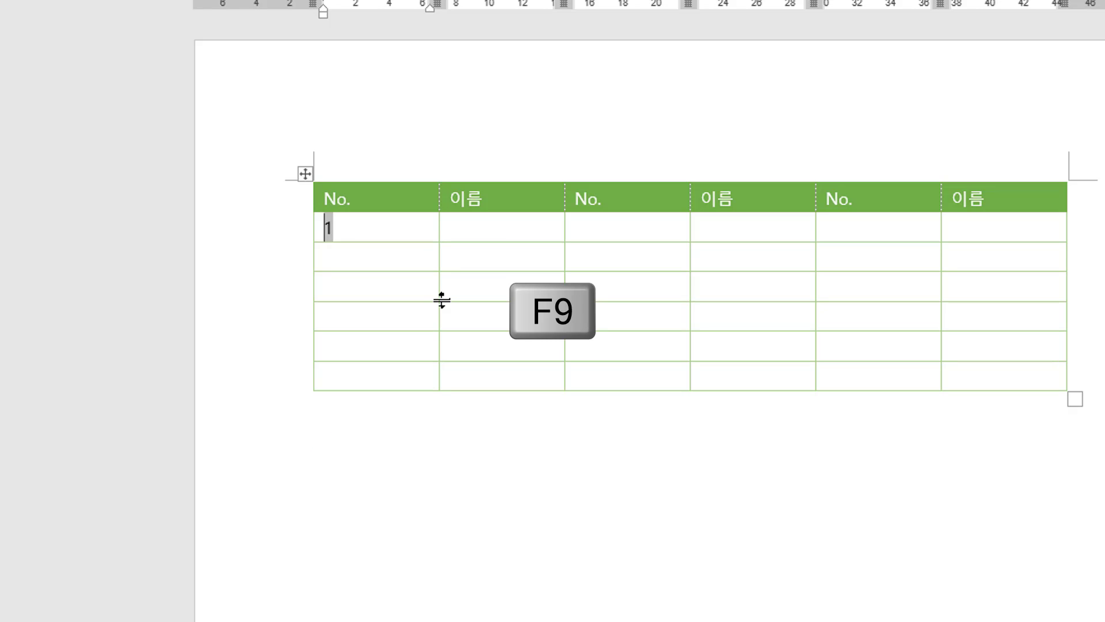
Copy the first No. cell's numbering field and paste it into the five cells below it.
left_click(367, 258)
left_click(363, 227)
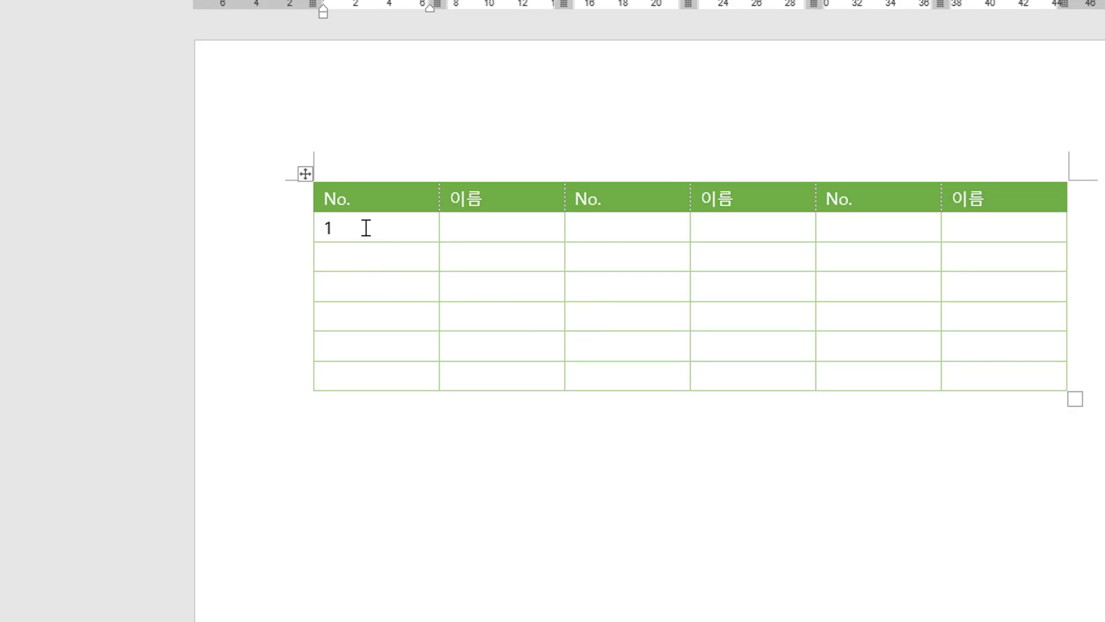
left_click_drag(353, 227, 327, 236)
key("ctrl+c")
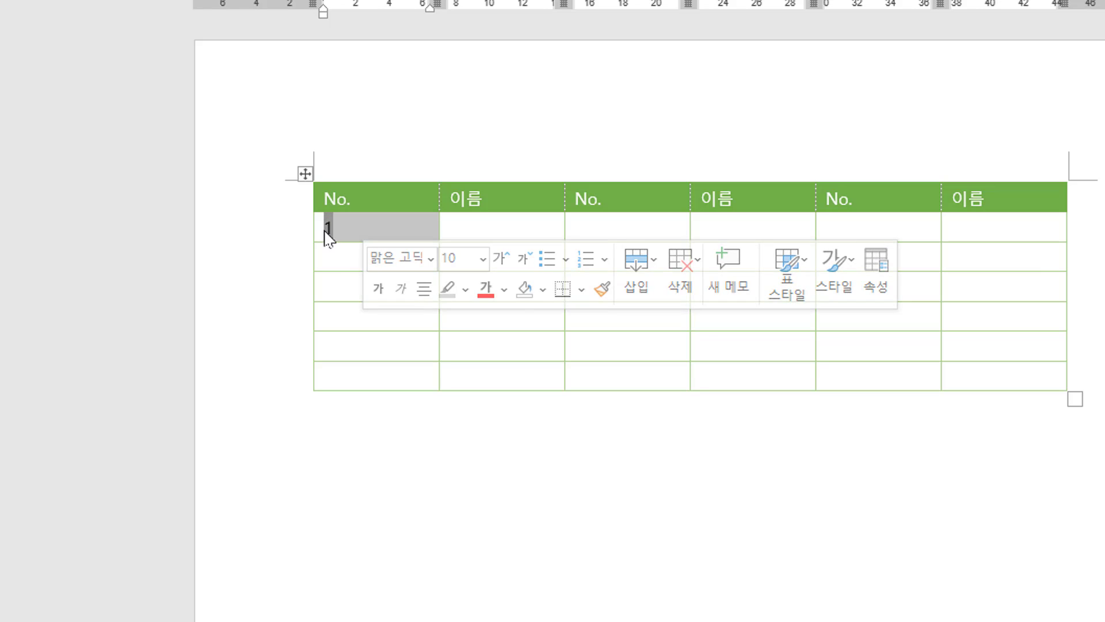
left_click(340, 268)
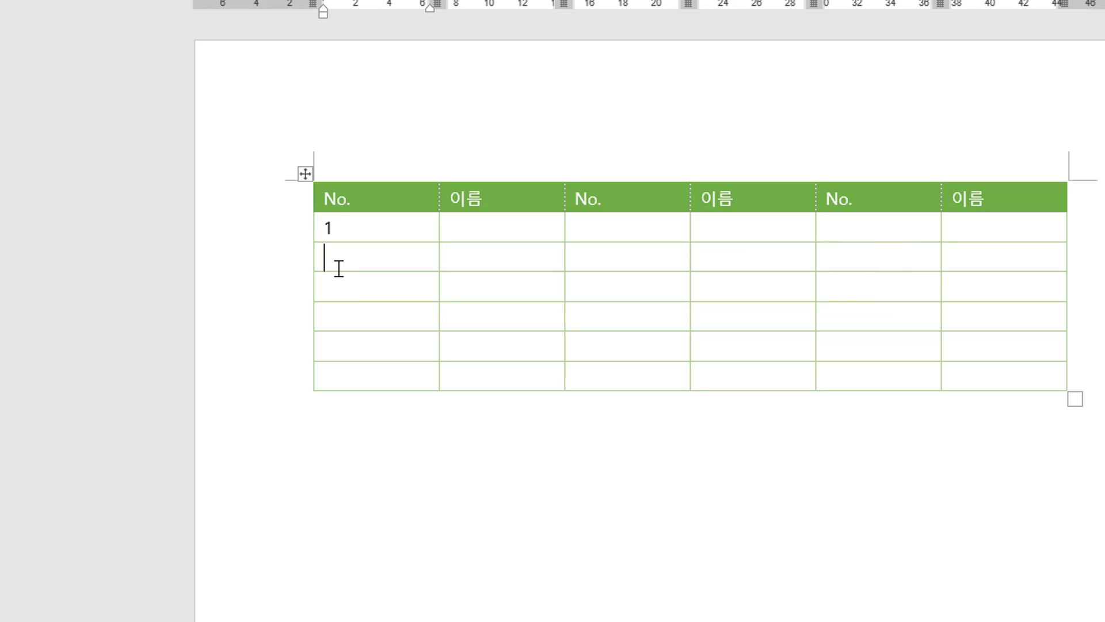
key("ctrl+v")
left_click(347, 300)
key("ctrl+v")
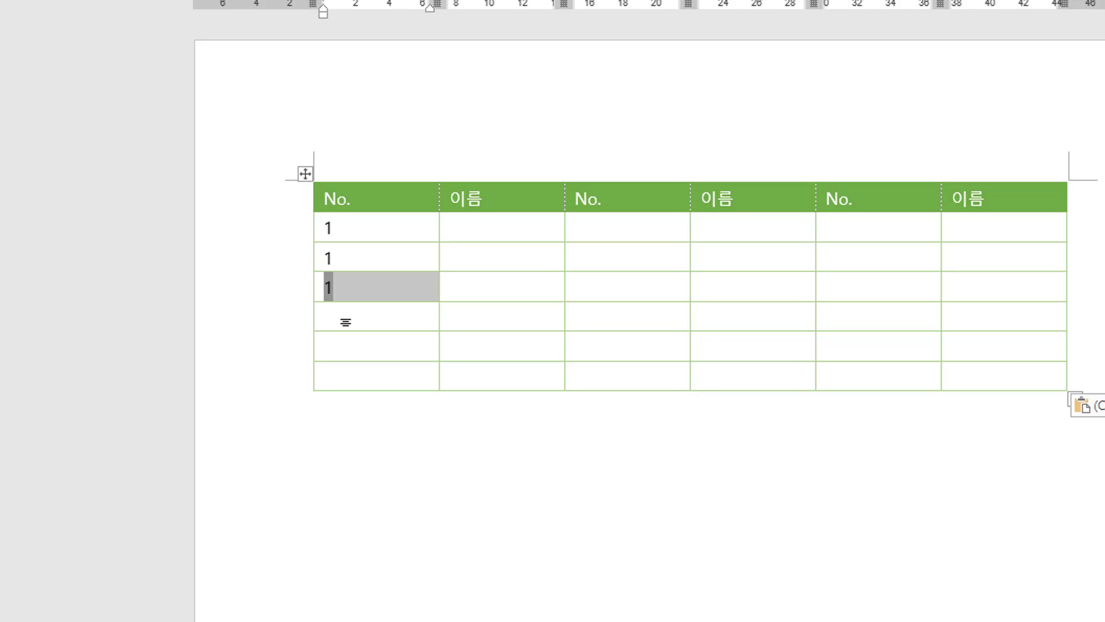
left_click(346, 321)
key("ctrl+v")
left_click(346, 355)
key("ctrl+v")
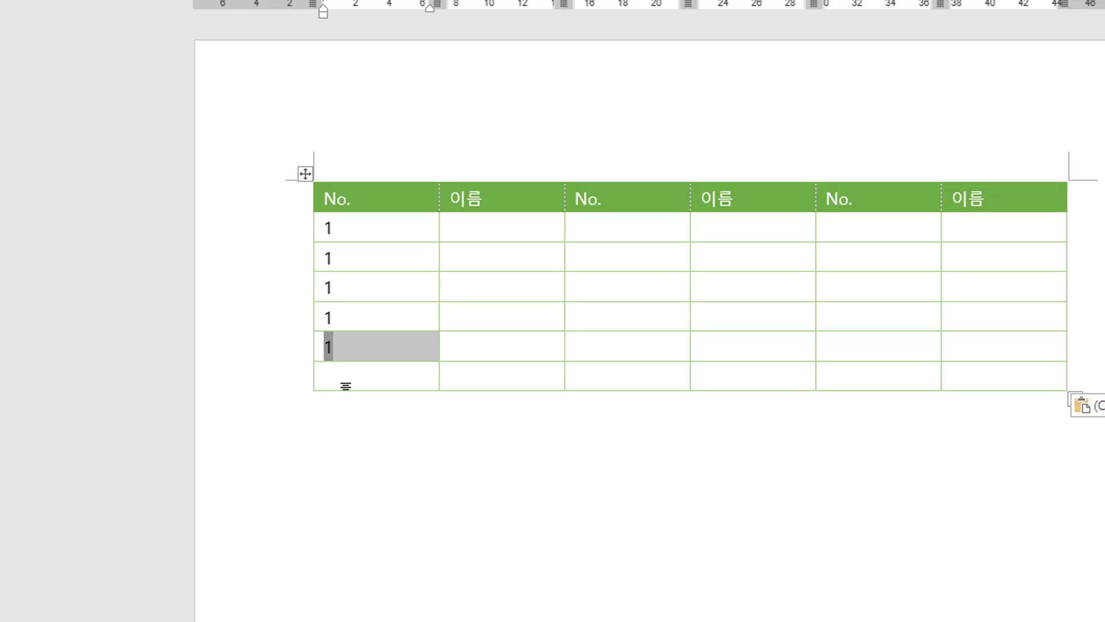
left_click(345, 383)
key("ctrl+v")
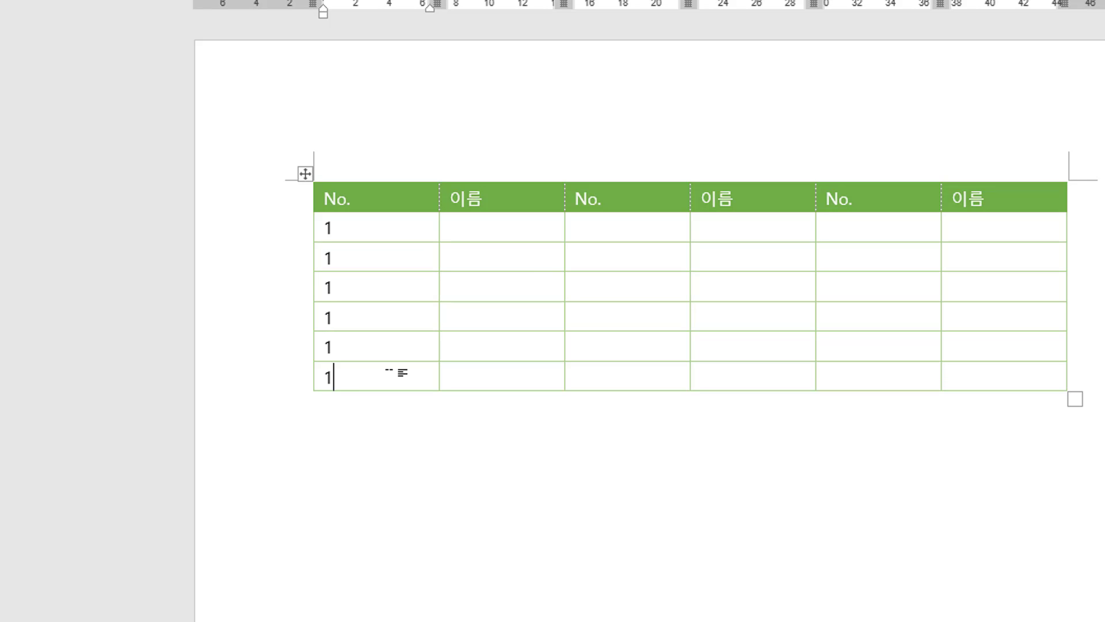
Update all the fields in the first No. column.
left_click_drag(383, 371, 329, 226)
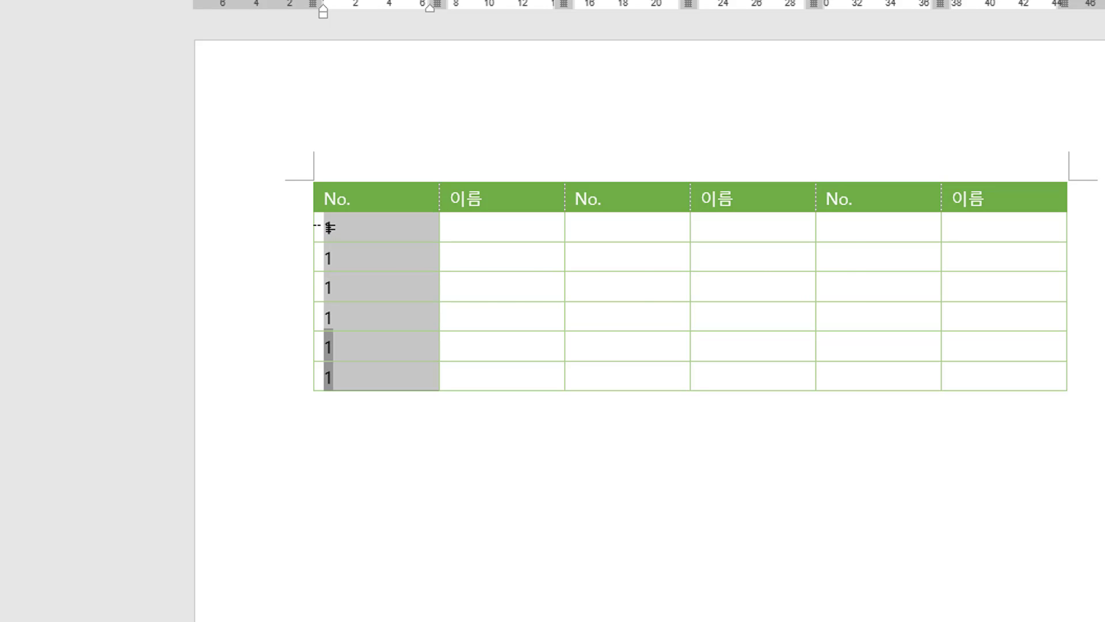
key("F9")
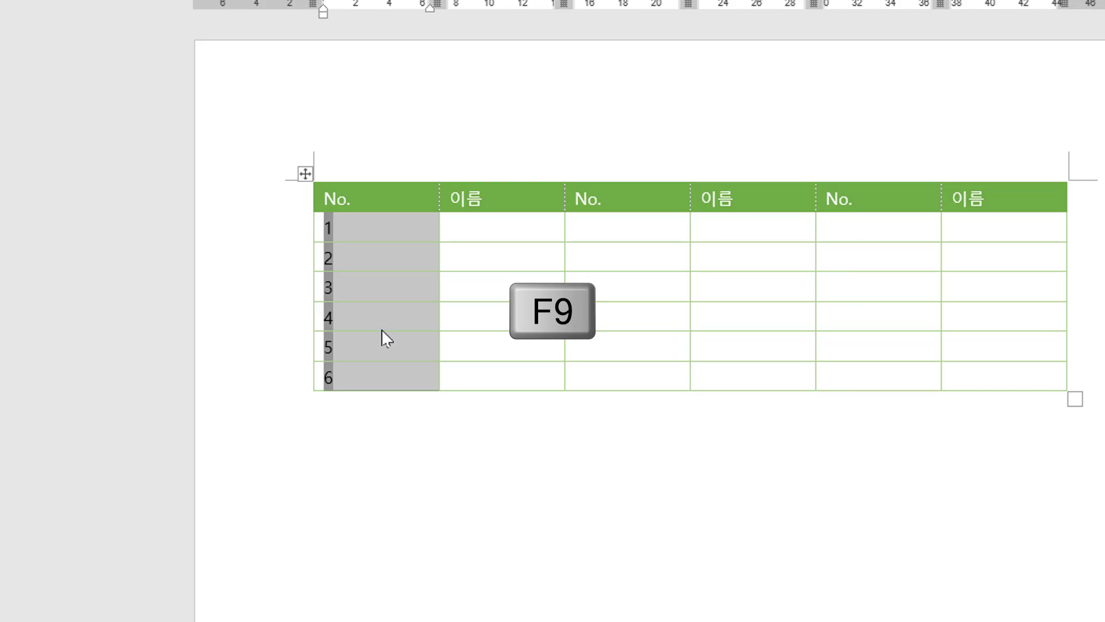
left_click(385, 346)
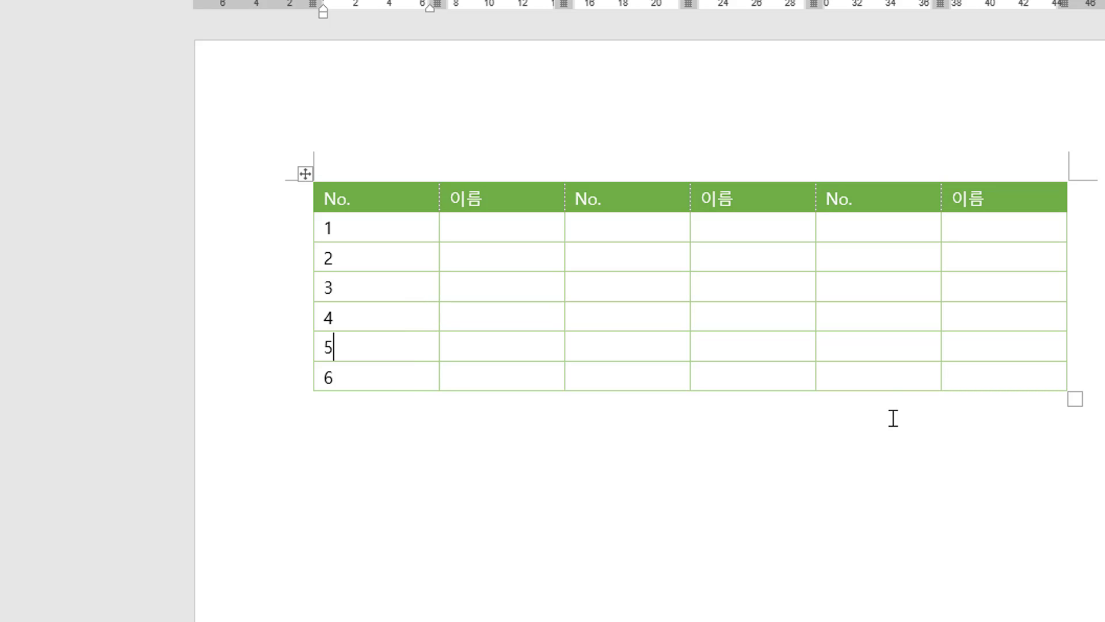
Insert a new table row below the fourth row.
left_click(385, 316)
left_click(961, 324)
left_click(484, 313)
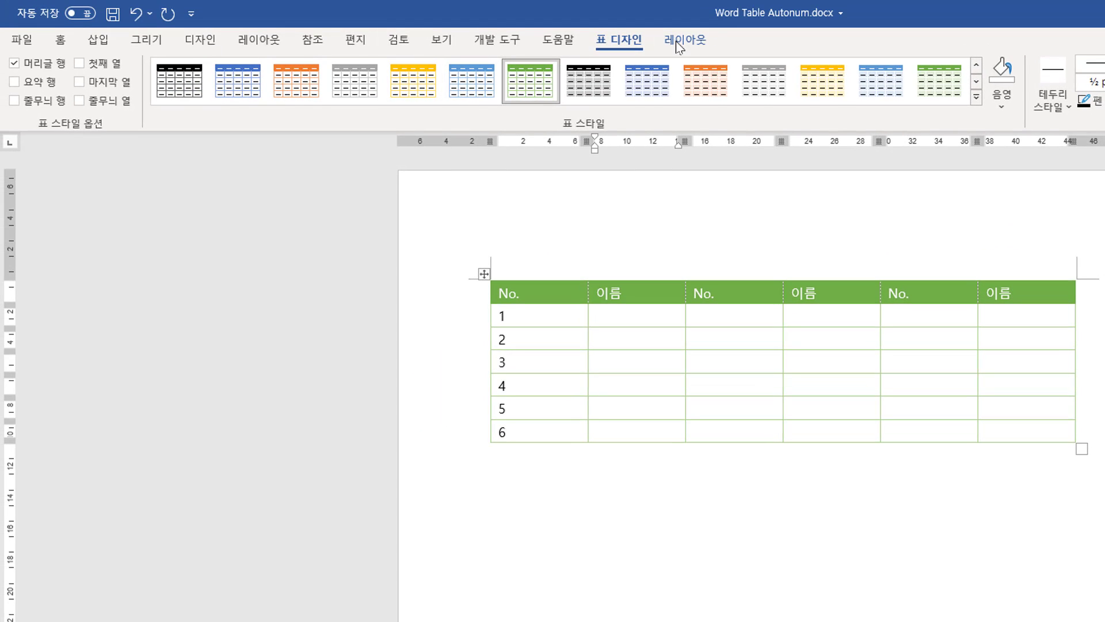
left_click(684, 40)
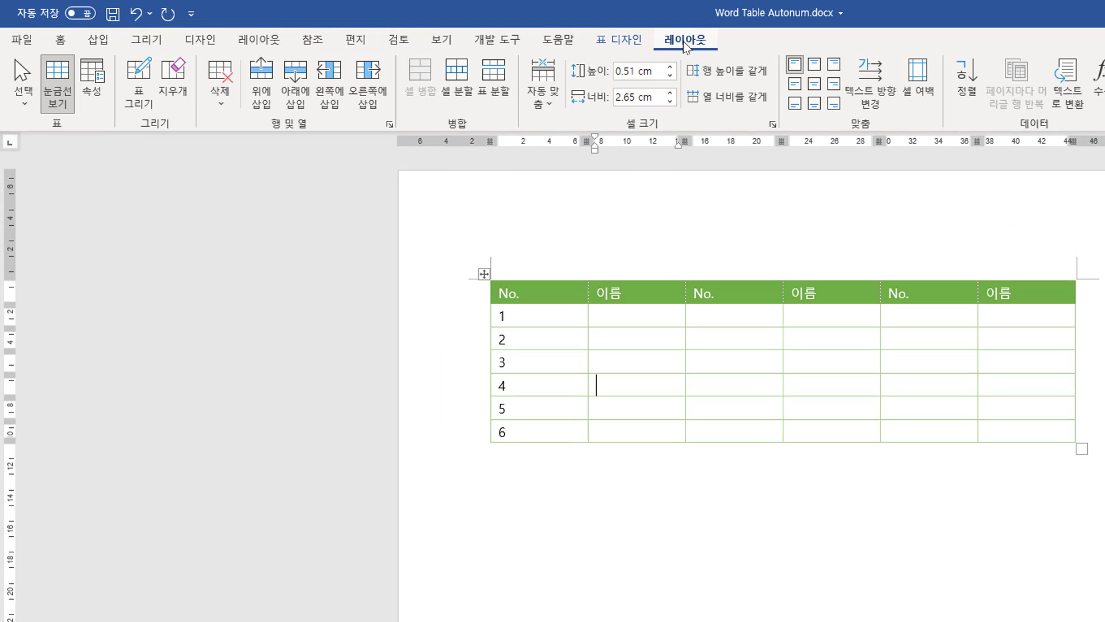
left_click(303, 105)
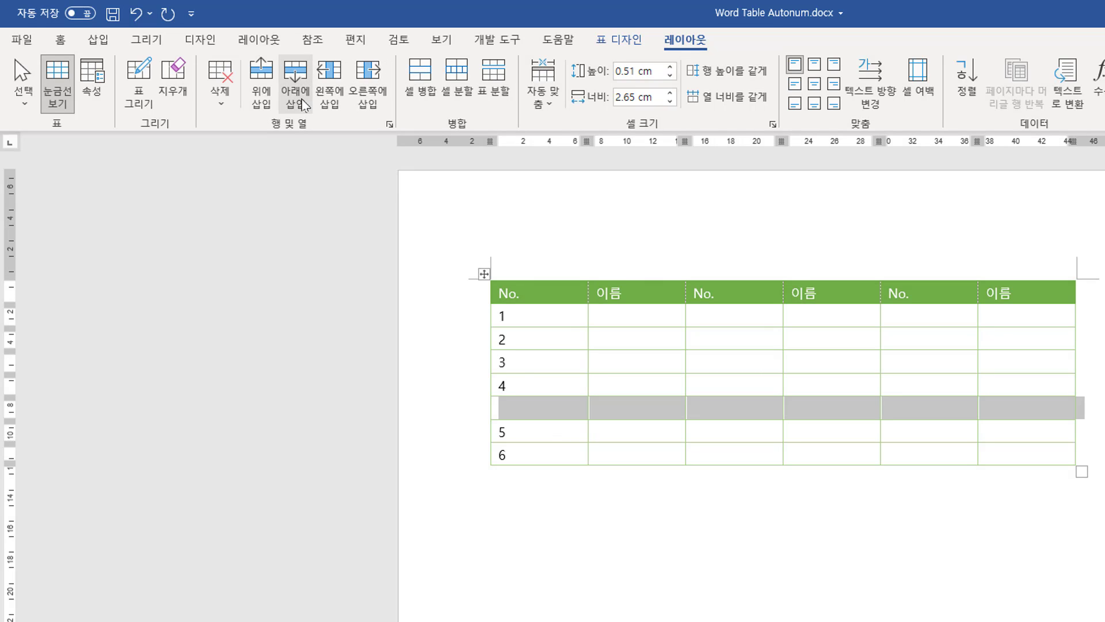
Fill the new row's No. cell with the numbering field and update the first No. column's fields.
left_click(531, 429)
left_click_drag(521, 385, 496, 384)
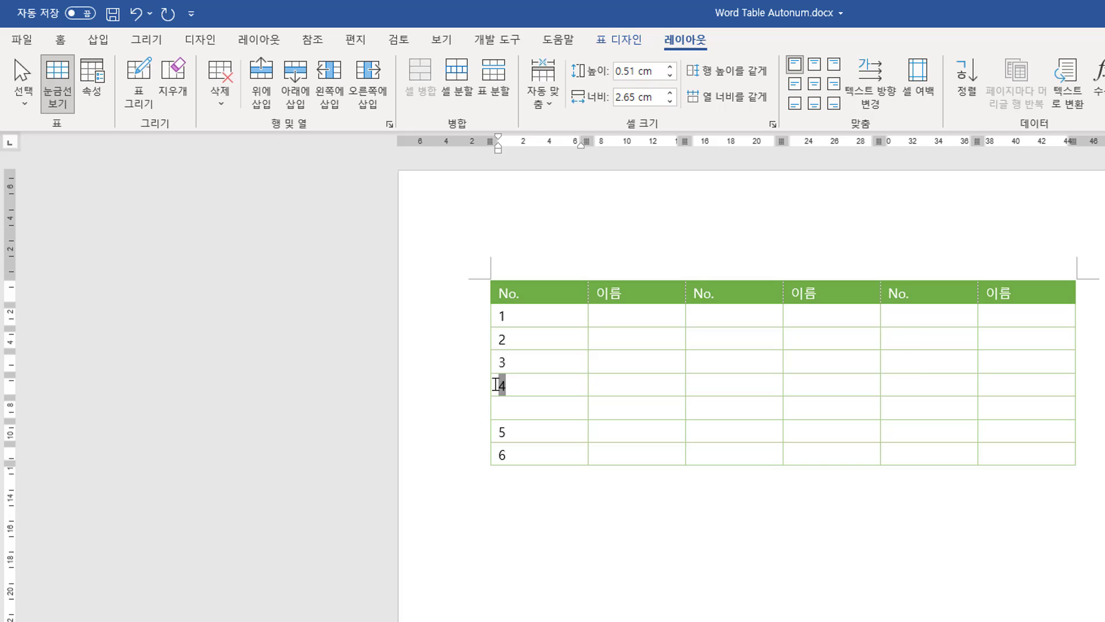
left_click(531, 408)
type("4")
left_click_drag(533, 319, 530, 452)
left_click_drag(518, 410, 518, 449)
key("F9")
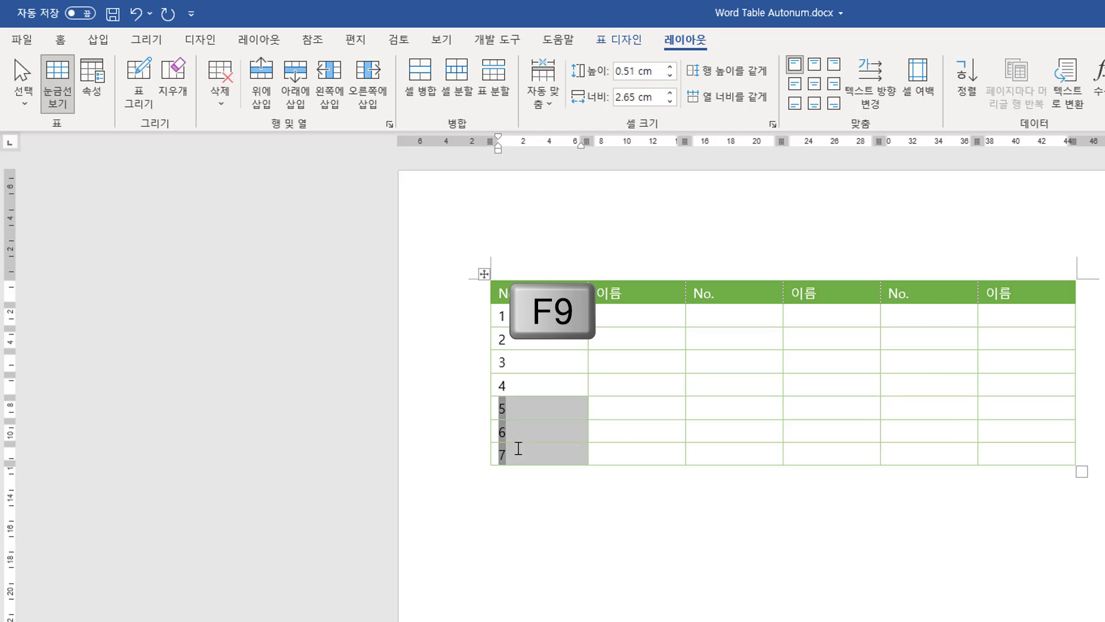
left_click(521, 412)
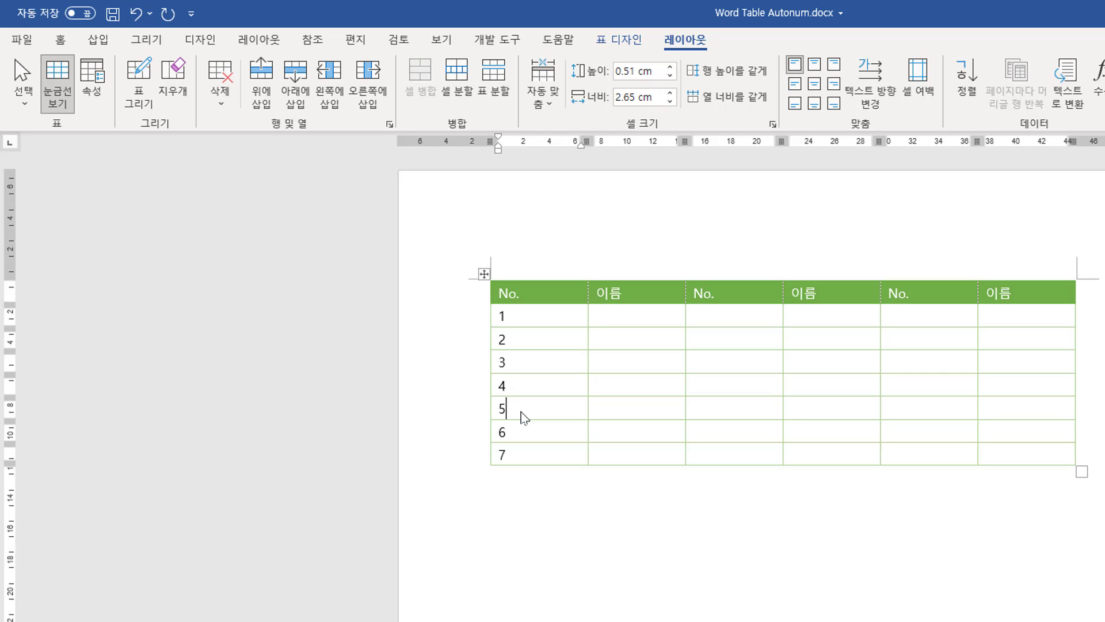
left_click_drag(525, 417, 529, 459)
left_click(524, 454)
left_click(720, 317)
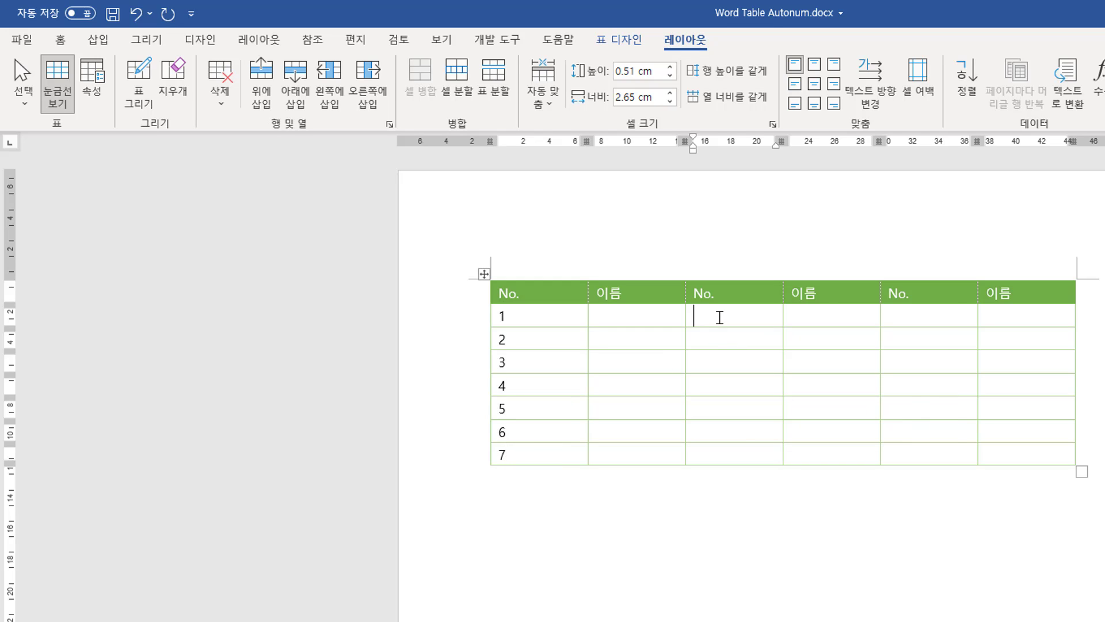
left_click(524, 454)
left_click(710, 317)
left_click(551, 316)
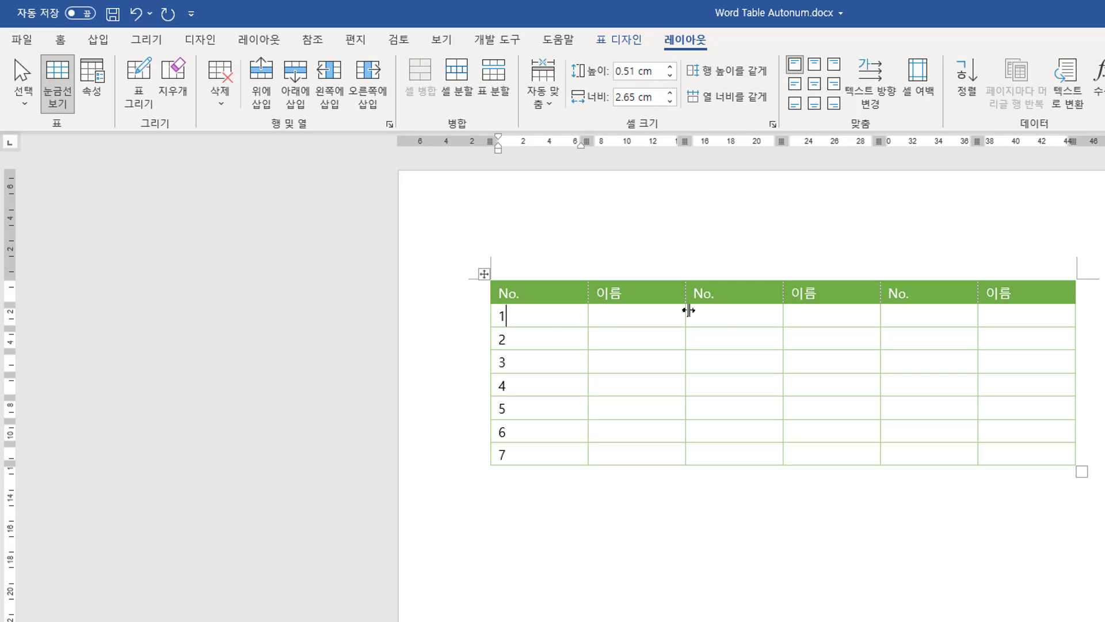
left_click(738, 316)
left_click(522, 454)
left_click(747, 318)
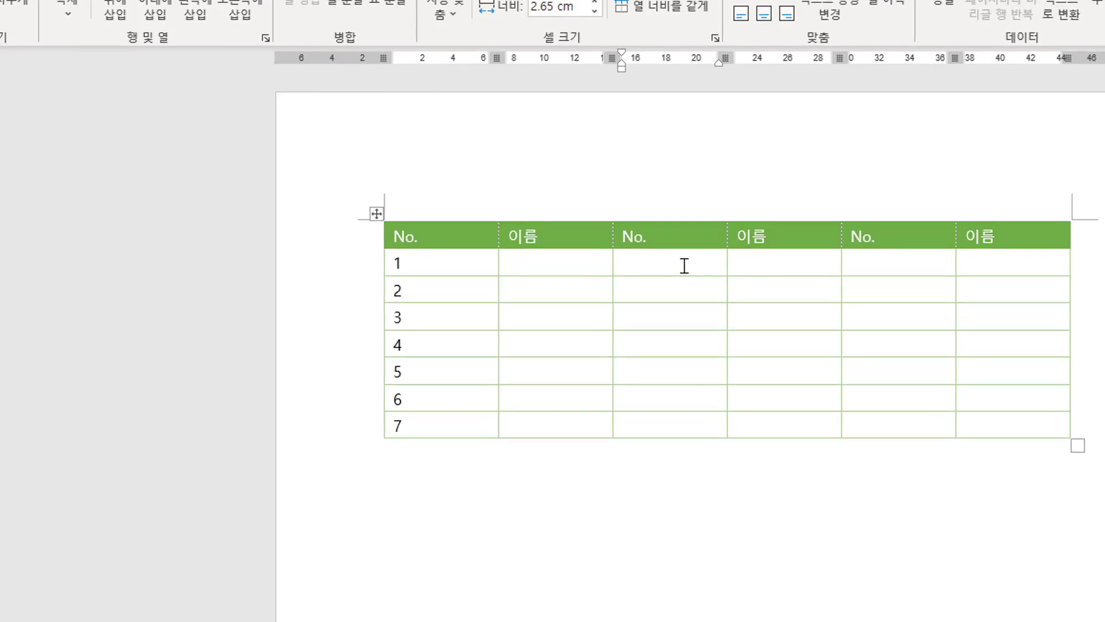
Insert a field in the second No. column's first cell with the formula =count(a:a) and update it.
key("ctrl+F9")
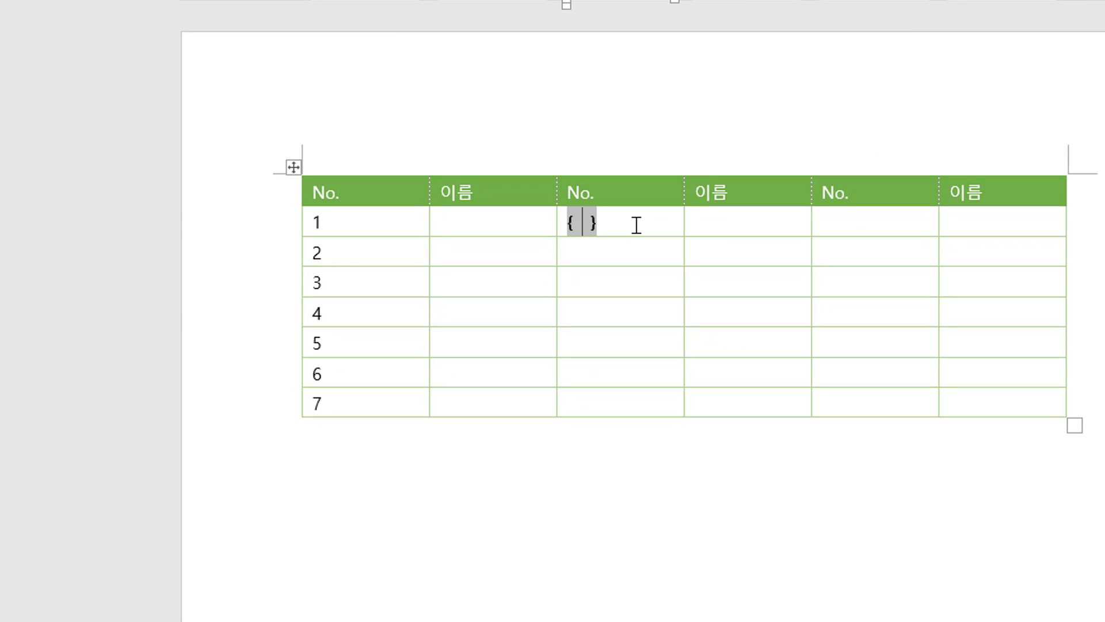
type("=count(")
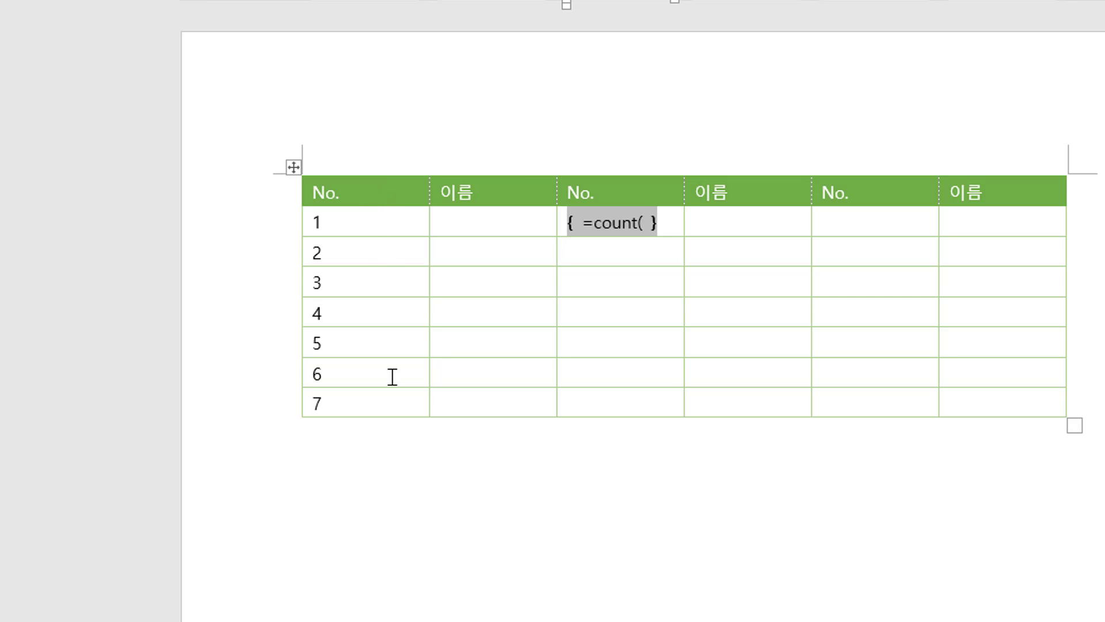
type("a:a")
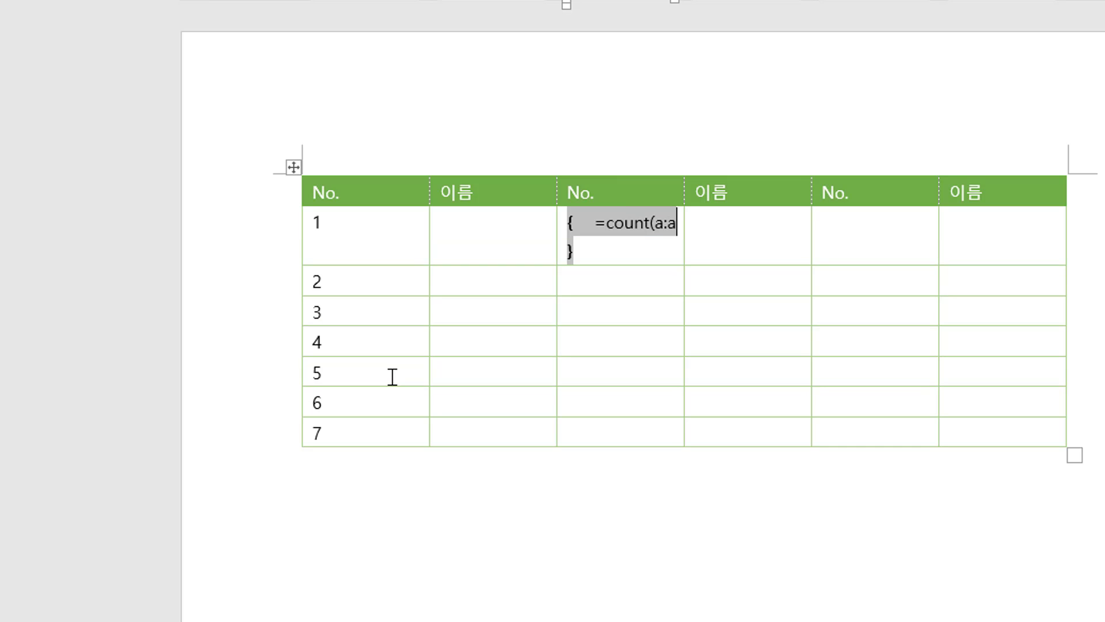
type(")")
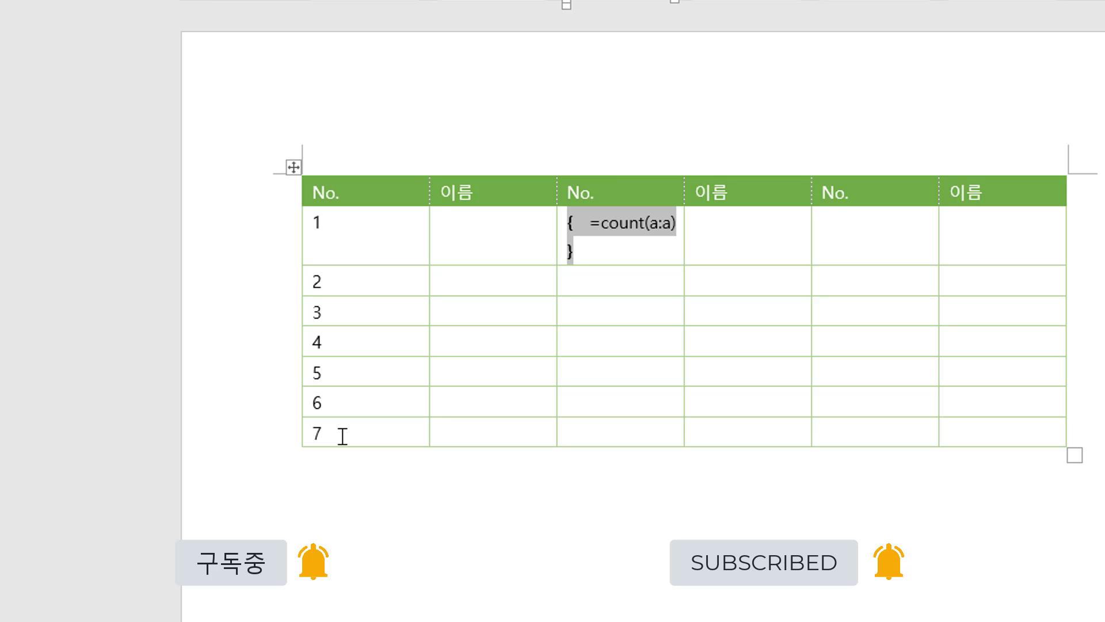
key("F9")
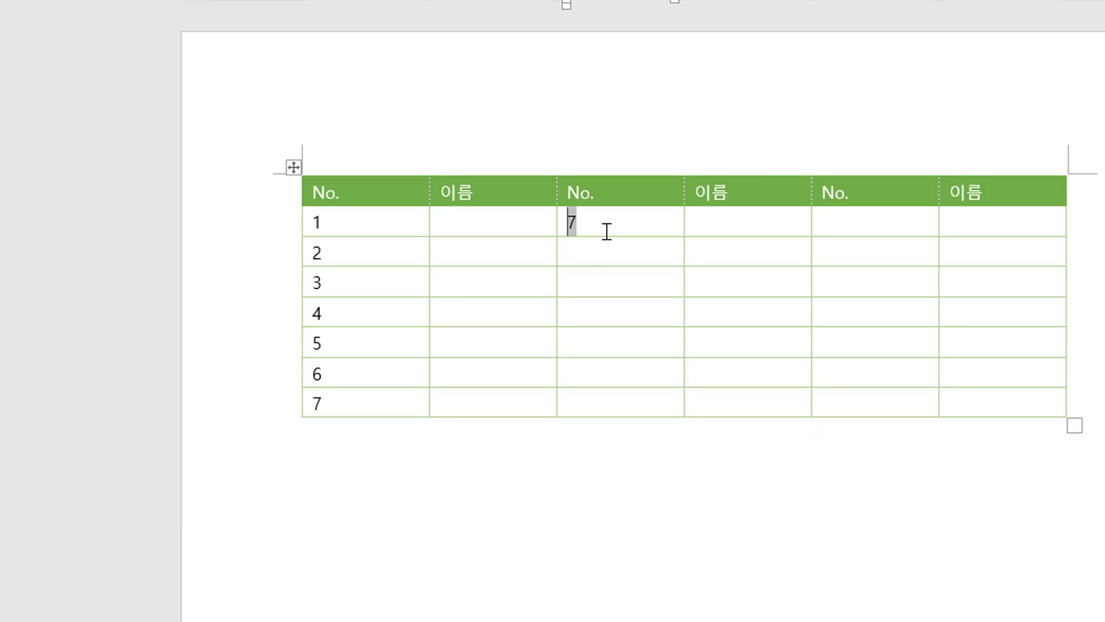
Reveal the field code, extend the formula to =count(a:a)+count(above), and update the field.
key("shift+F9")
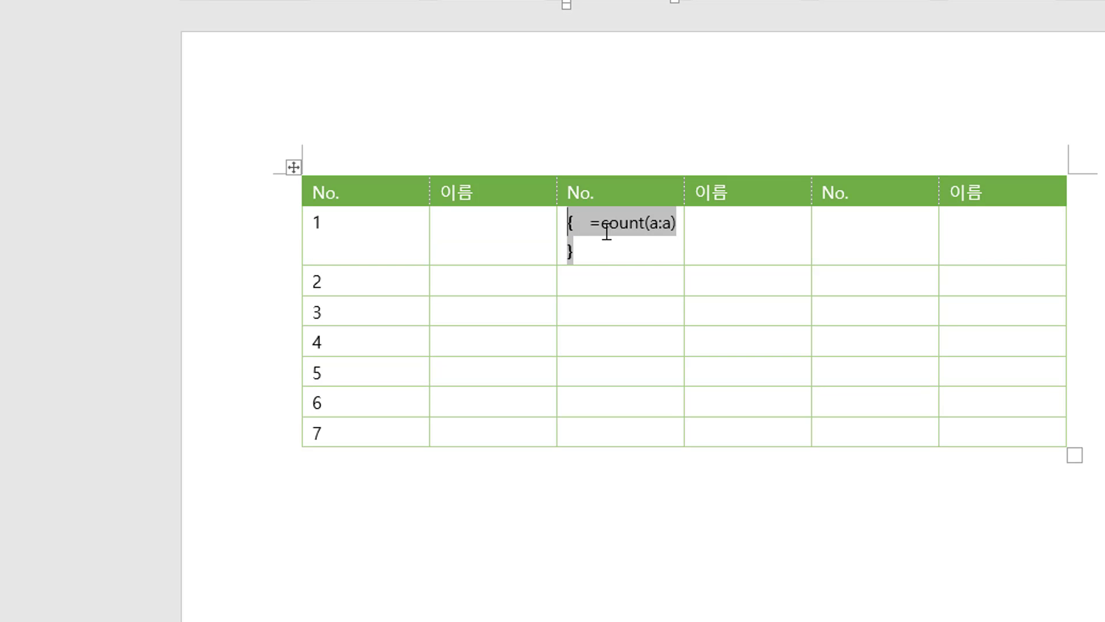
left_click(673, 224)
key("Right")
type("+co")
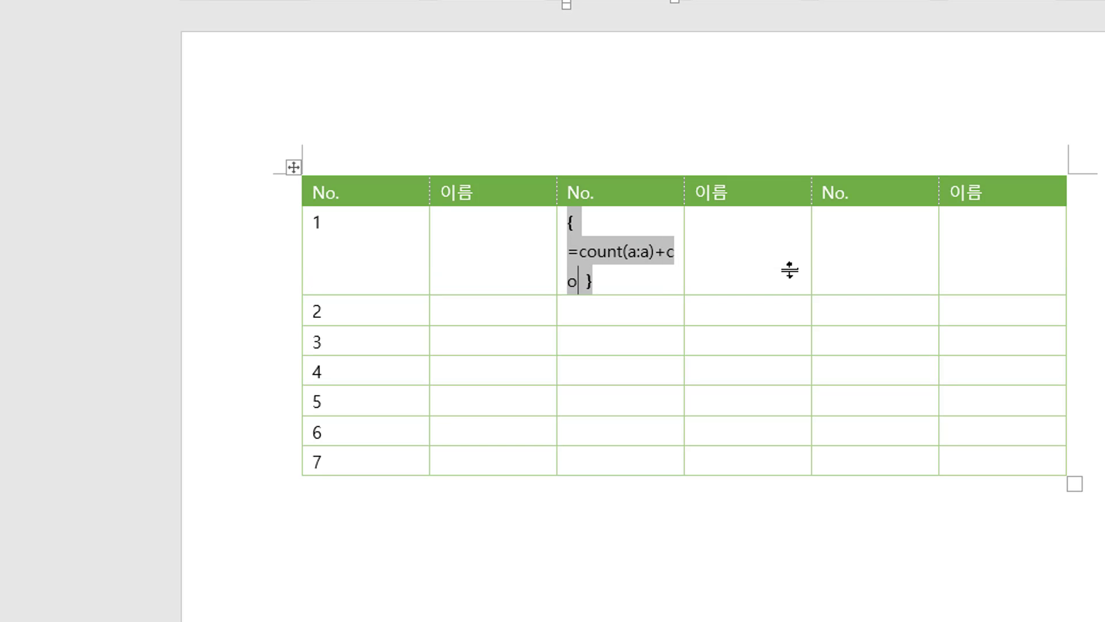
type("unt")
type("(above")
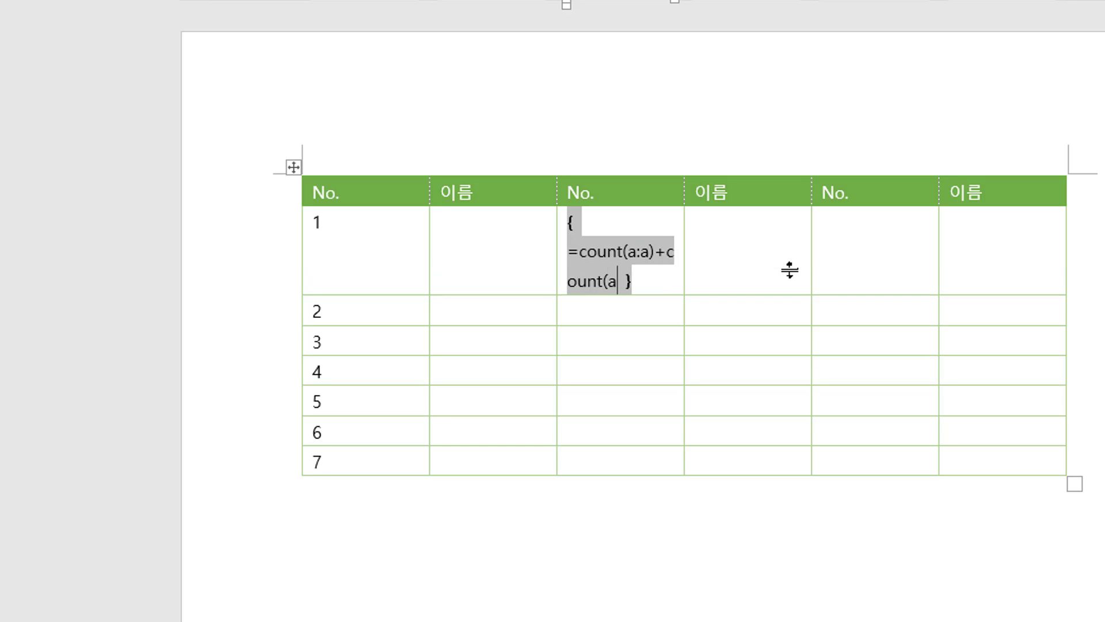
type(")")
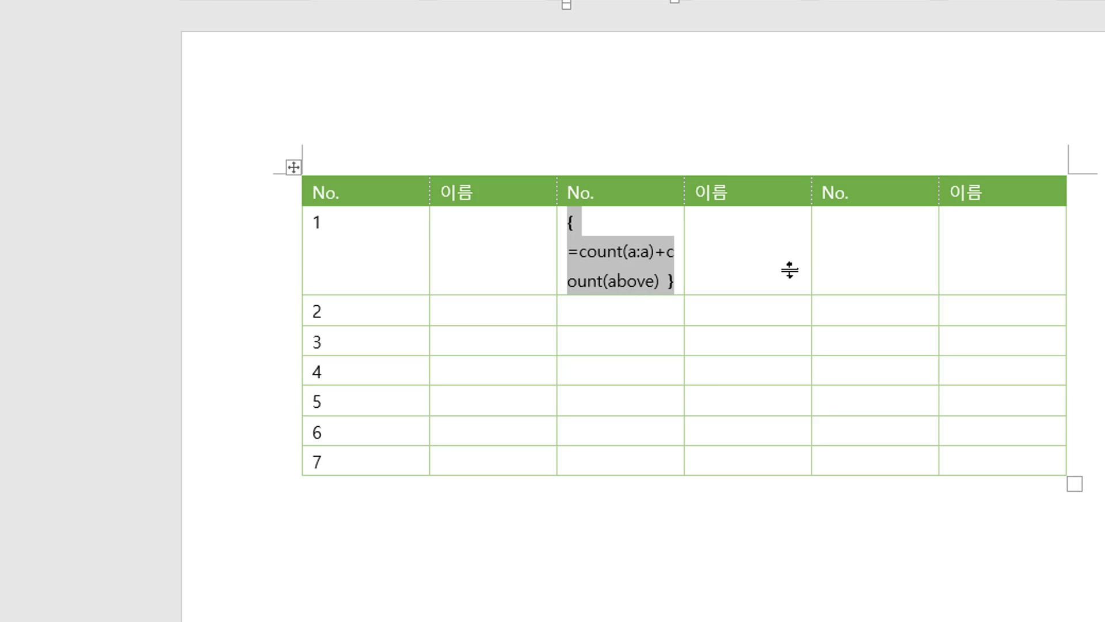
key("F9")
left_click(627, 229)
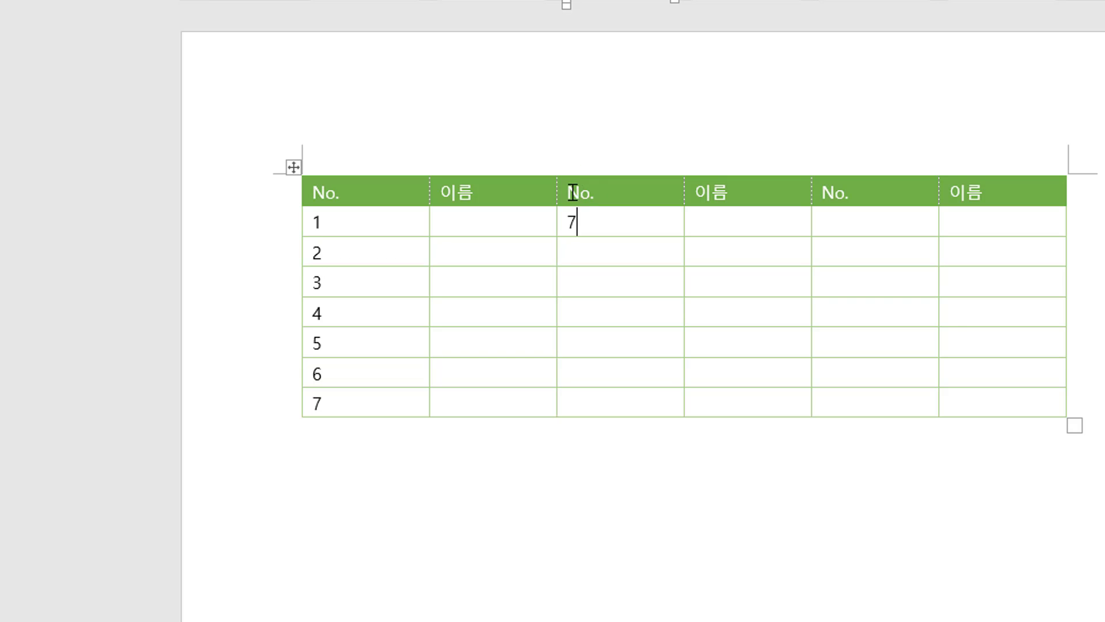
Reveal the field code again, append +1 to the formula, and update the field.
left_click(573, 222)
key("shift+F9")
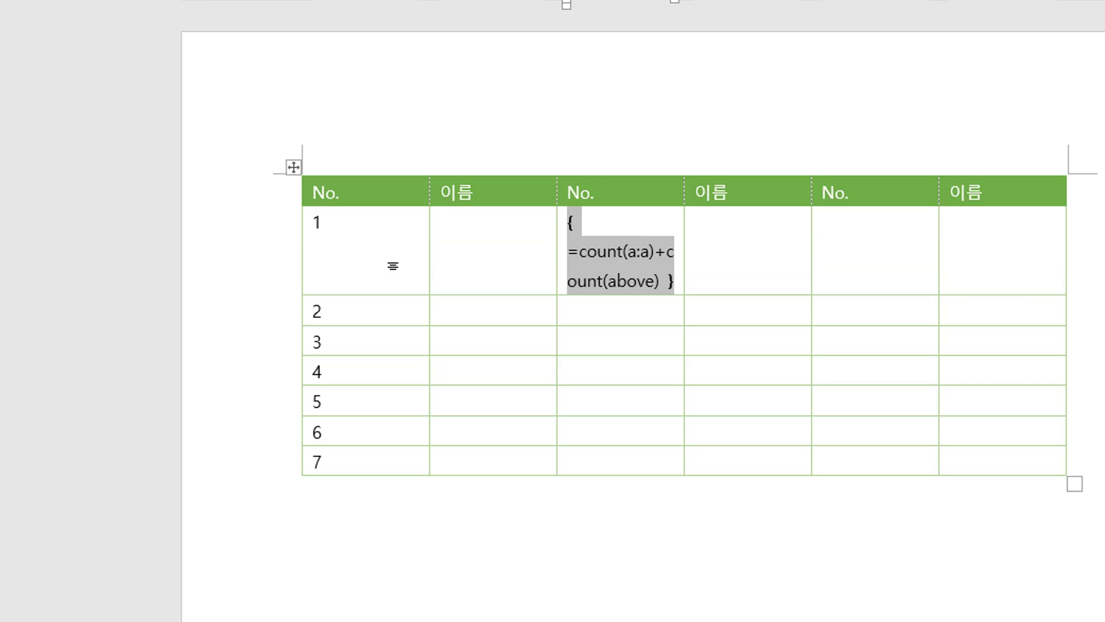
left_click(660, 282)
type("+1")
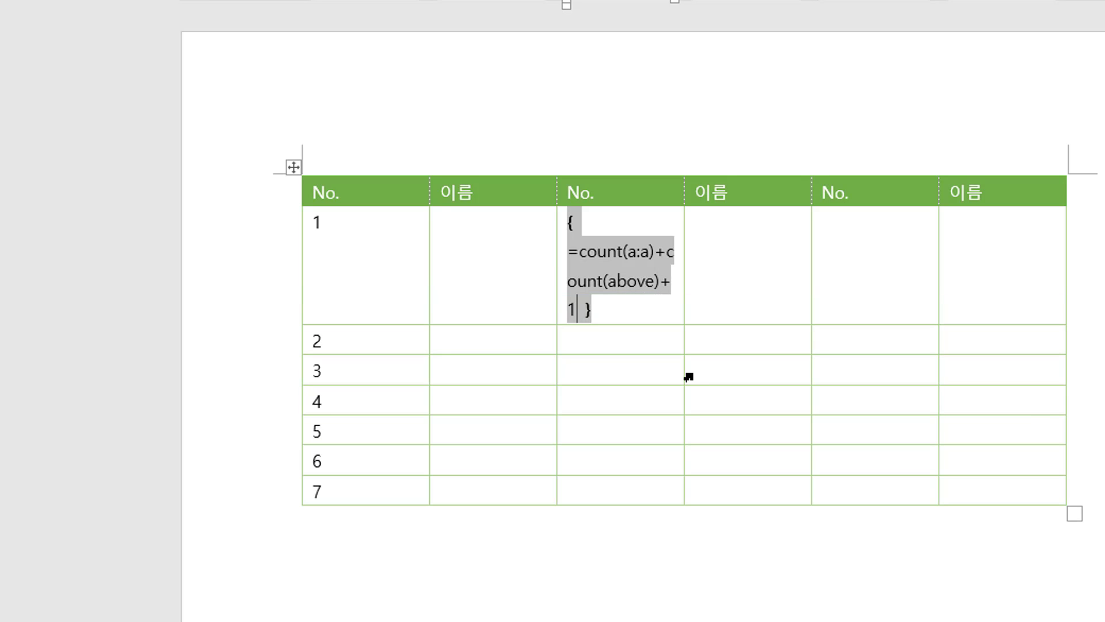
key("F9")
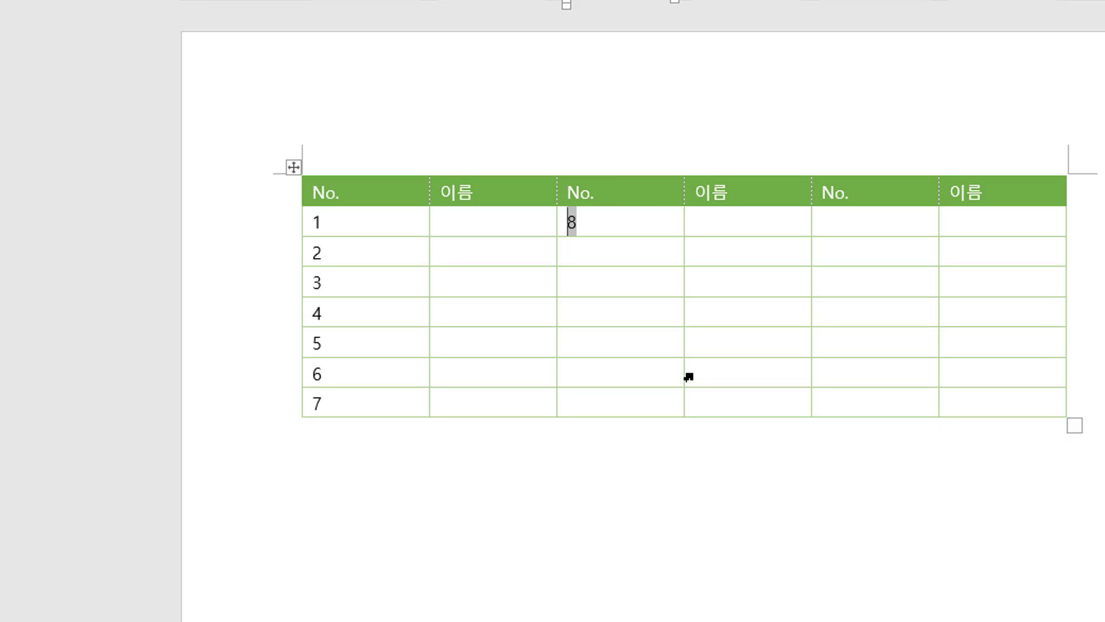
Copy the new field and paste it into the six cells below it in the second No. column.
left_click_drag(620, 223, 558, 225)
key("ctrl+c")
left_click(593, 230)
left_click(597, 256)
key("ctrl+v")
left_click(597, 274)
key("ctrl+v")
left_click(575, 313)
key("ctrl+v")
left_click(575, 341)
key("ctrl+v")
left_click(571, 373)
key("ctrl+v")
left_click(569, 397)
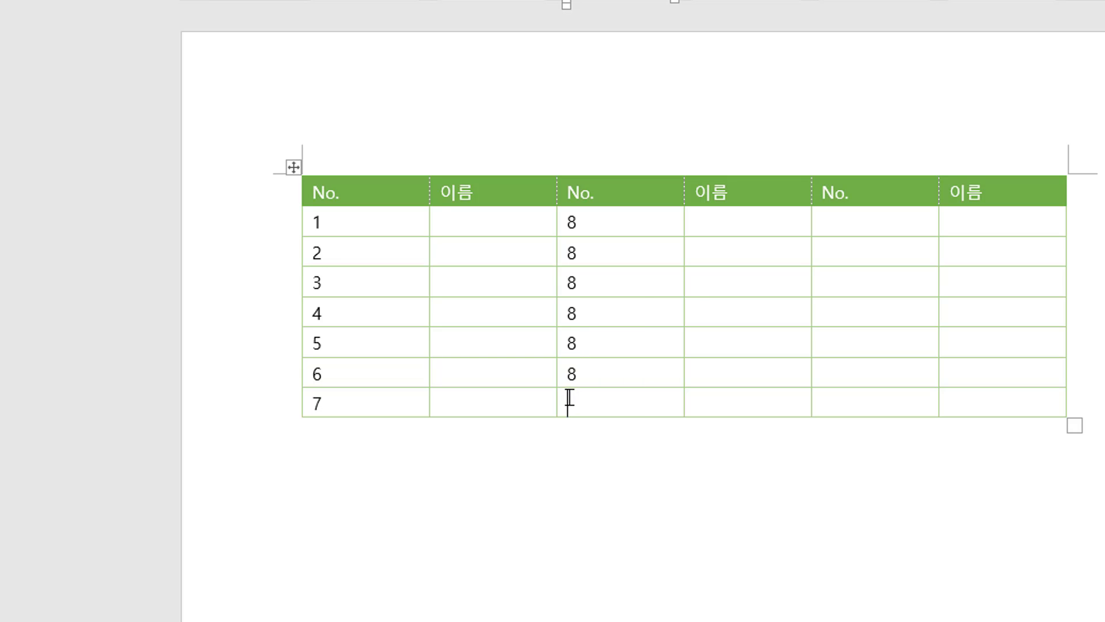
key("ctrl+v")
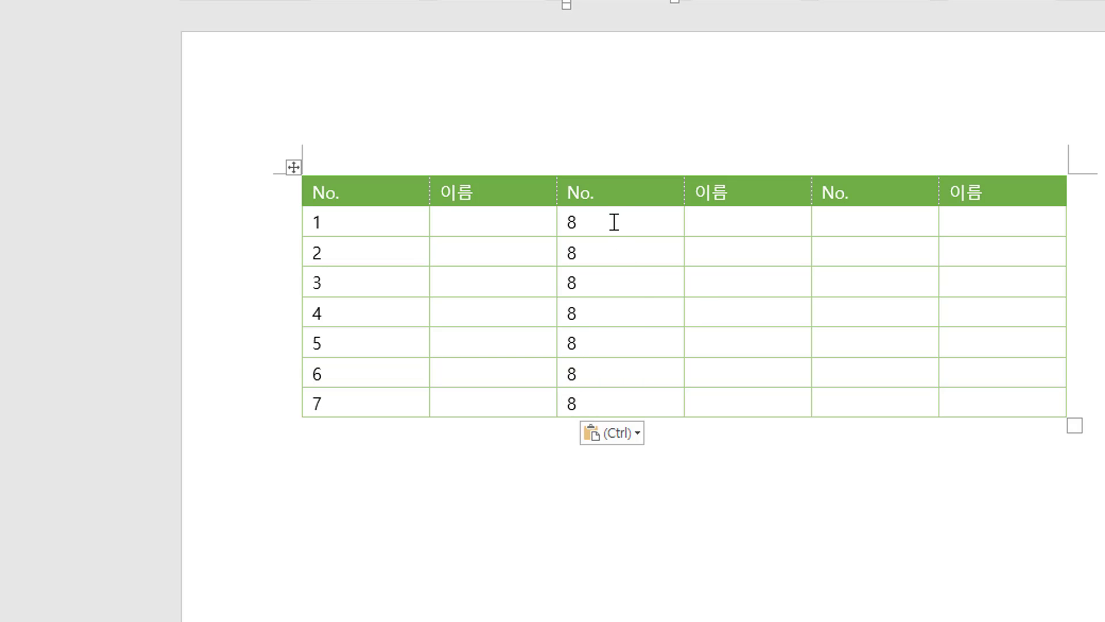
Update all the fields in the second No. column.
left_click_drag(615, 222, 624, 395)
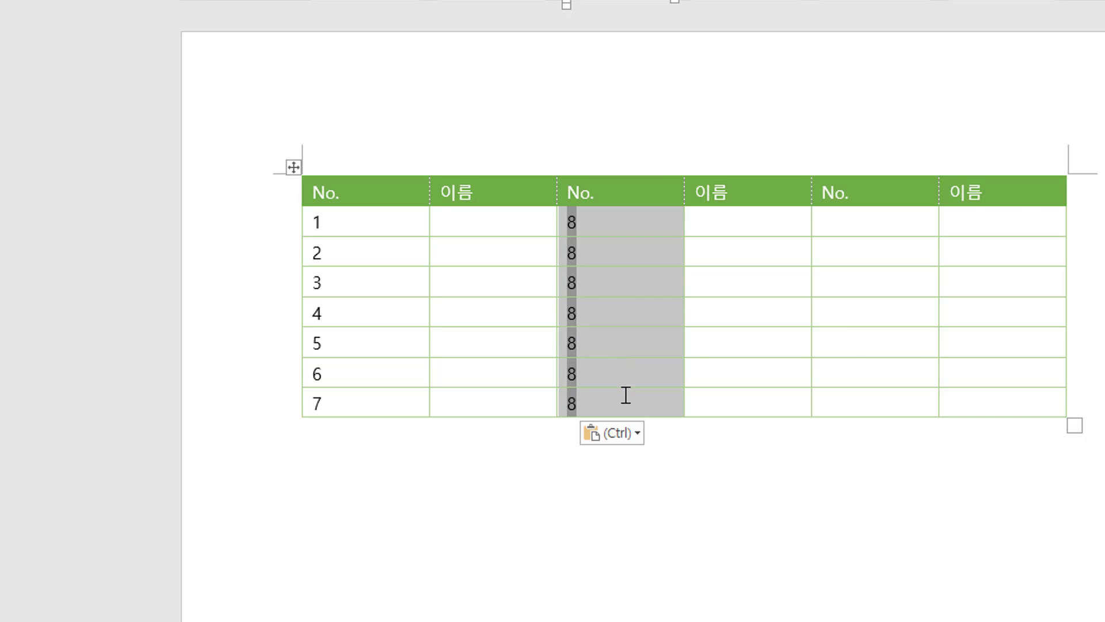
key("F9")
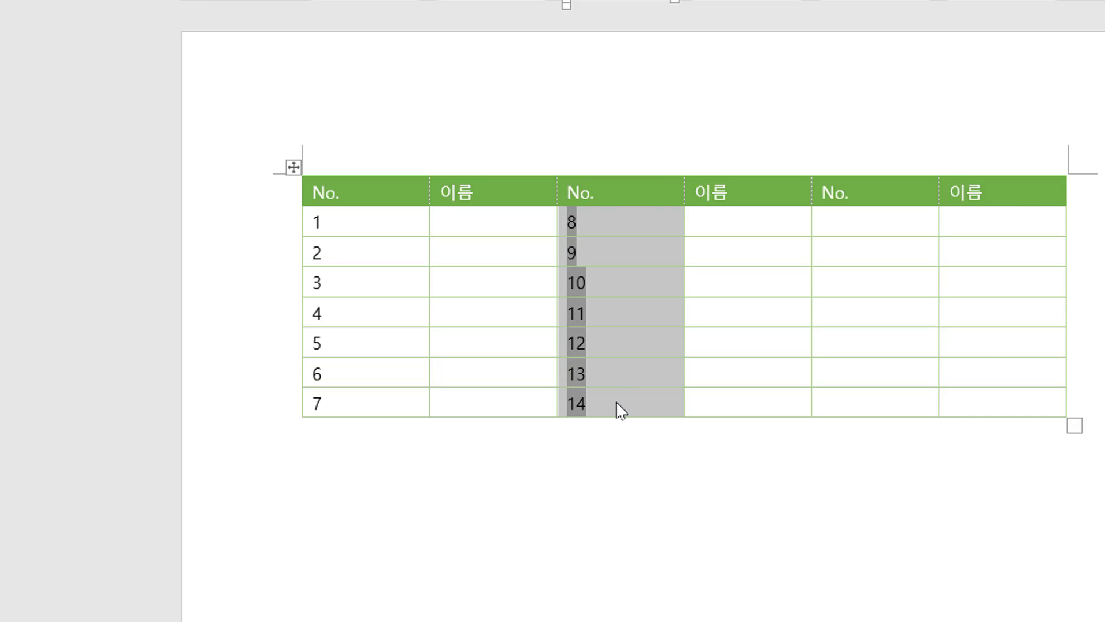
left_click(616, 407)
Insert a field in the first cell of the third No. column with formula =count(a:a)*2+count(above)+1 and update it.
left_click(882, 220)
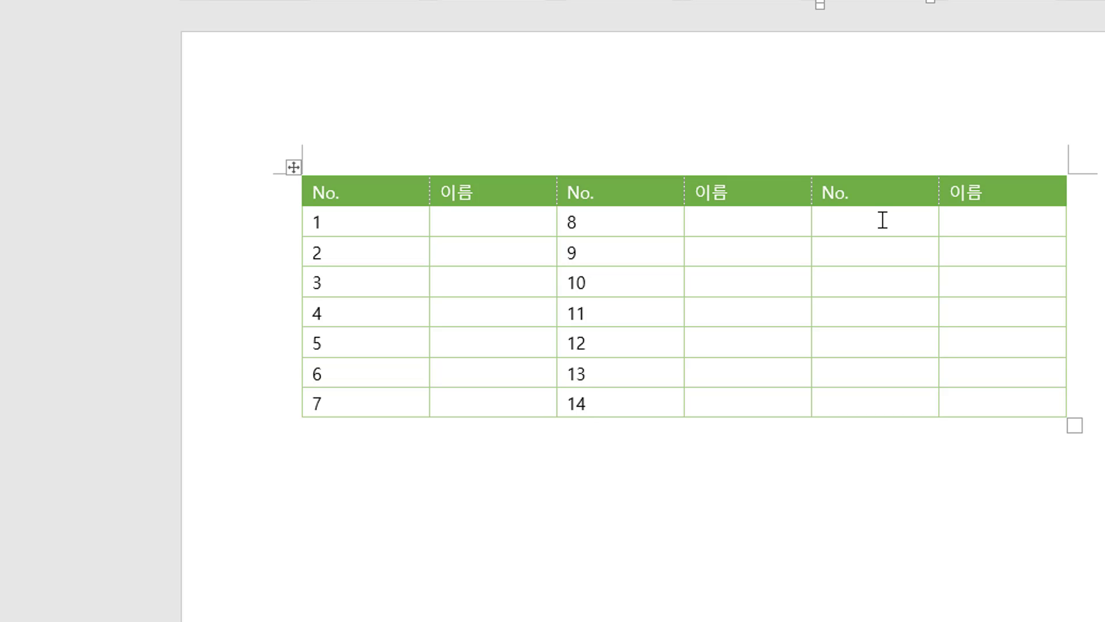
key("ctrl+F9")
type("=count")
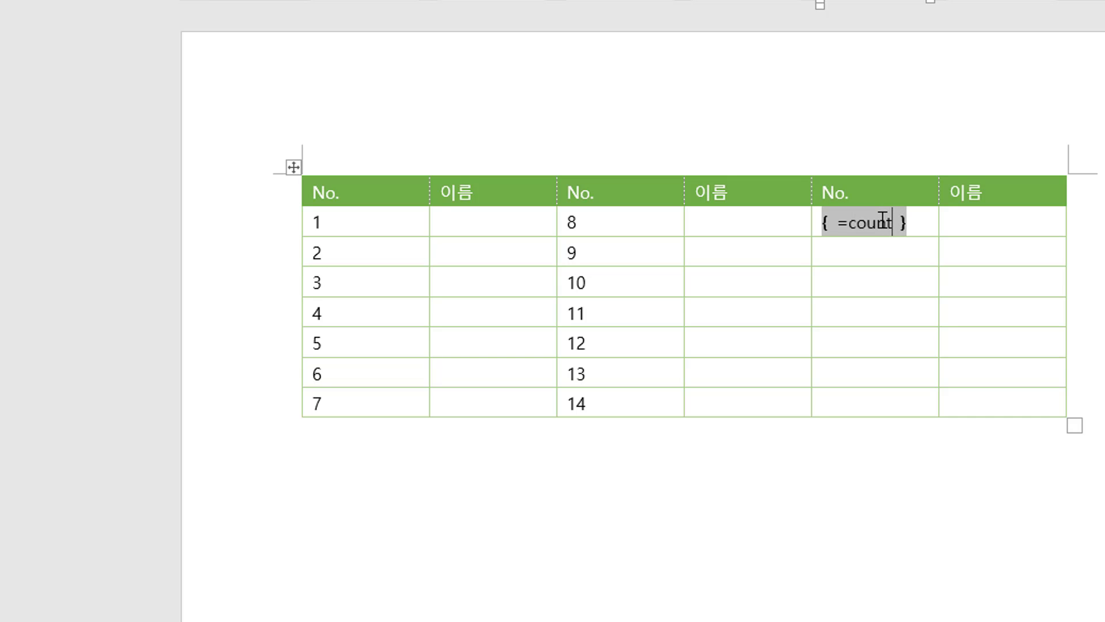
type("(")
type("a:a")
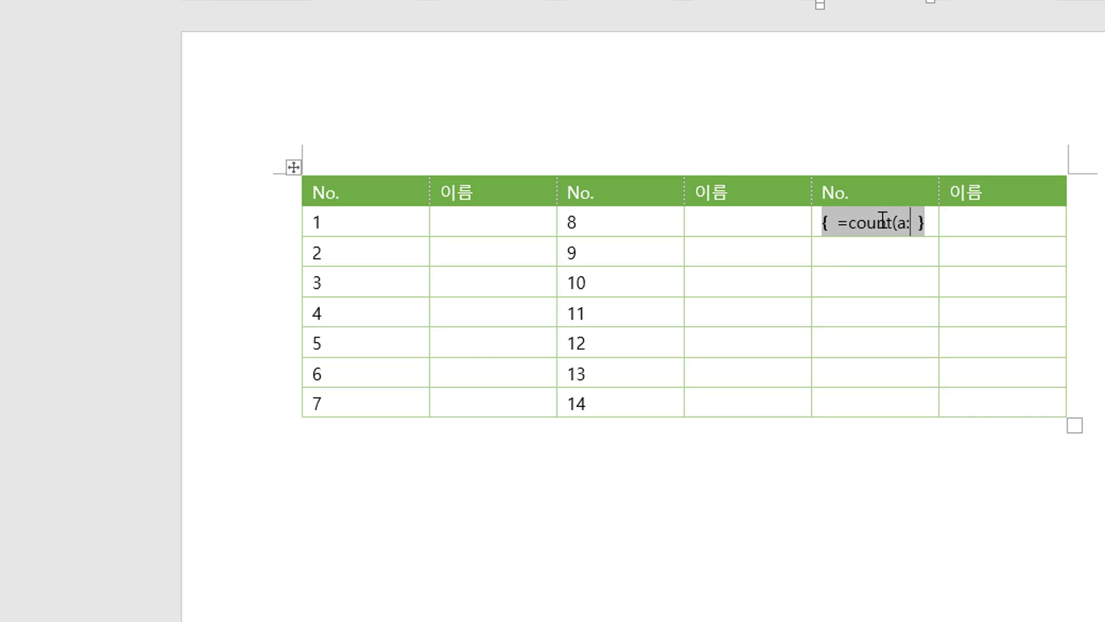
type(")")
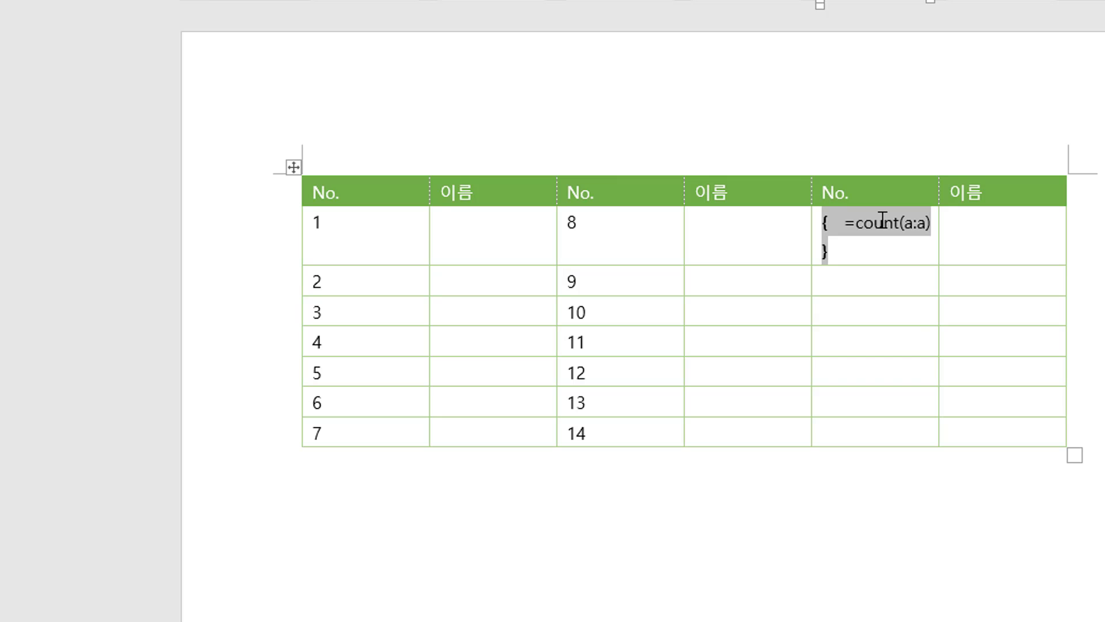
type("+")
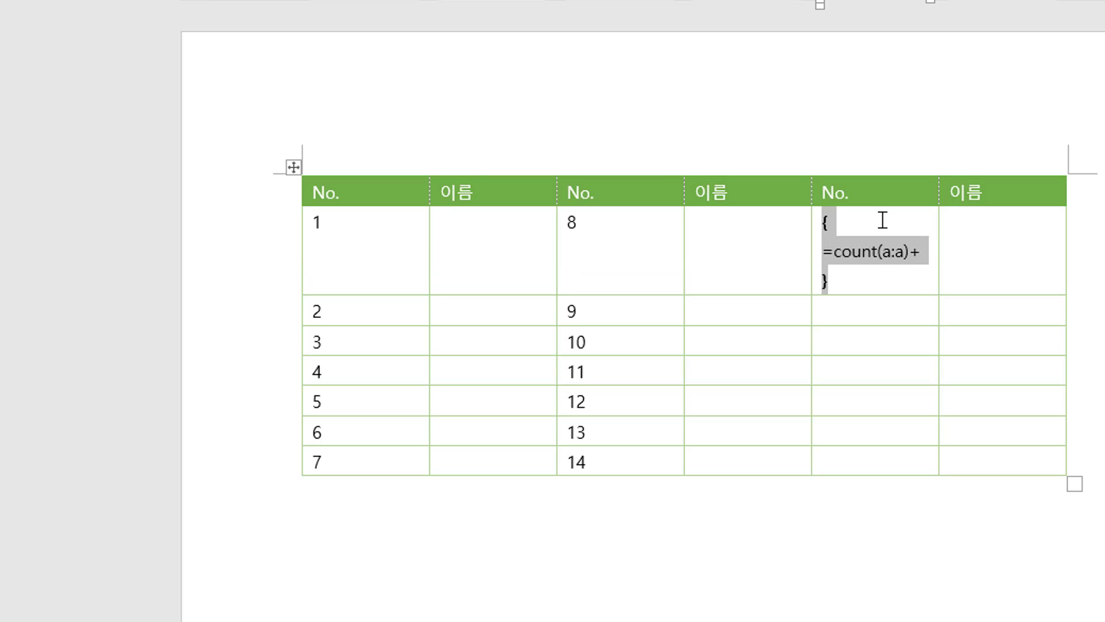
key("BackSpace")
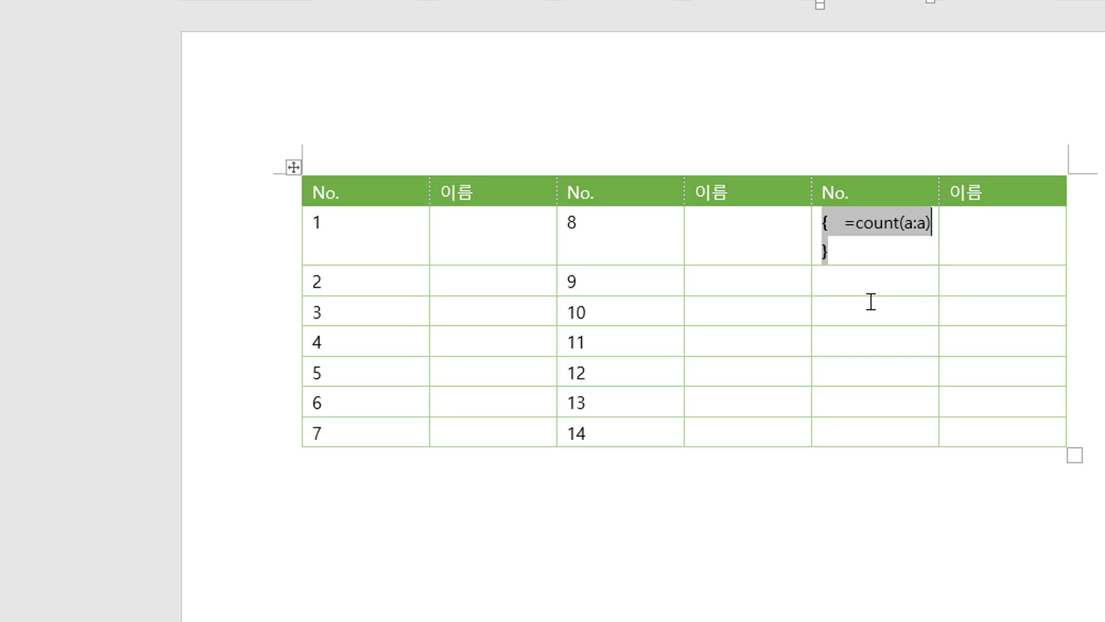
type("*2")
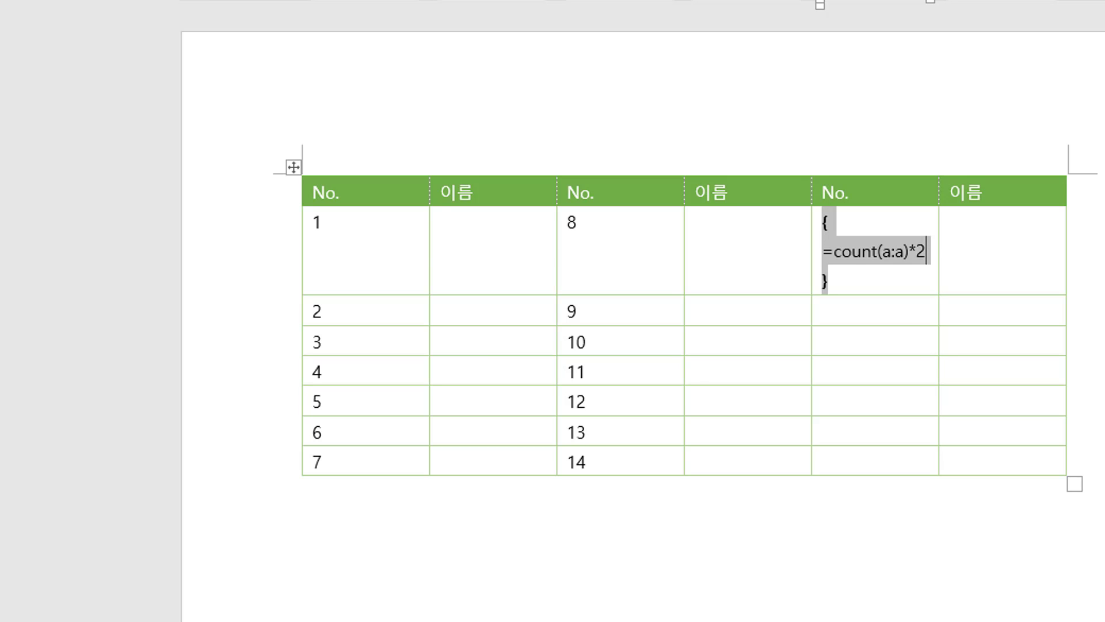
type("+cou")
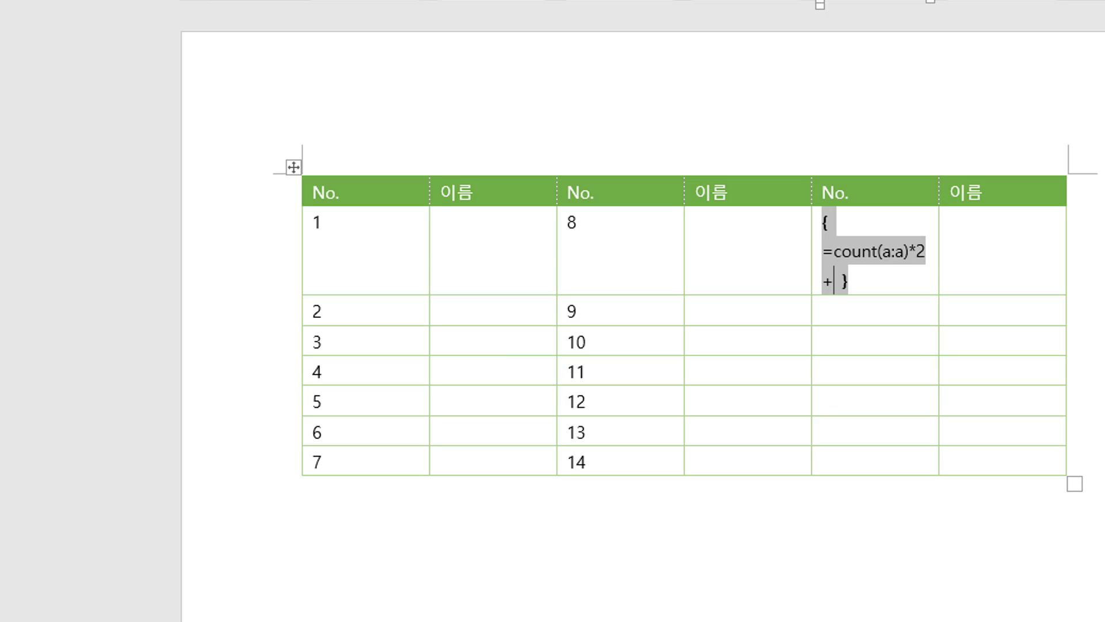
type("nt")
type("(above")
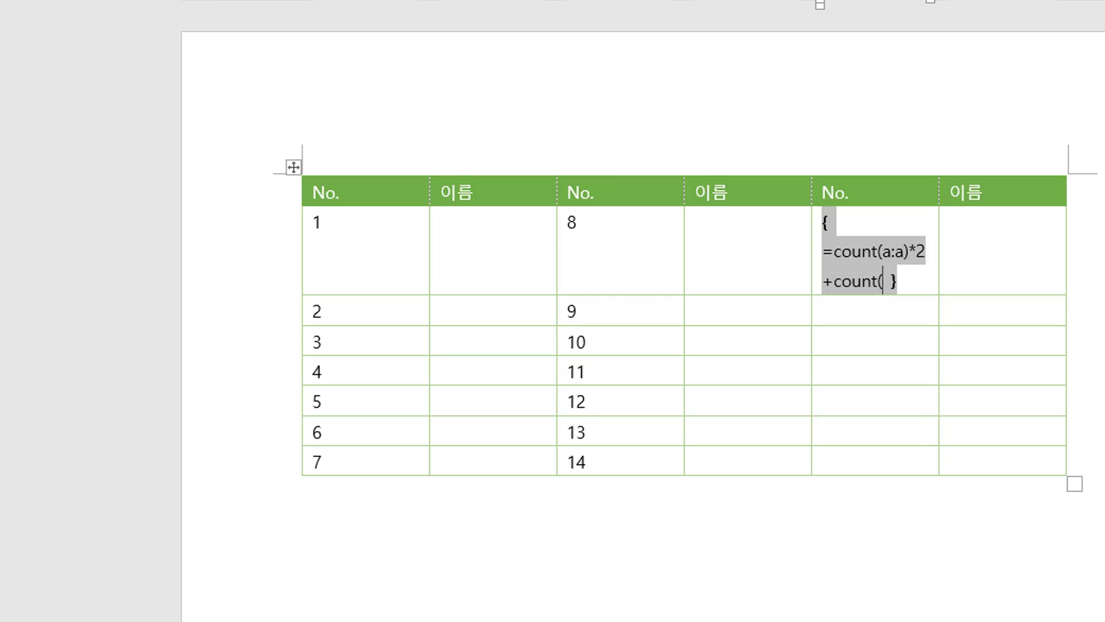
type(")")
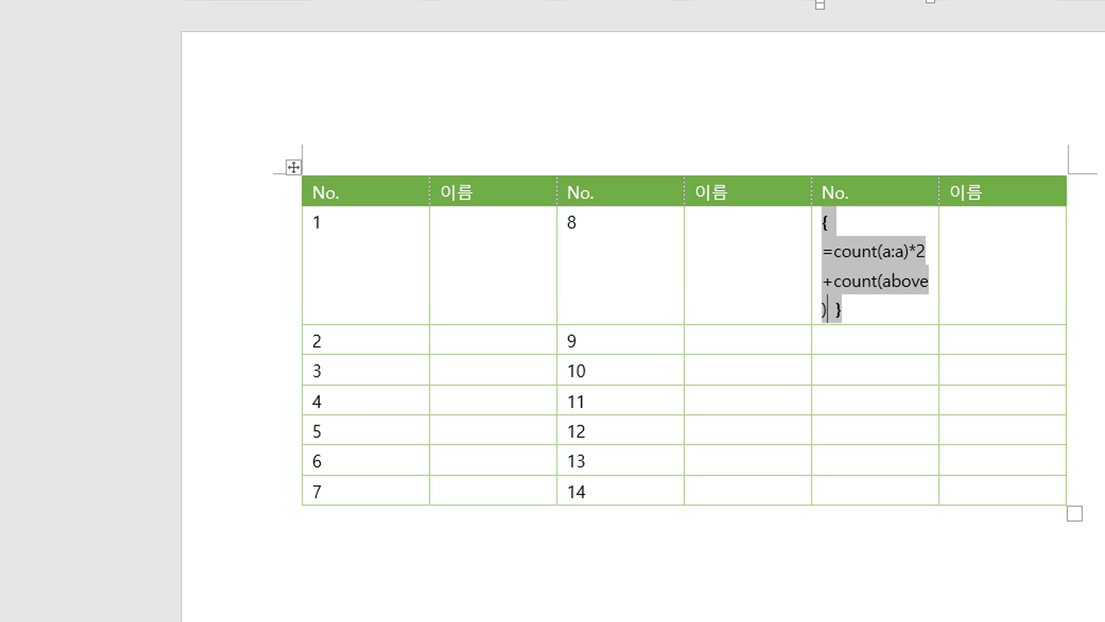
type("+1")
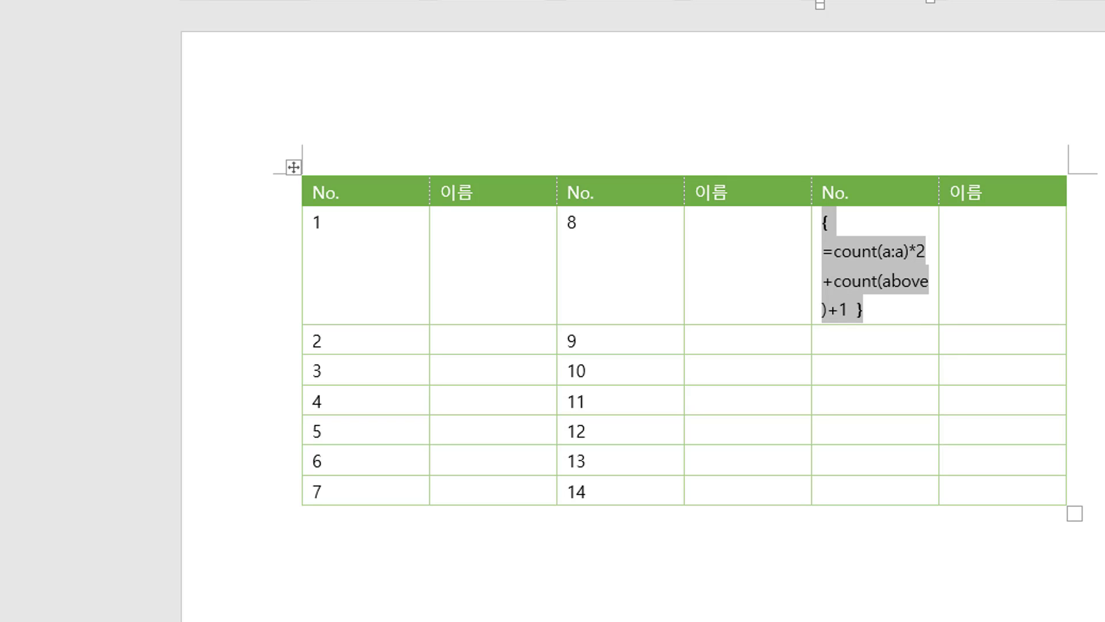
key("F9")
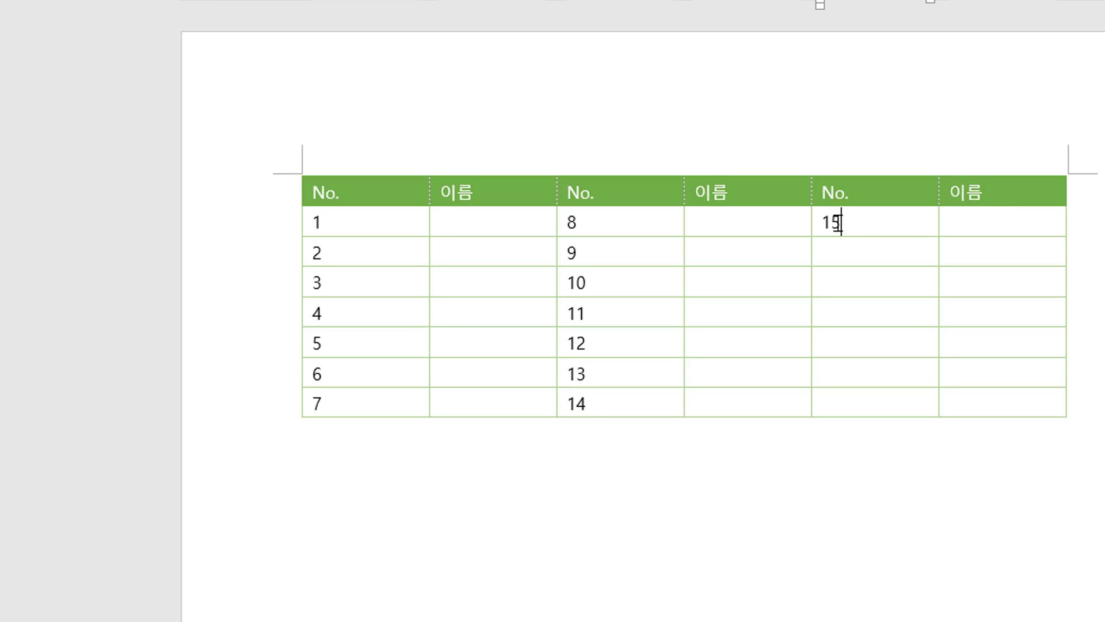
Copy the new field and paste it into the six cells below it in the third No. column.
left_click_drag(840, 222, 814, 221)
key("ctrl+c")
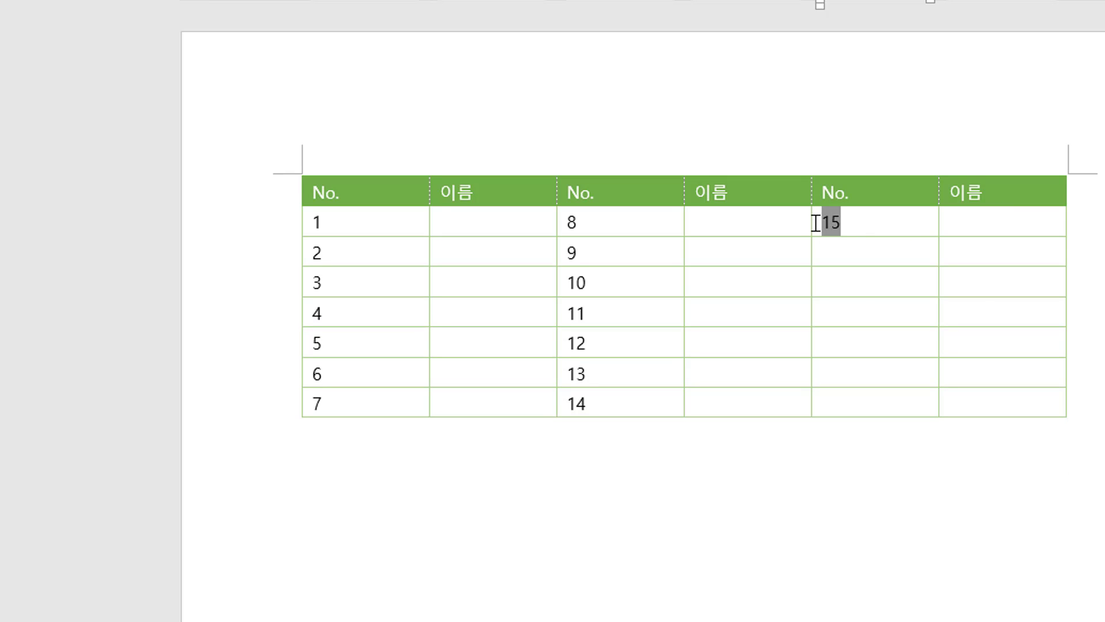
left_click(838, 389)
left_click(844, 246)
key("ctrl+v")
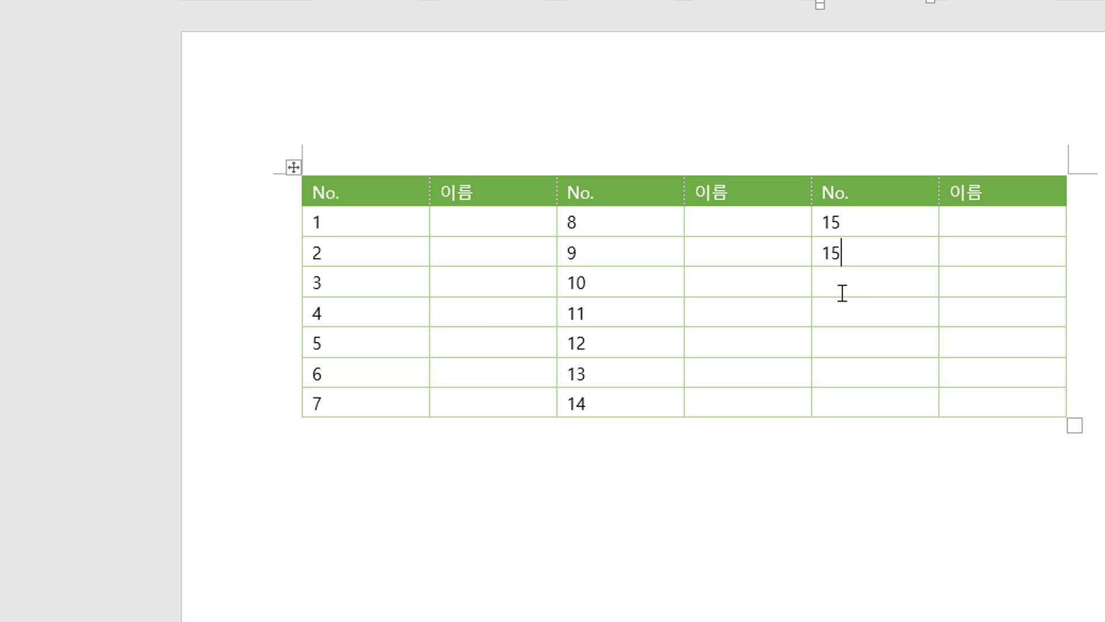
left_click(841, 292)
key("ctrl+v")
left_click(839, 313)
key("ctrl+v")
left_click(831, 340)
key("ctrl+v")
left_click(828, 376)
key("ctrl+v")
left_click(827, 395)
key("ctrl+v")
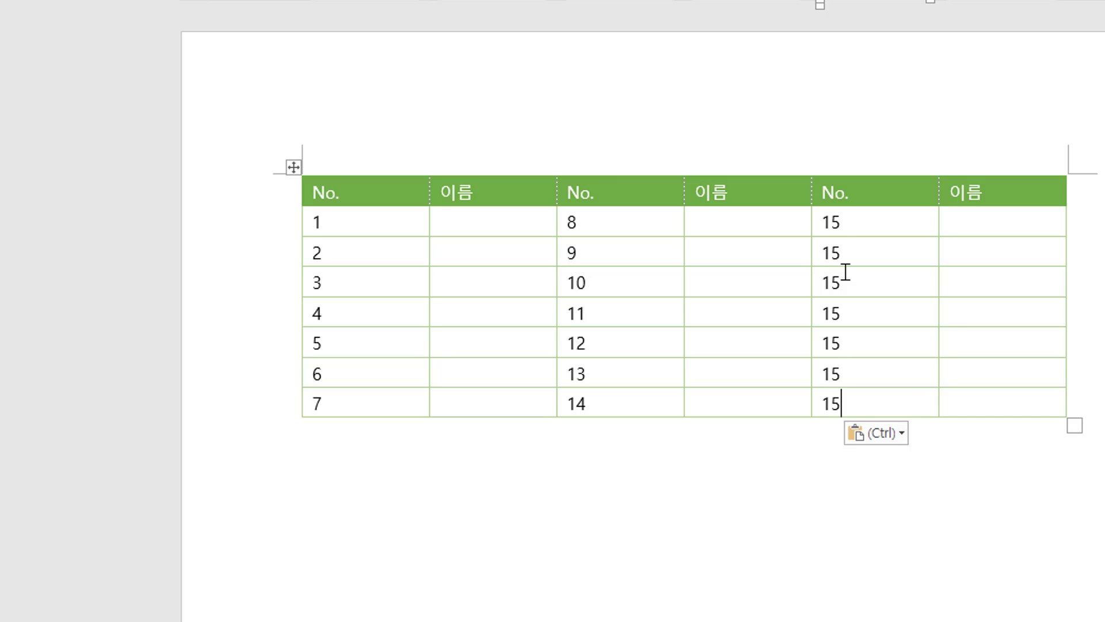
Update all the fields in the third No. column.
left_click_drag(842, 228, 854, 391)
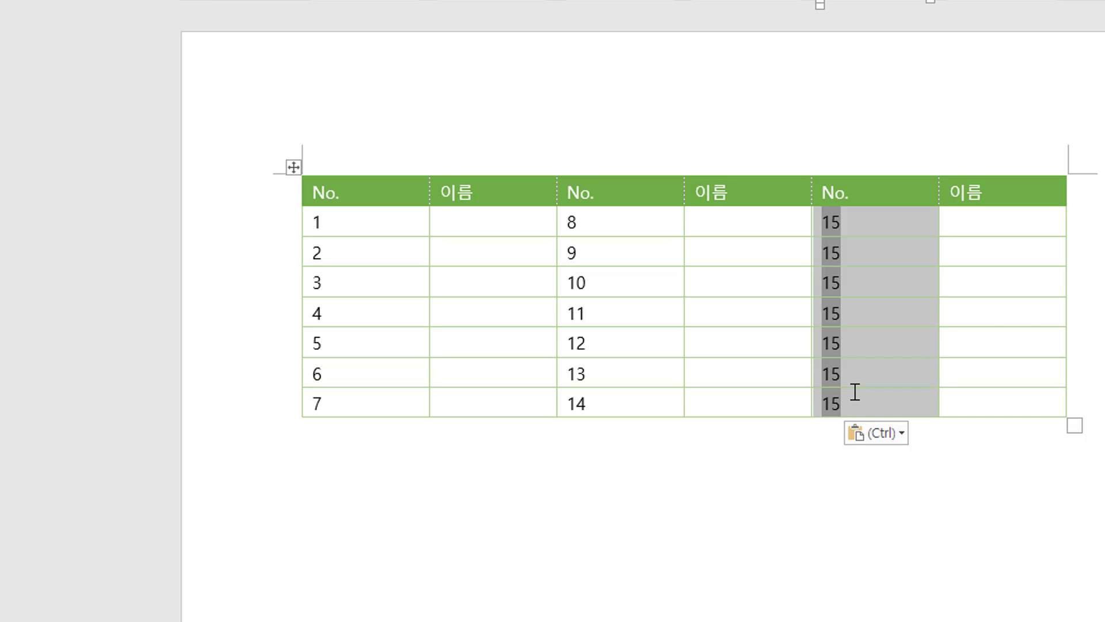
key("F9")
left_click(902, 533)
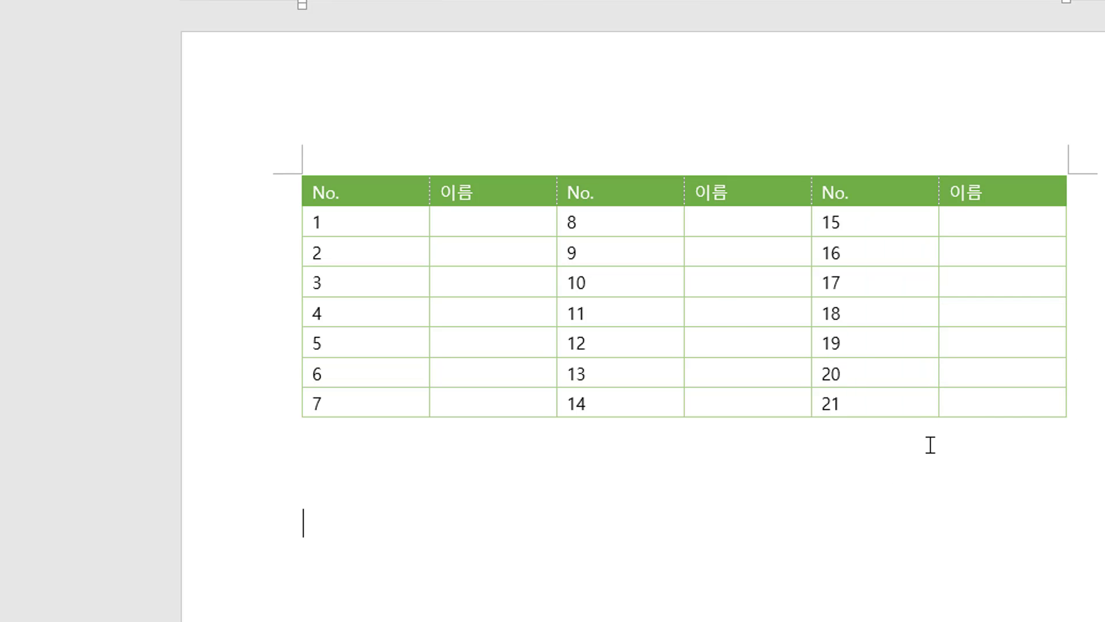
Add a new row at the end of the table and paste the last row's number fields into it.
left_click(990, 399)
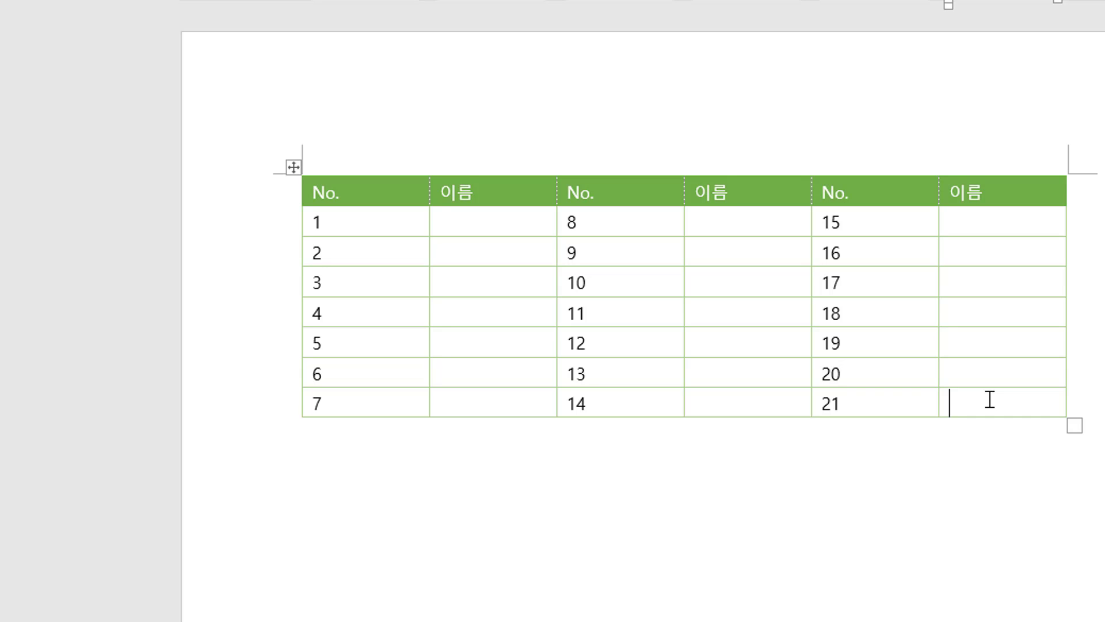
key("Tab")
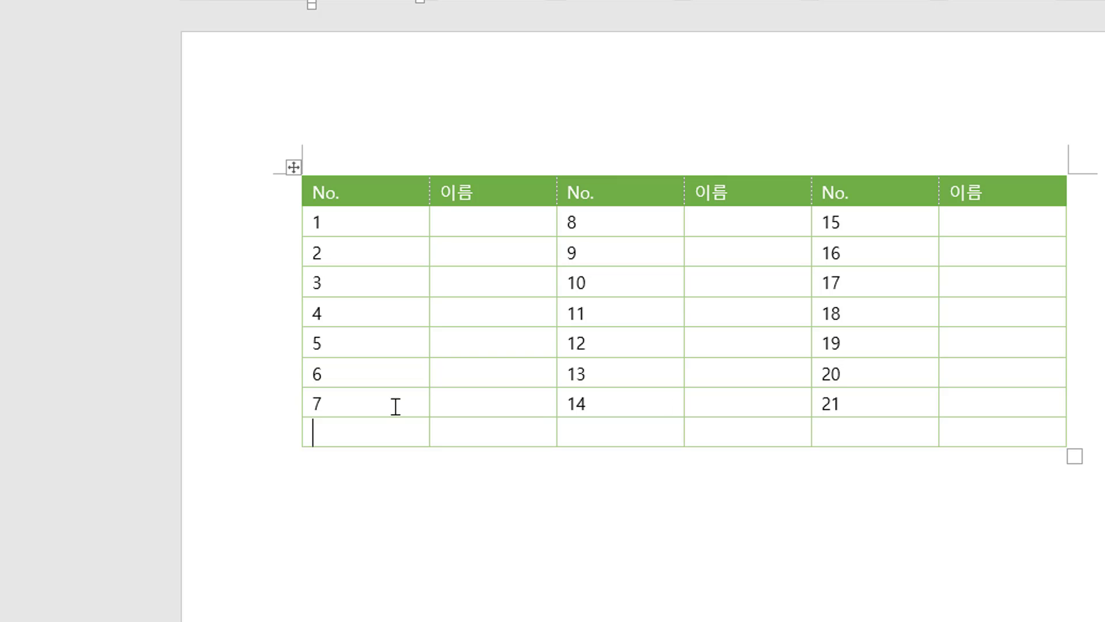
left_click_drag(425, 402, 858, 397)
key("ctrl+c")
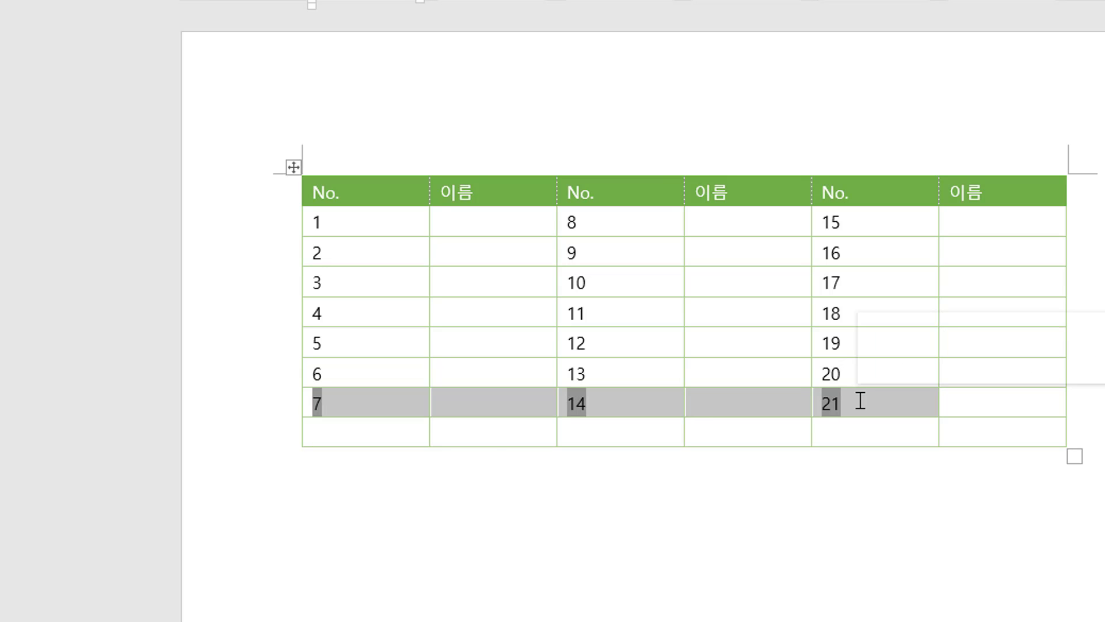
left_click(363, 439)
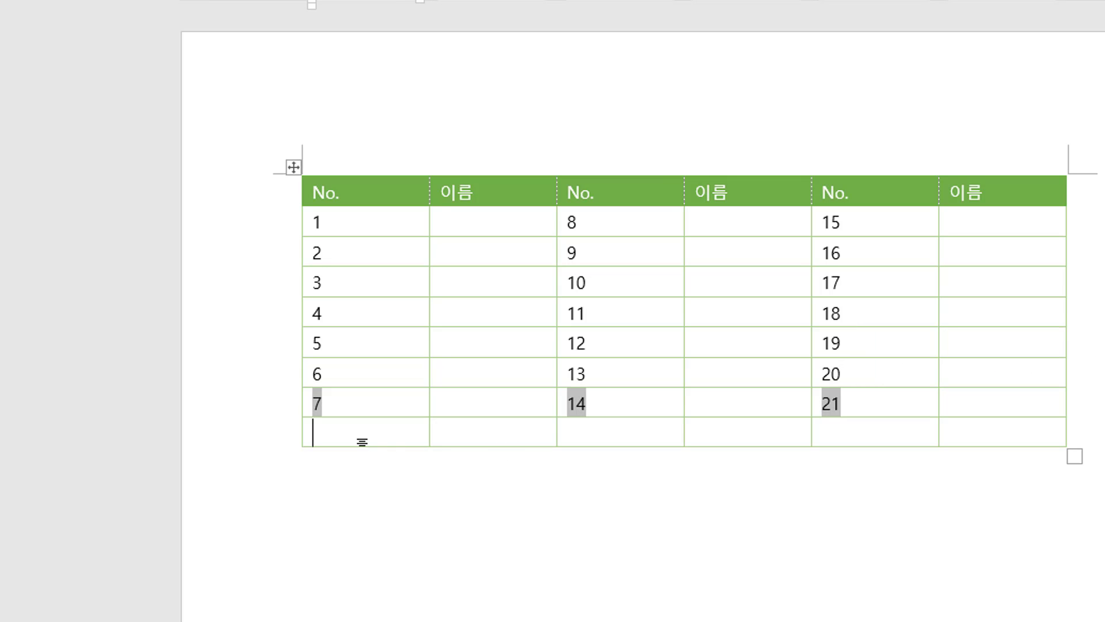
key("ctrl+v")
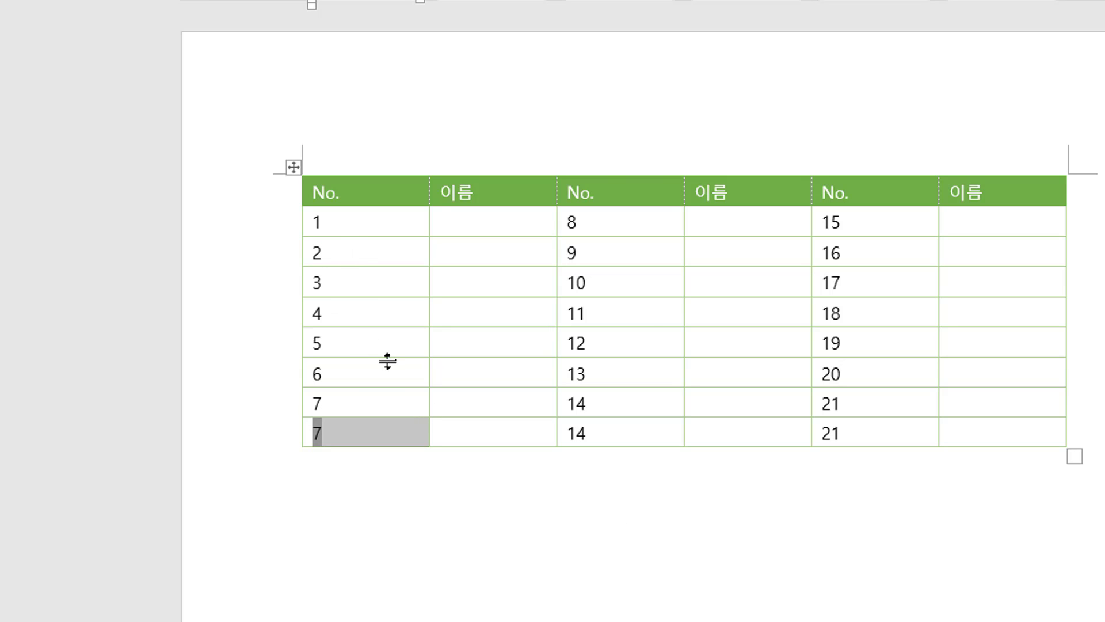
Select the whole document and update all fields so the numbering recalculates.
key("ctrl+a")
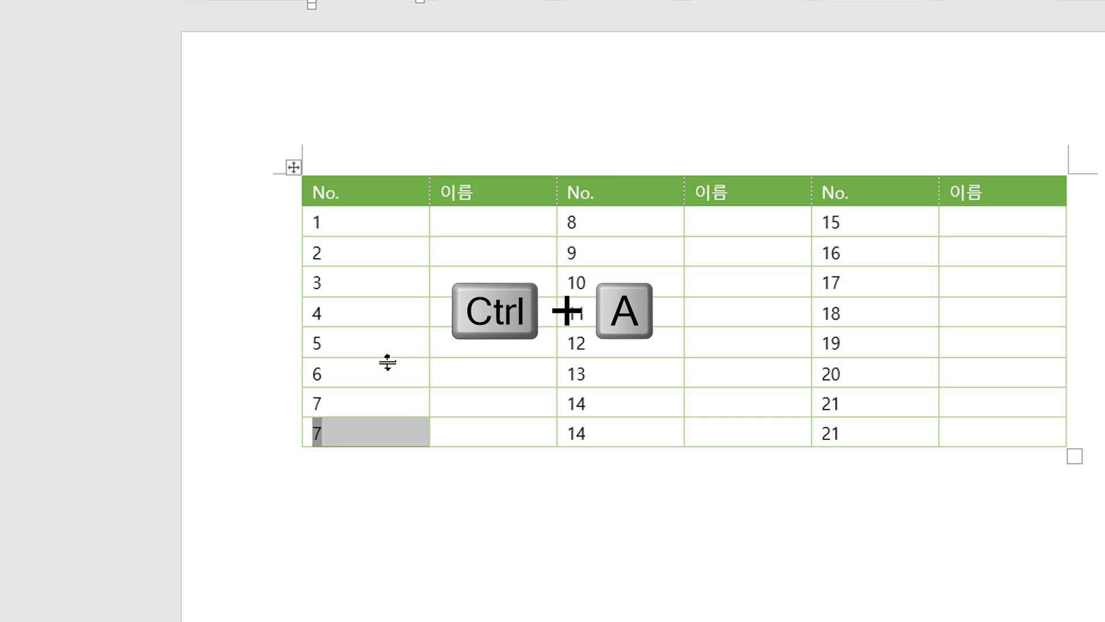
key("ctrl+a")
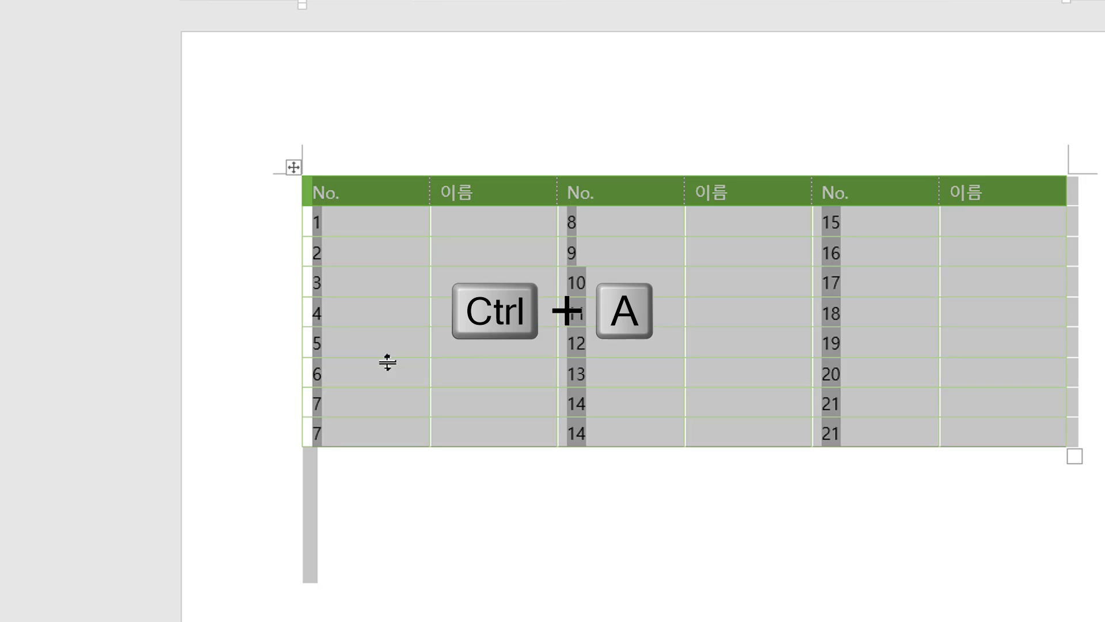
left_click(507, 569)
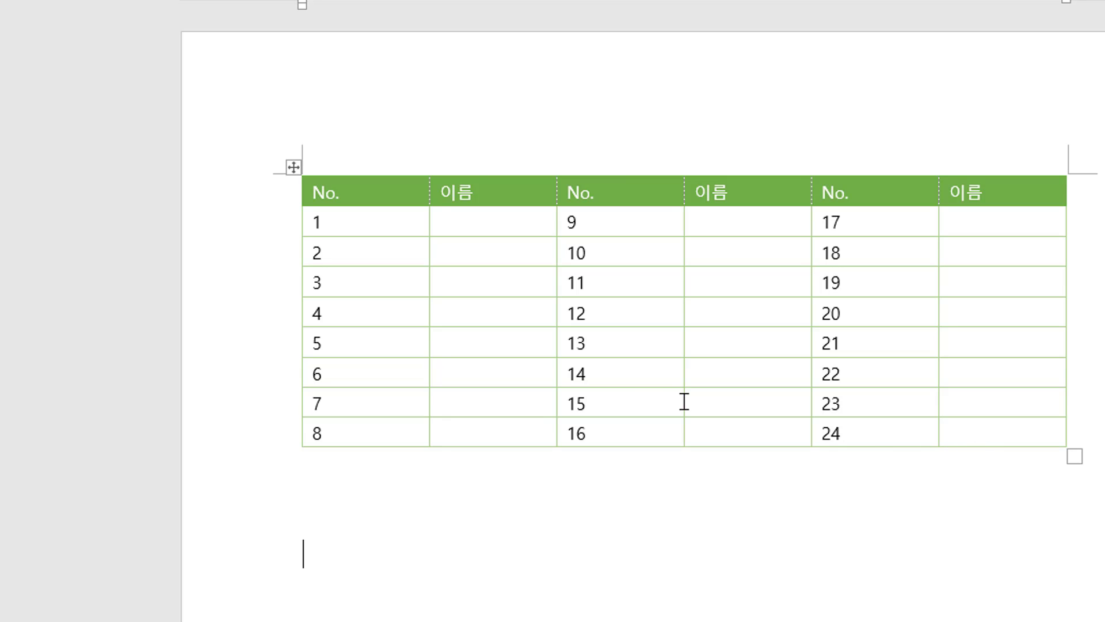
Copy the table's last three rows and paste them below the table to add three more rows.
left_click_drag(364, 369, 1007, 430)
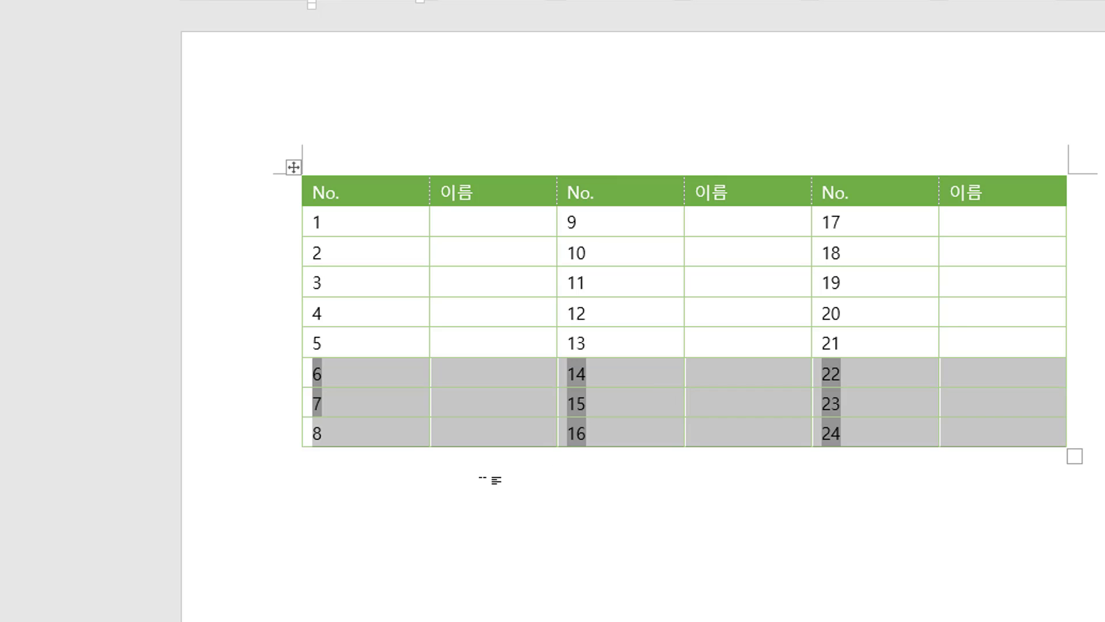
left_click(414, 495)
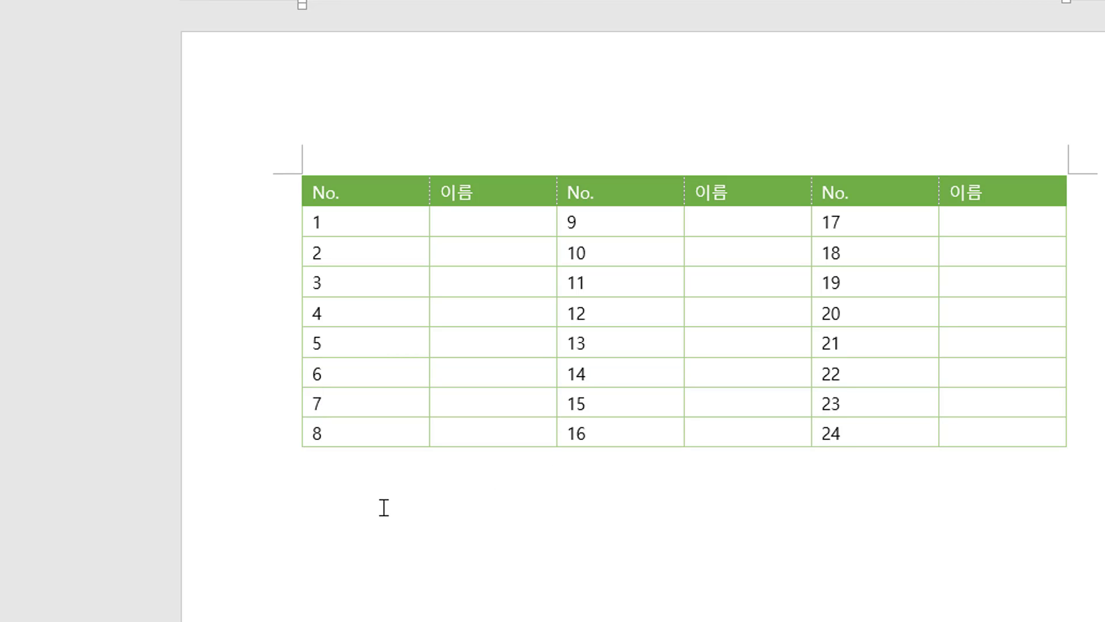
key("ctrl+v")
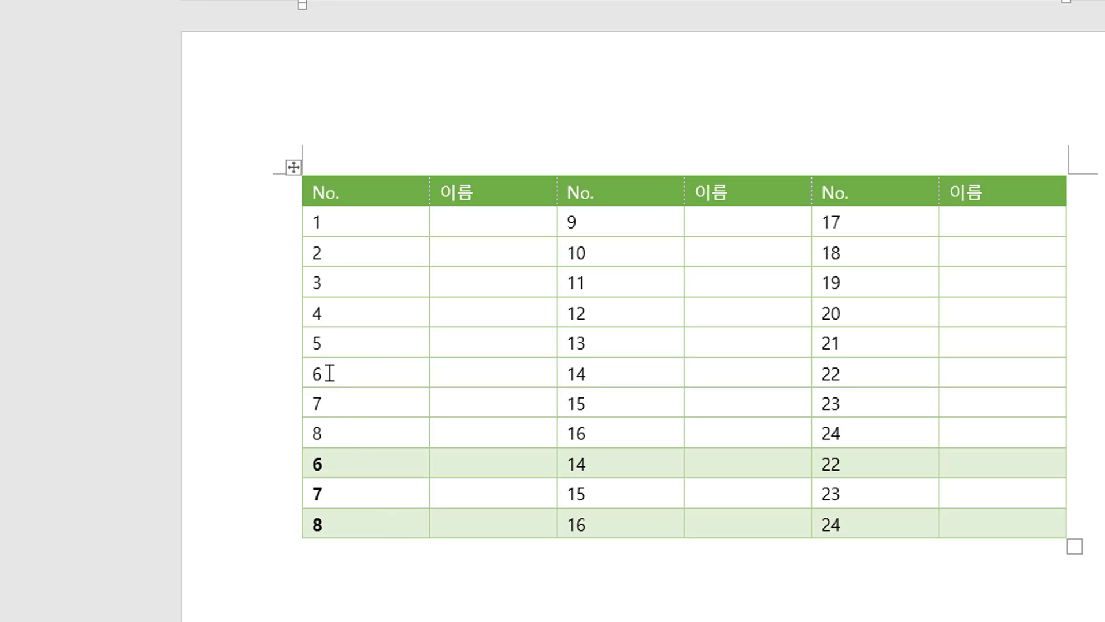
Select the six lowest rows and update their number fields.
left_click_drag(330, 373, 957, 521)
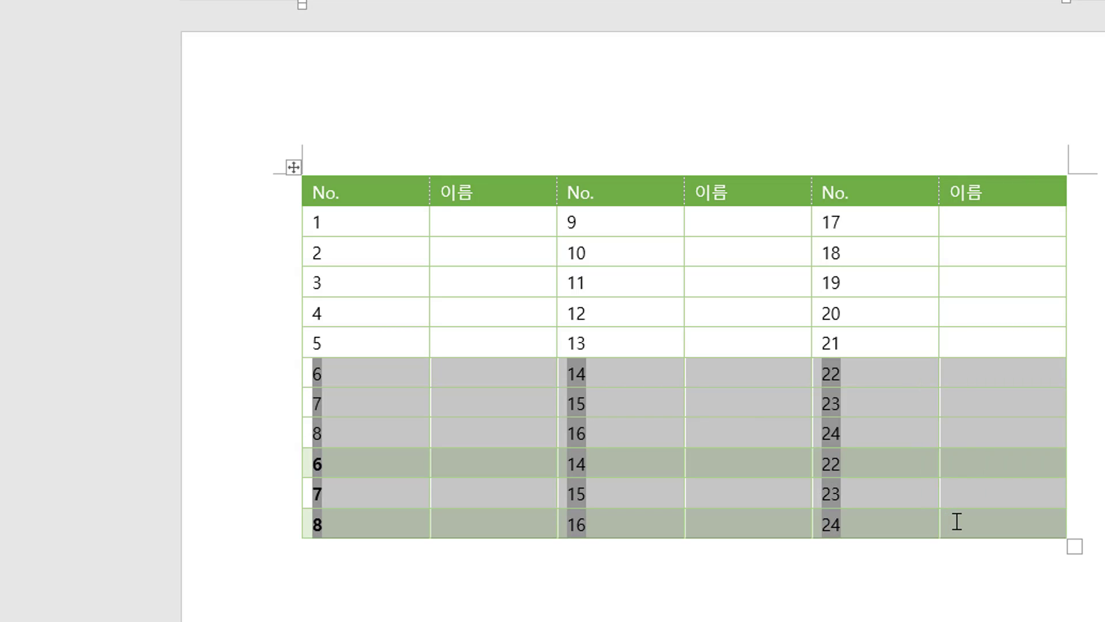
key("F9")
left_click(604, 574)
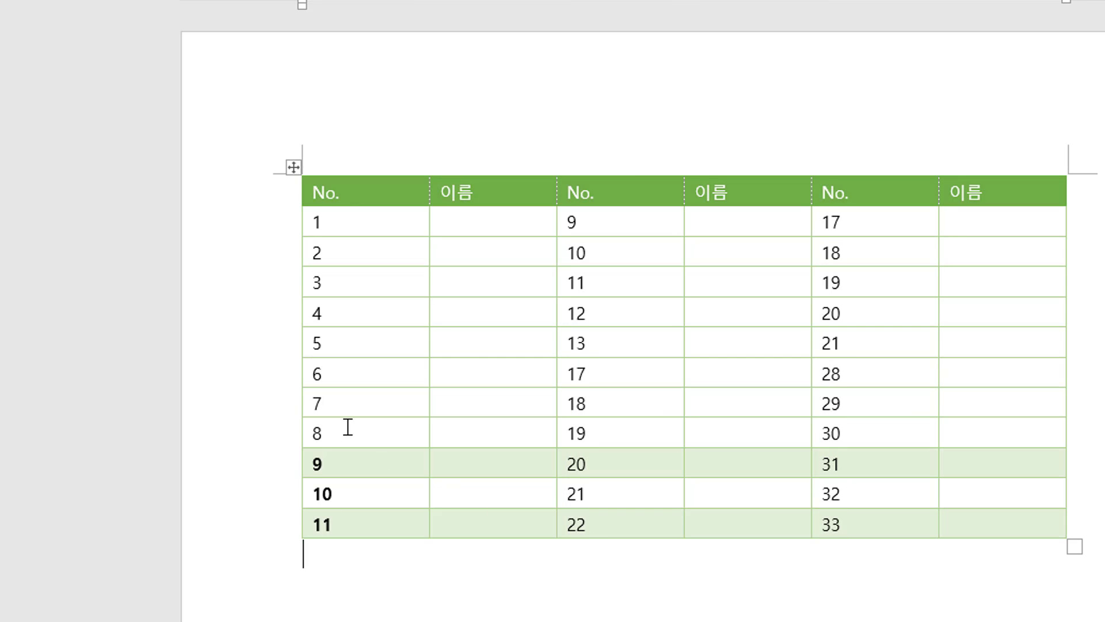
Remove bold from the first column's numbers 9 to 11, then undo that change.
left_click_drag(334, 458, 353, 521)
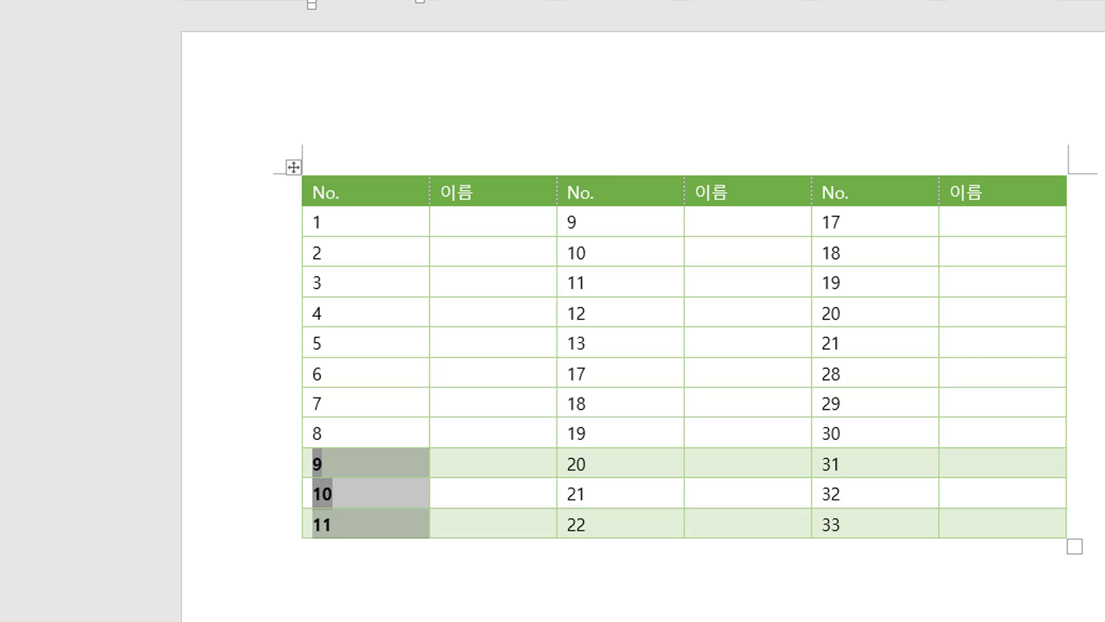
key("ctrl+b")
left_click(472, 426)
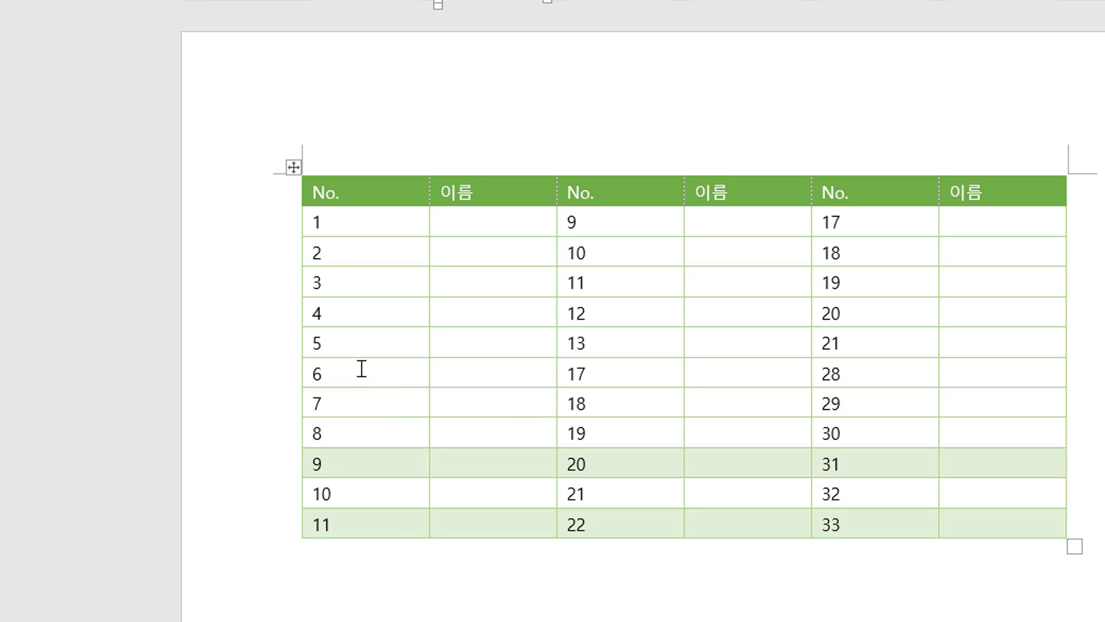
left_click(293, 167)
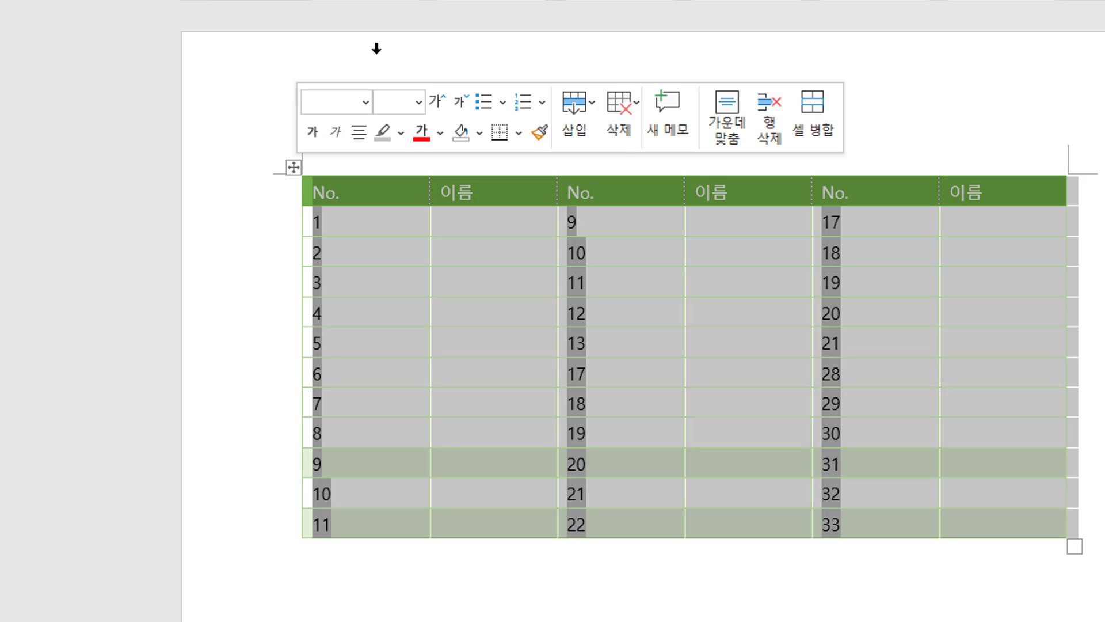
key("ctrl+z")
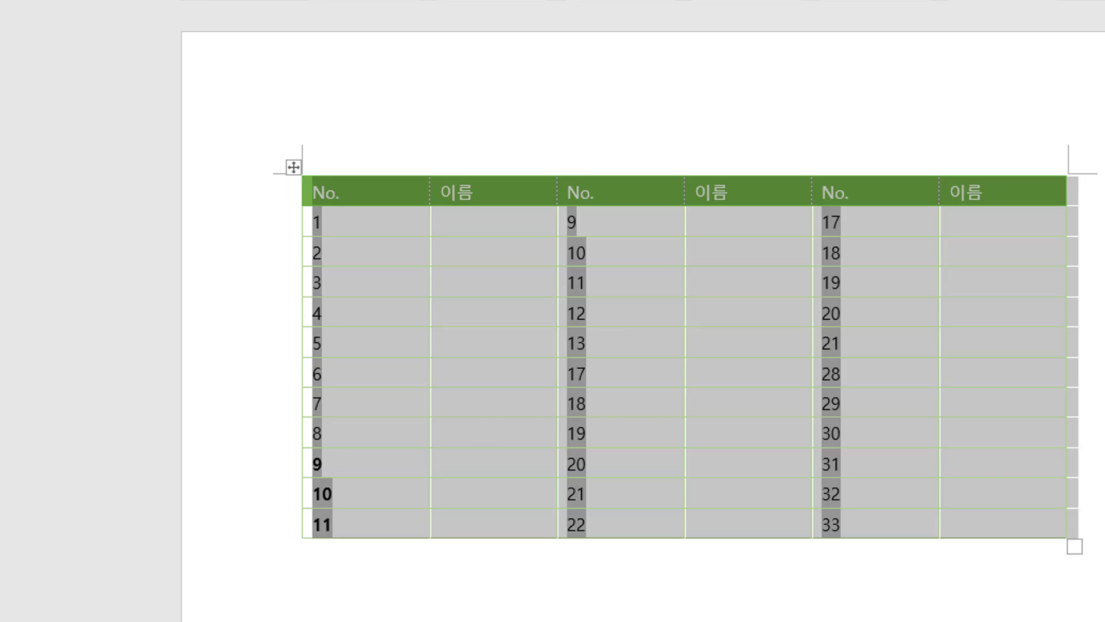
left_click(683, 1)
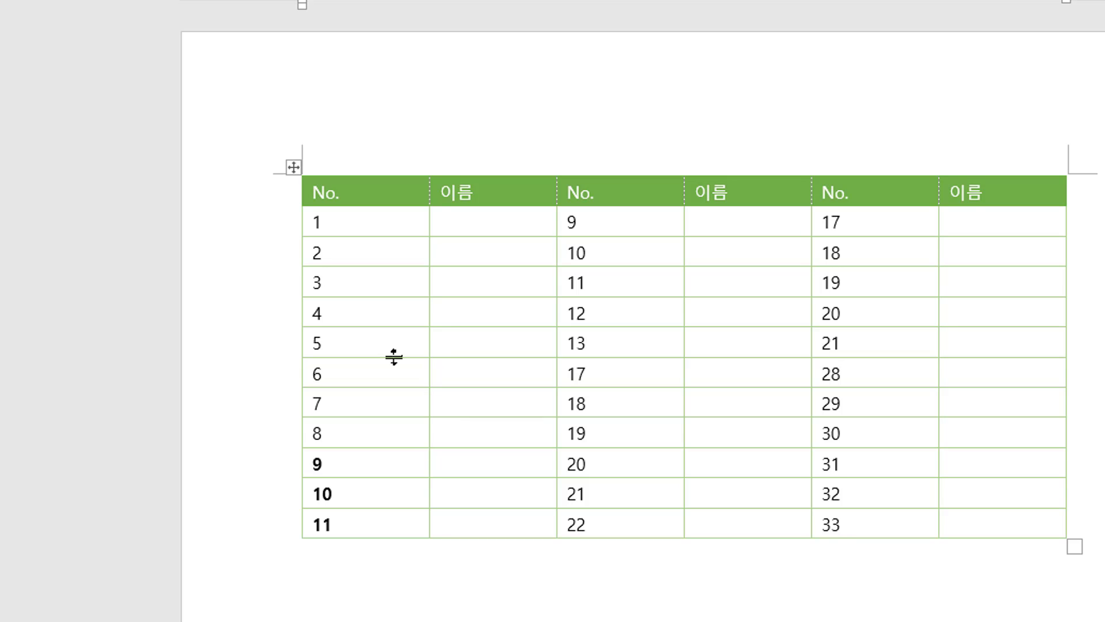
Delete the entire rows numbered 4 and 5 from the table.
left_click_drag(362, 317, 999, 338)
right_click(876, 323)
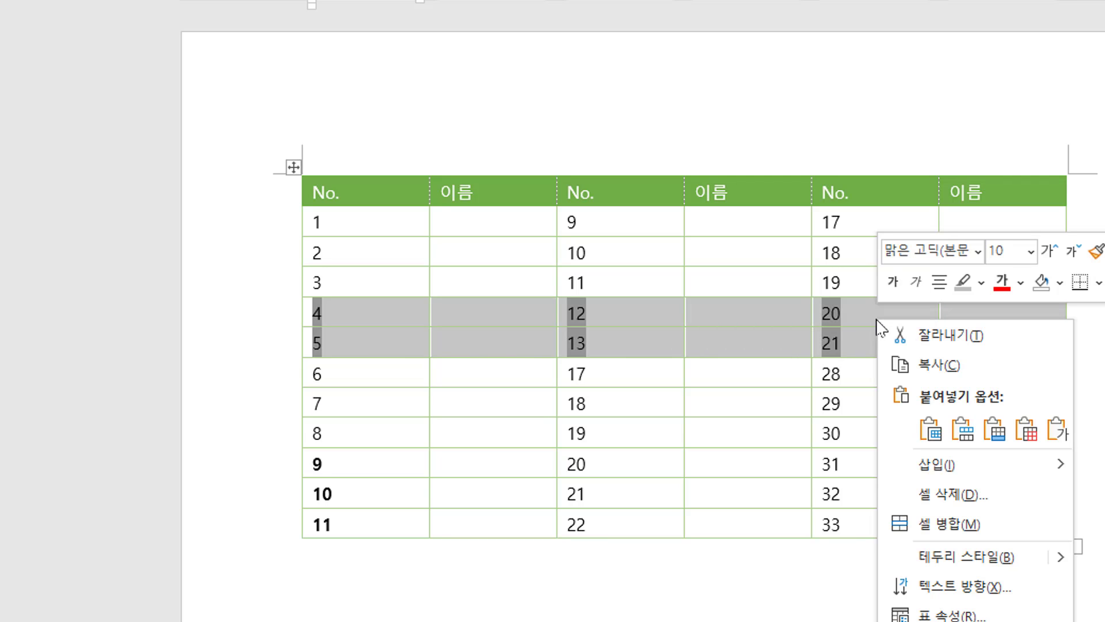
key("Escape")
key("BackSpace")
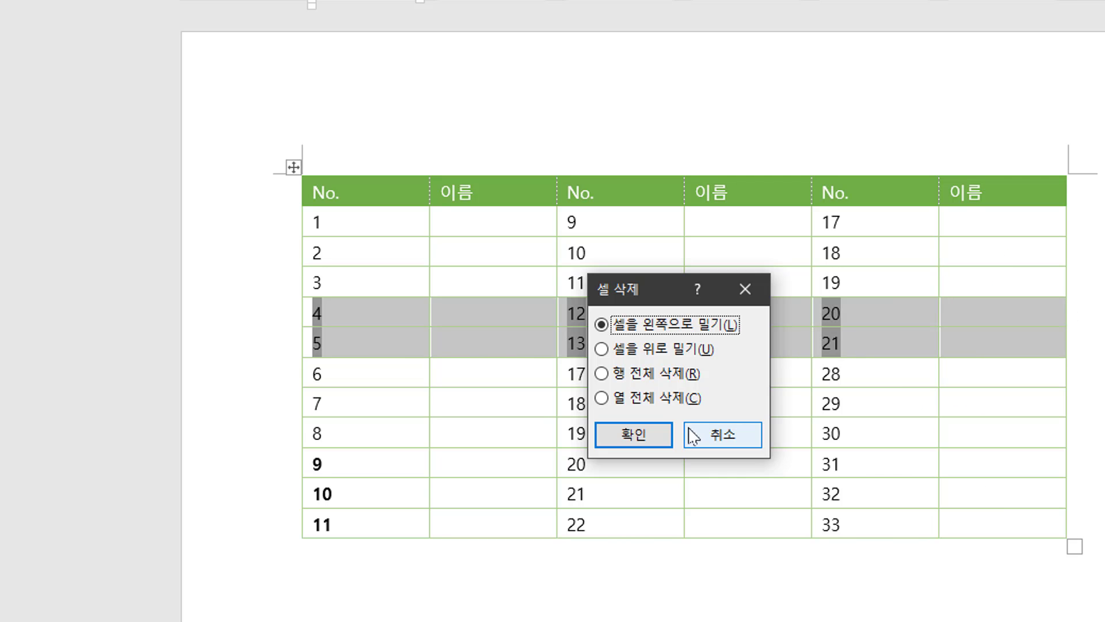
left_click(643, 375)
left_click(647, 438)
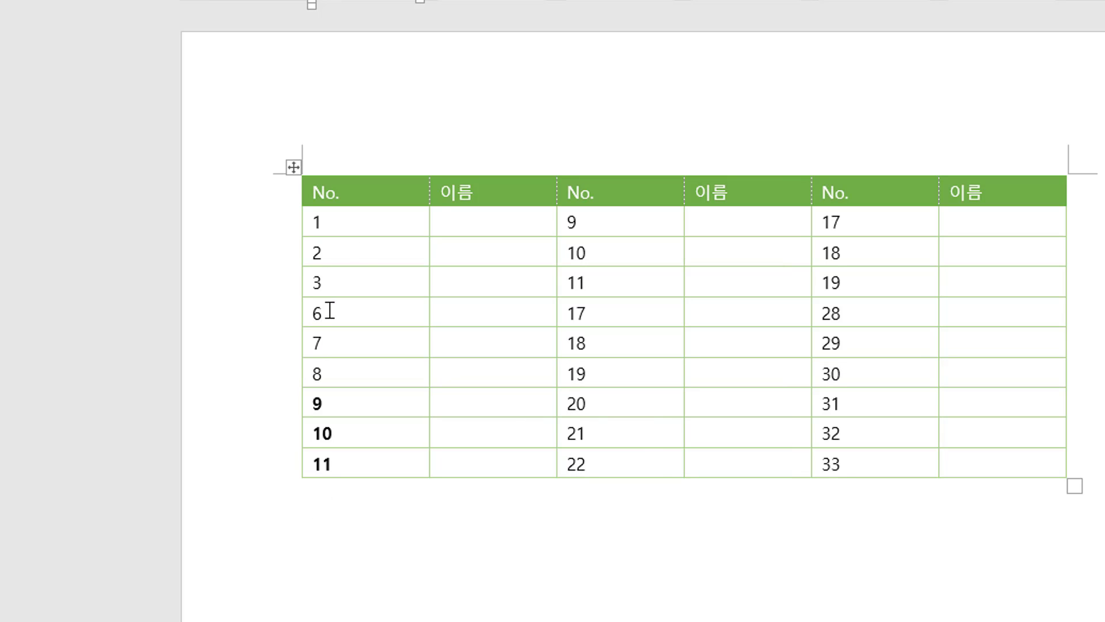
Select the No. columns and update their number fields so the numbering recalculates.
left_click_drag(327, 311, 748, 346)
left_click(352, 315)
left_click_drag(352, 317, 357, 449)
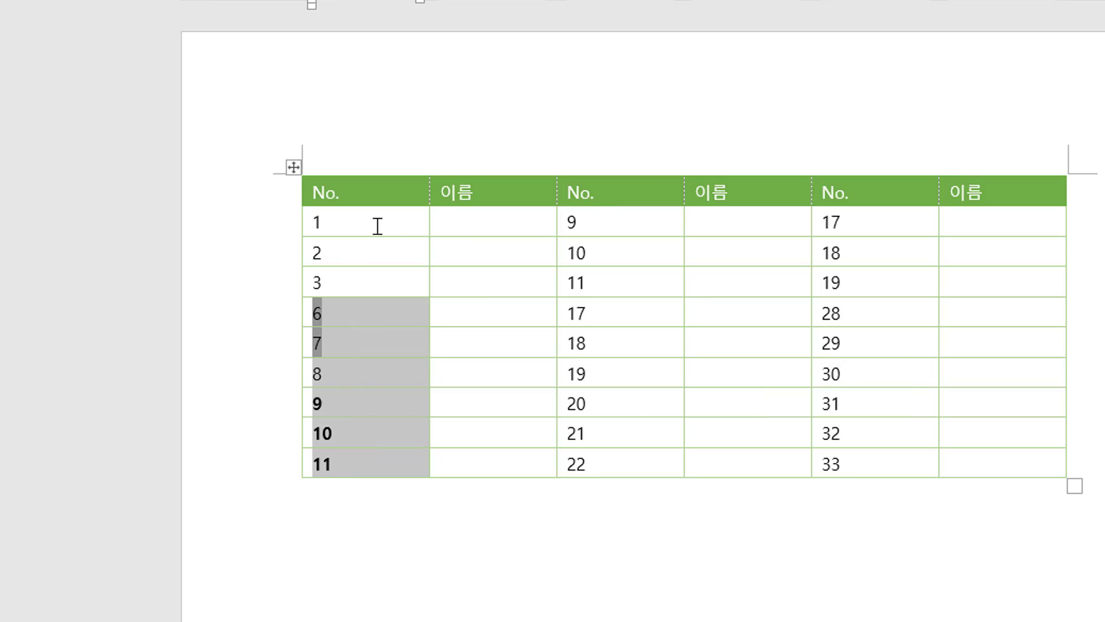
left_click_drag(378, 227, 876, 458)
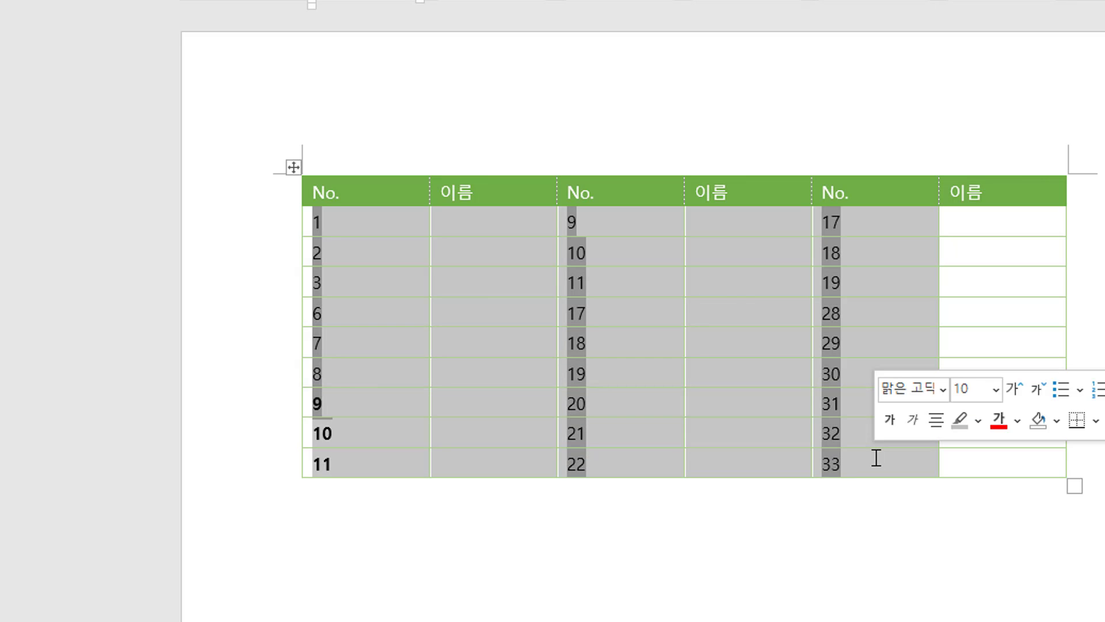
key("F9")
left_click(659, 543)
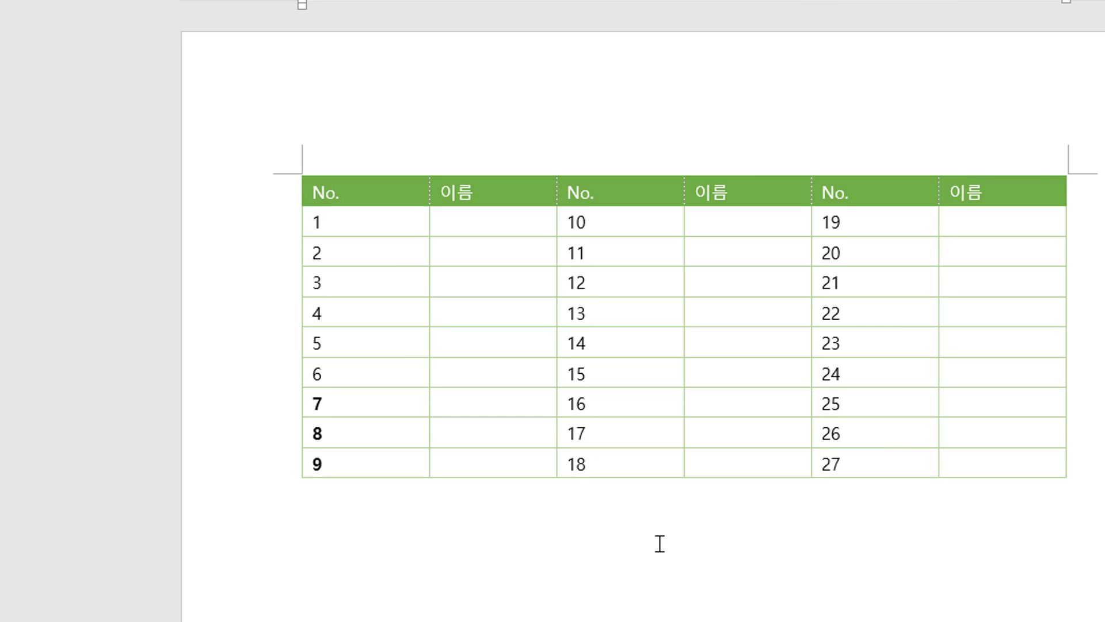
Enter the names A, B, C, 가 and 나 in the first 이름 column for rows 3 to 7.
left_click(469, 288)
type("A")
key("Down")
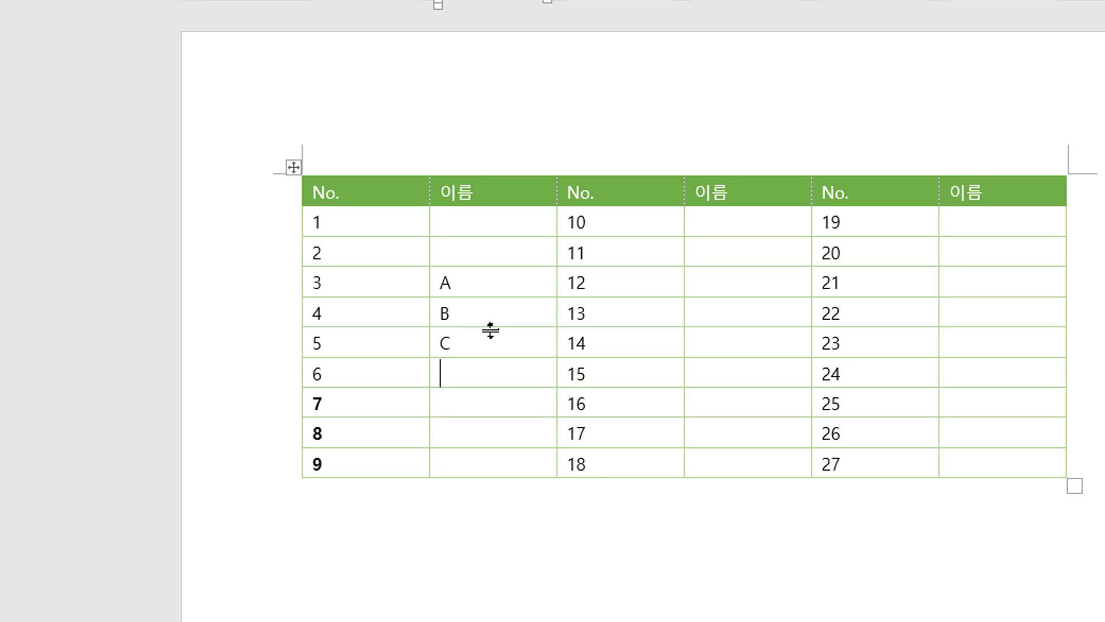
type("가")
key("Down")
type("나")
key("Down")
Examine the row groups holding A–C and 가–나 by selecting them in turn.
left_click_drag(398, 373, 967, 390)
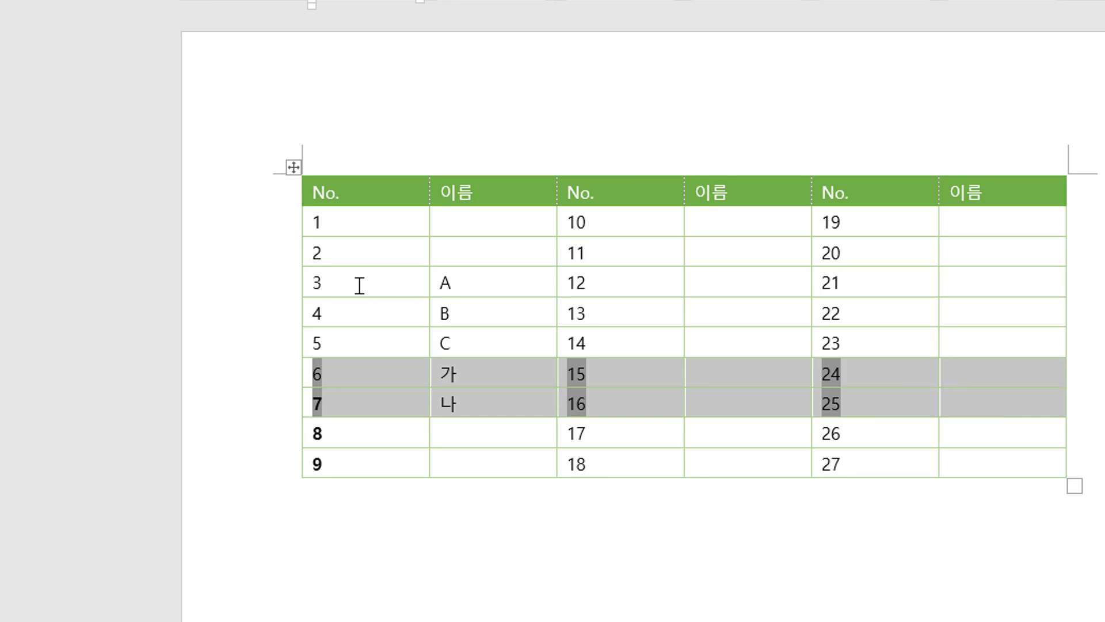
left_click(439, 290)
left_click_drag(439, 290, 948, 343)
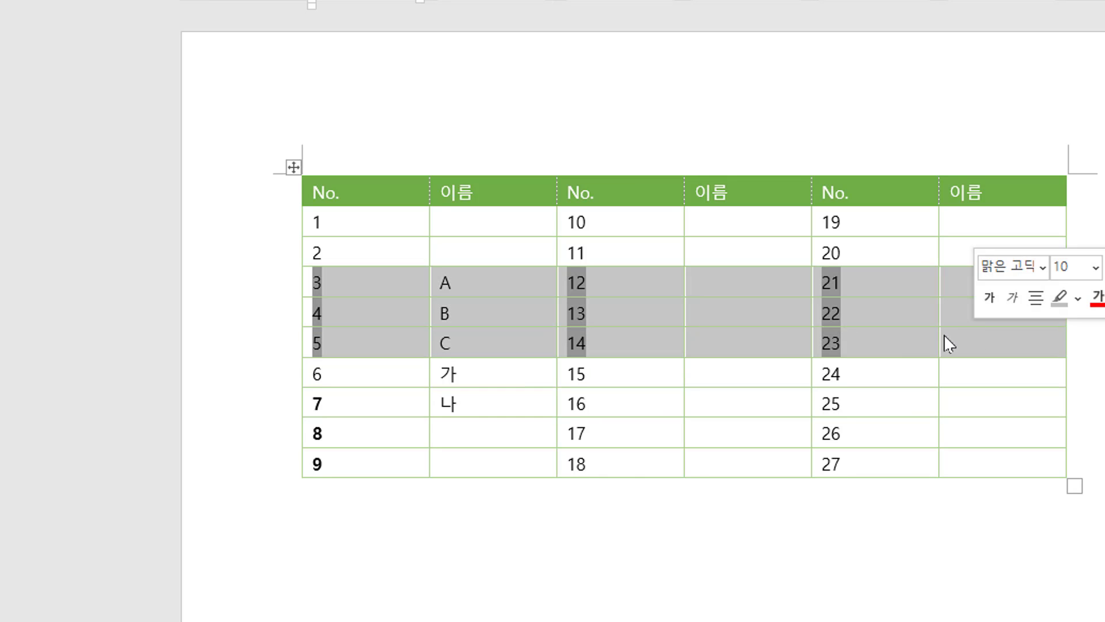
left_click(383, 383)
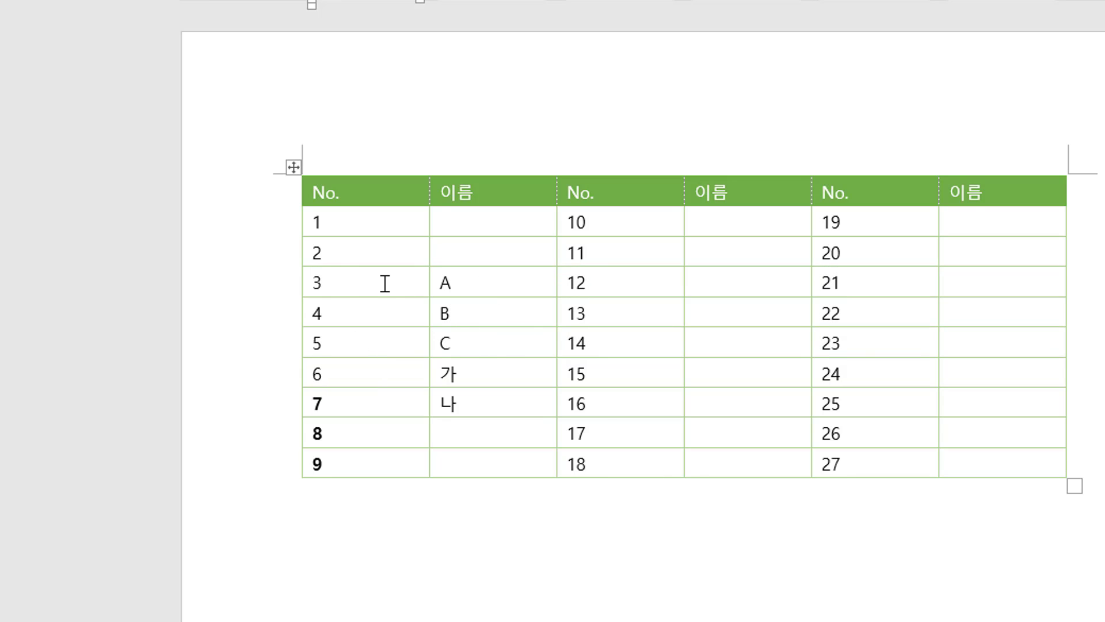
left_click(334, 284)
left_click(491, 288)
left_click_drag(370, 289, 1036, 345)
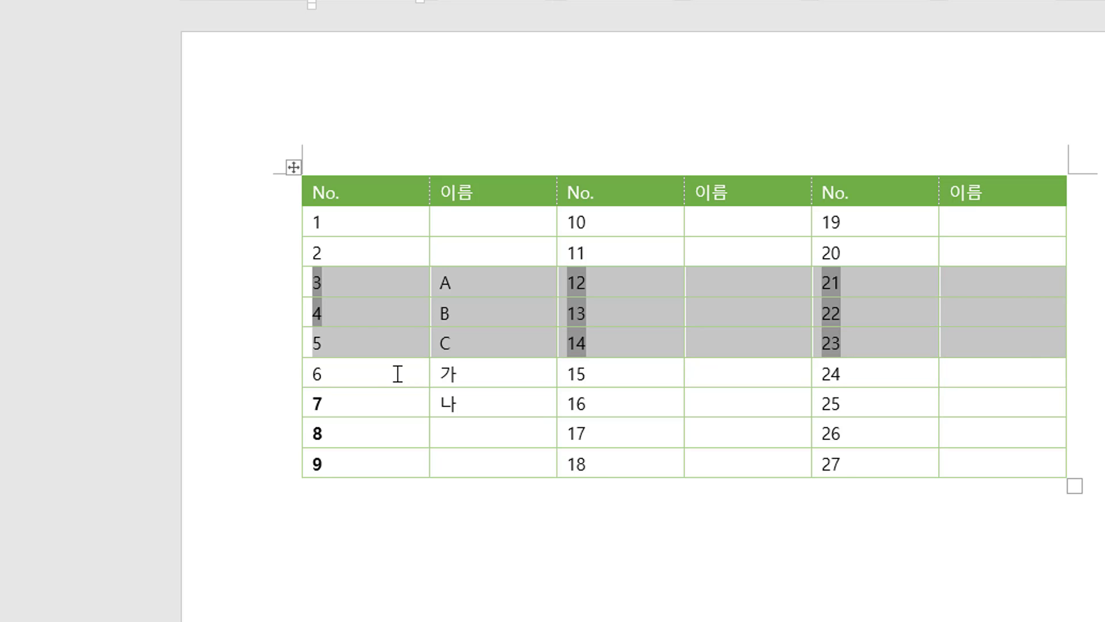
left_click_drag(395, 373, 932, 382)
left_click(377, 288)
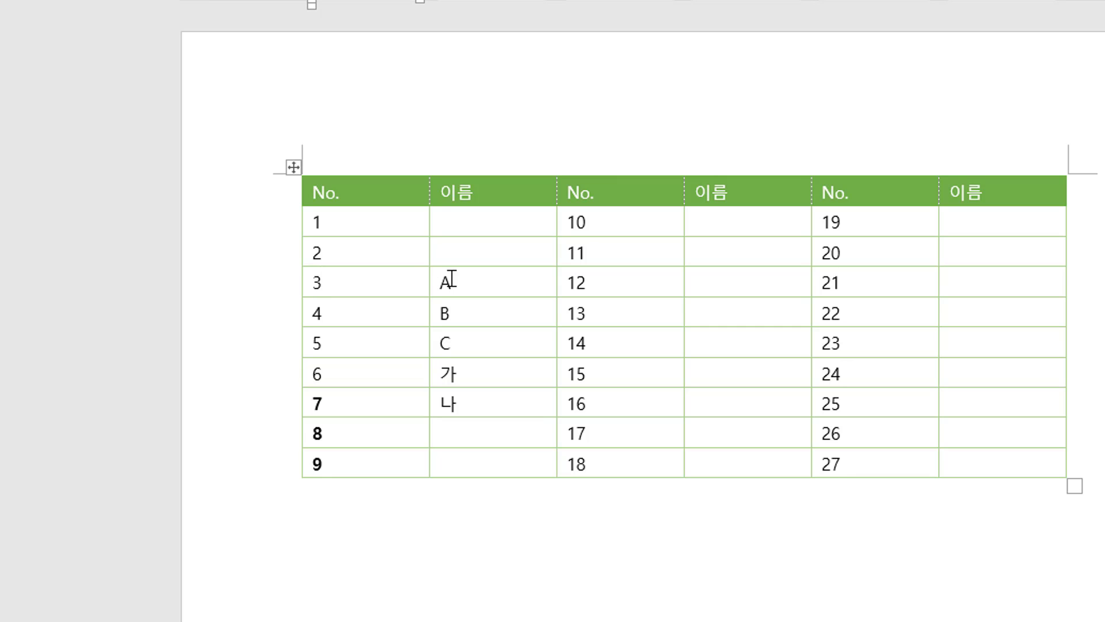
left_click(453, 282)
Split the table into separate pieces before the rows numbered 3, 6 and 8.
left_click(355, 284)
key("ctrl+shift+Return")
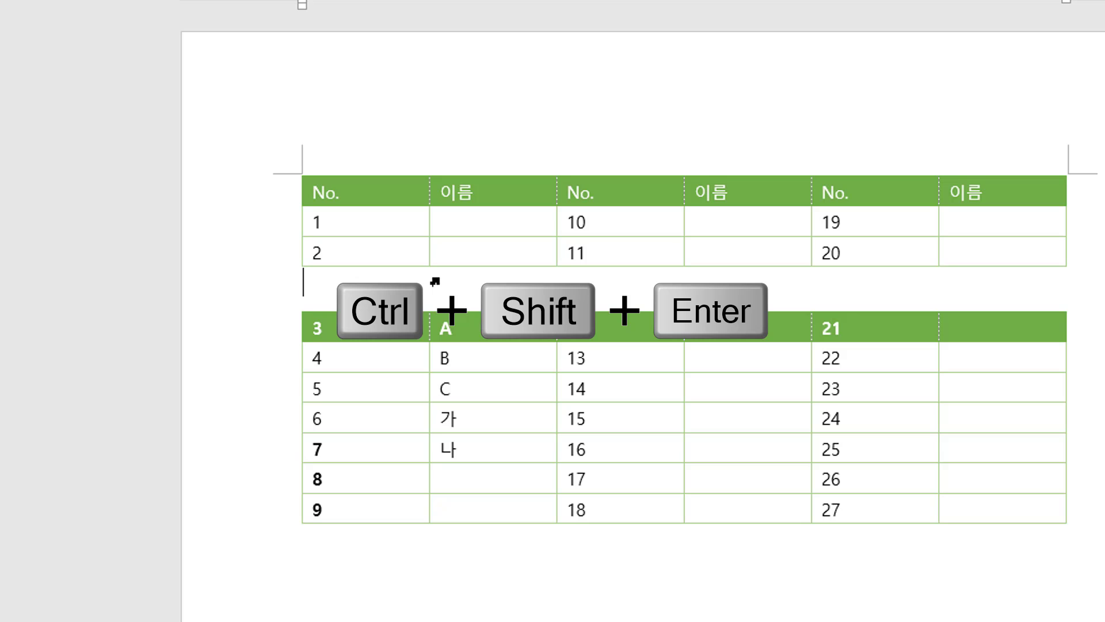
left_click(377, 422)
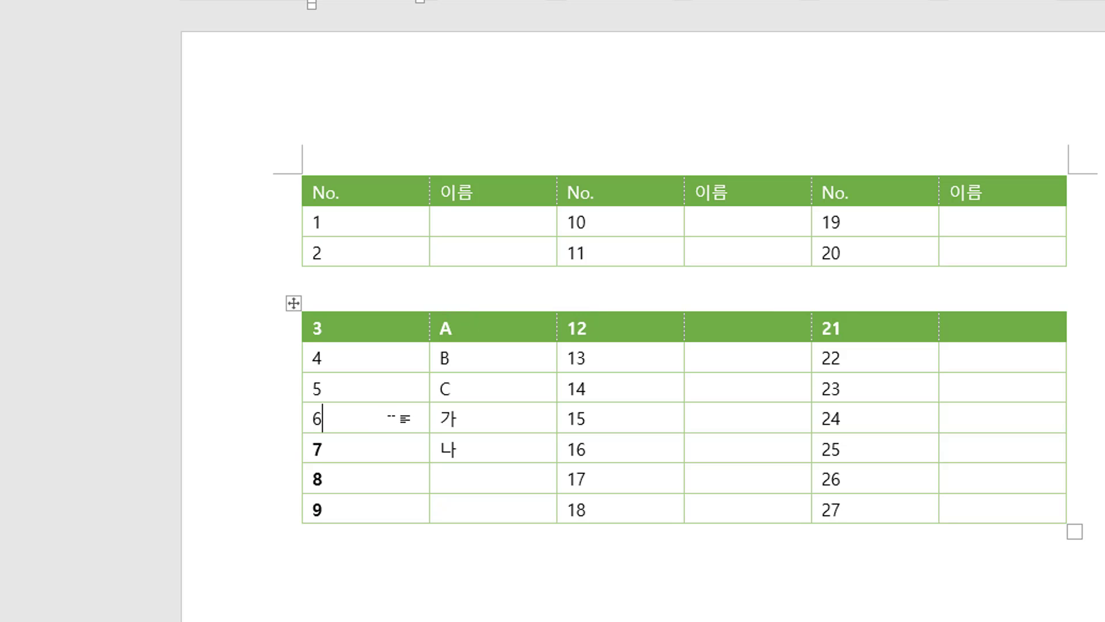
key("ctrl+shift+Return")
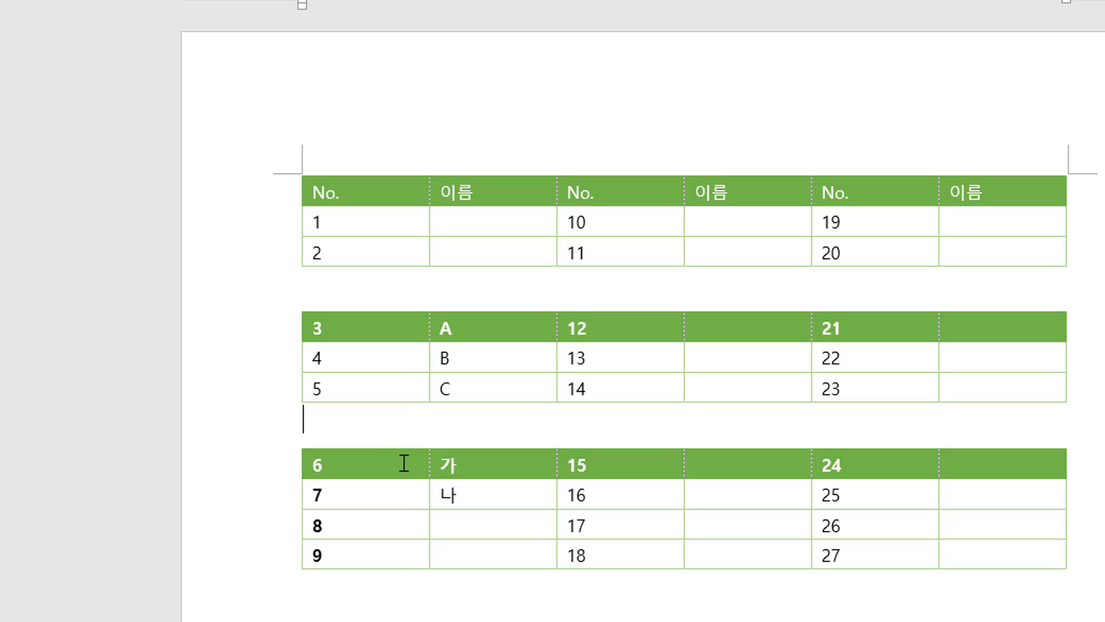
left_click(375, 522)
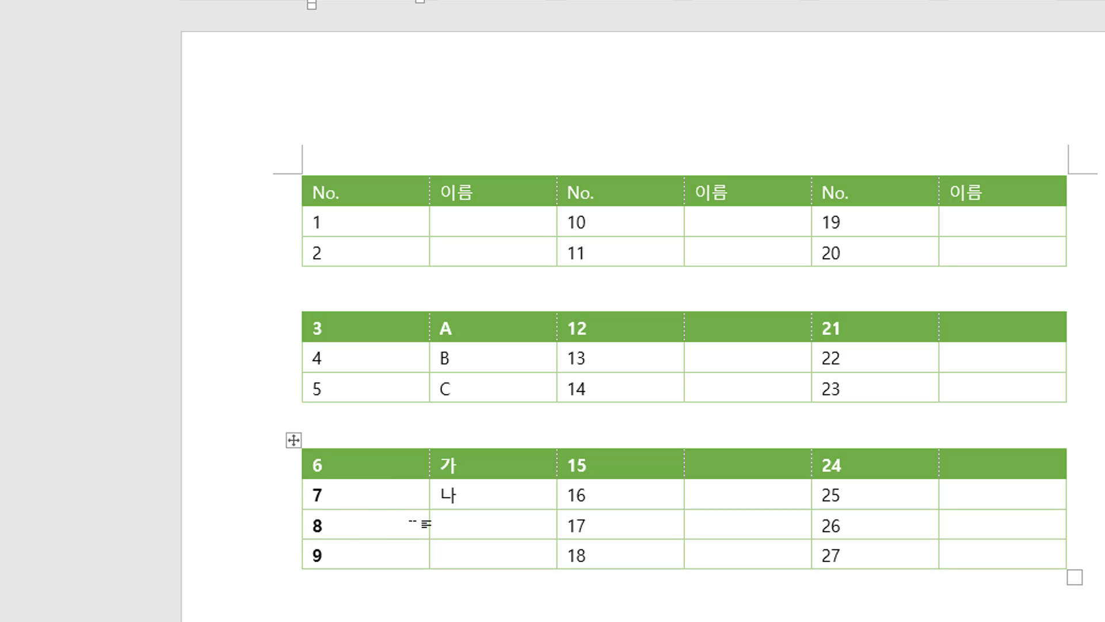
key("ctrl+shift+Return")
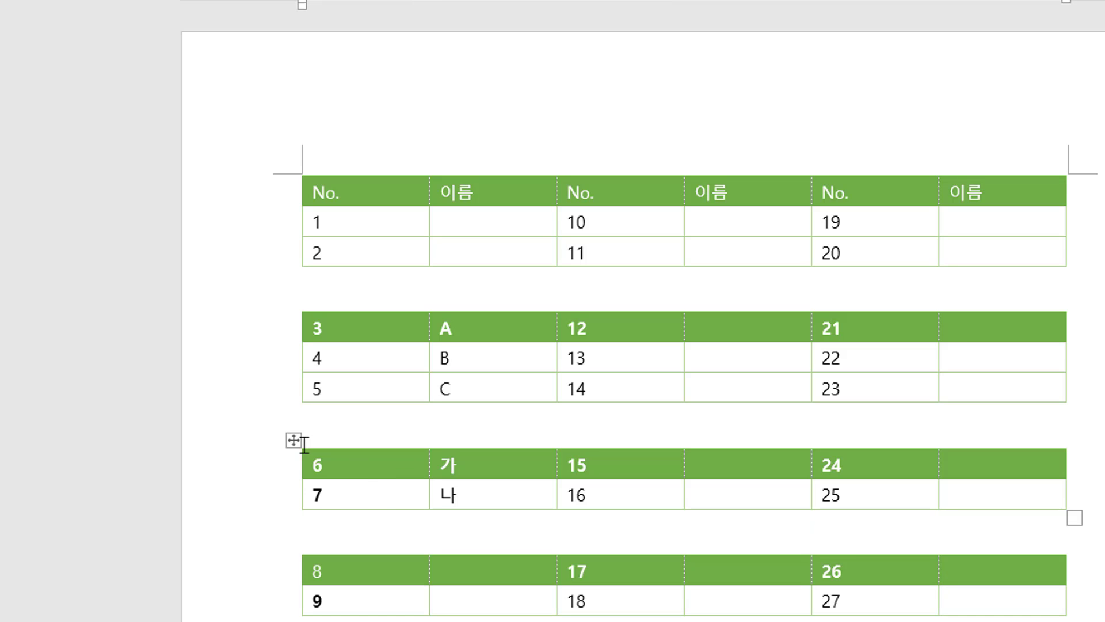
Move the 가 and 나 rows above the A row and merge the split pieces back into one table.
left_click_drag(294, 436, 301, 276)
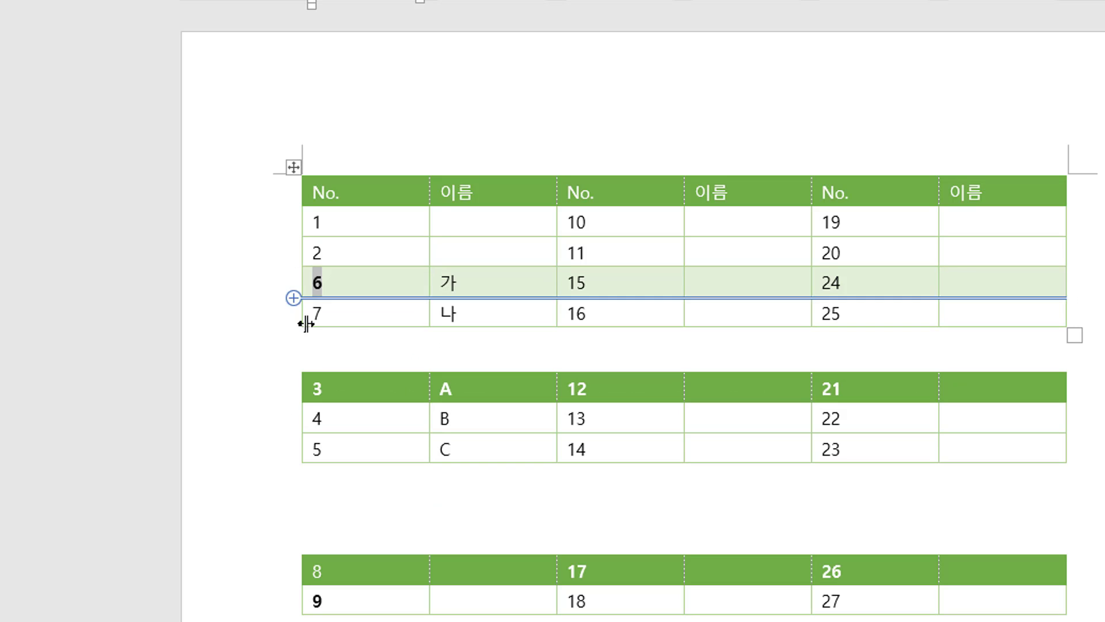
left_click(356, 350)
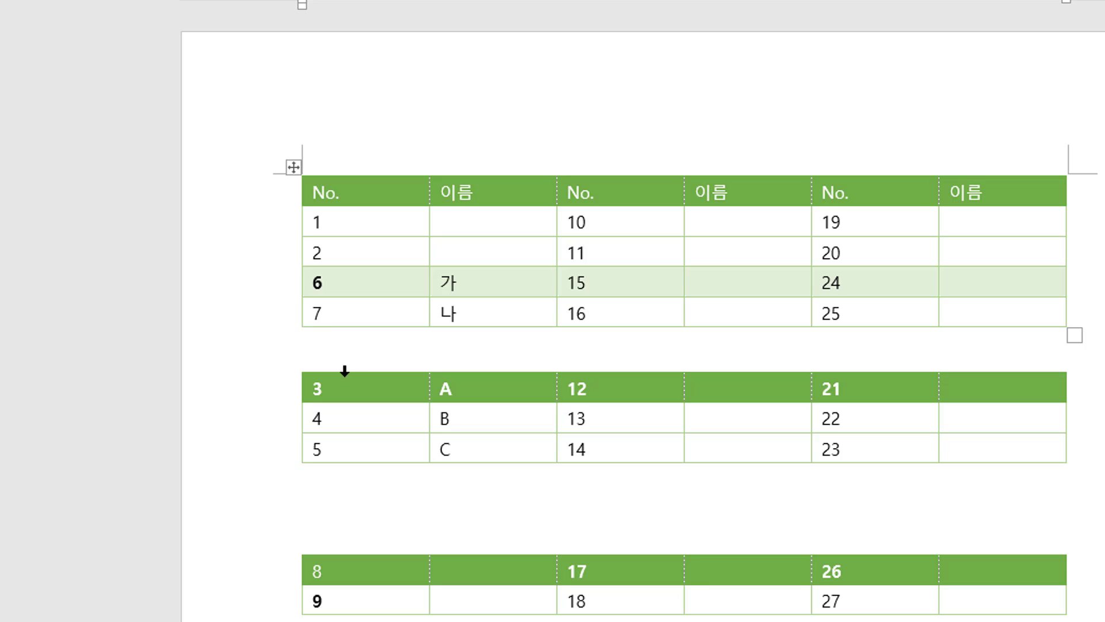
key("Delete")
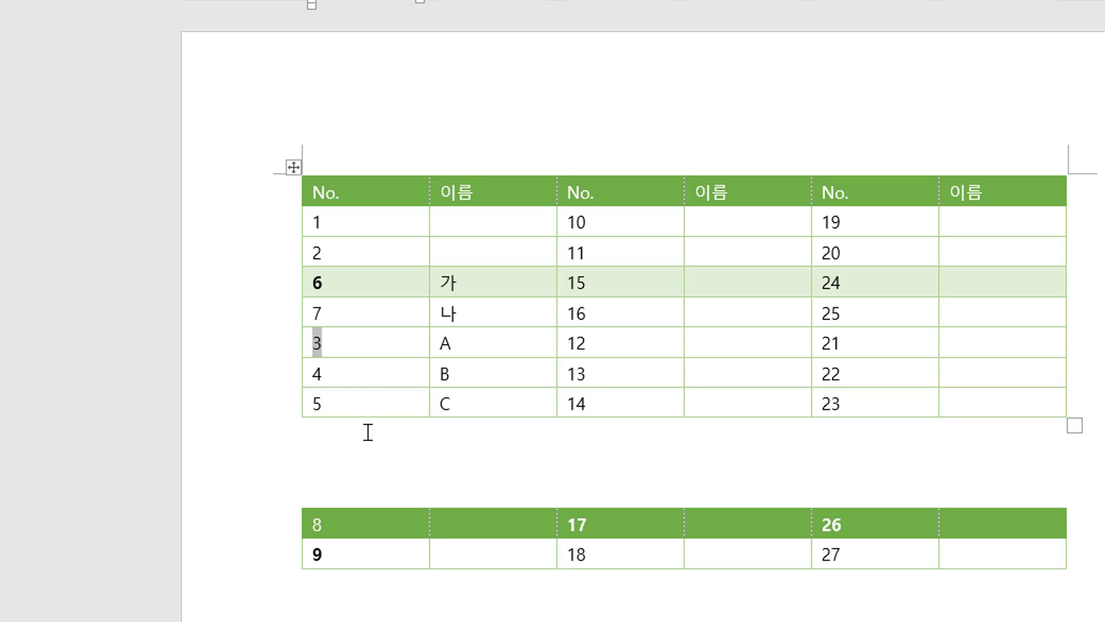
left_click(337, 441)
key("Delete")
key("Delete")
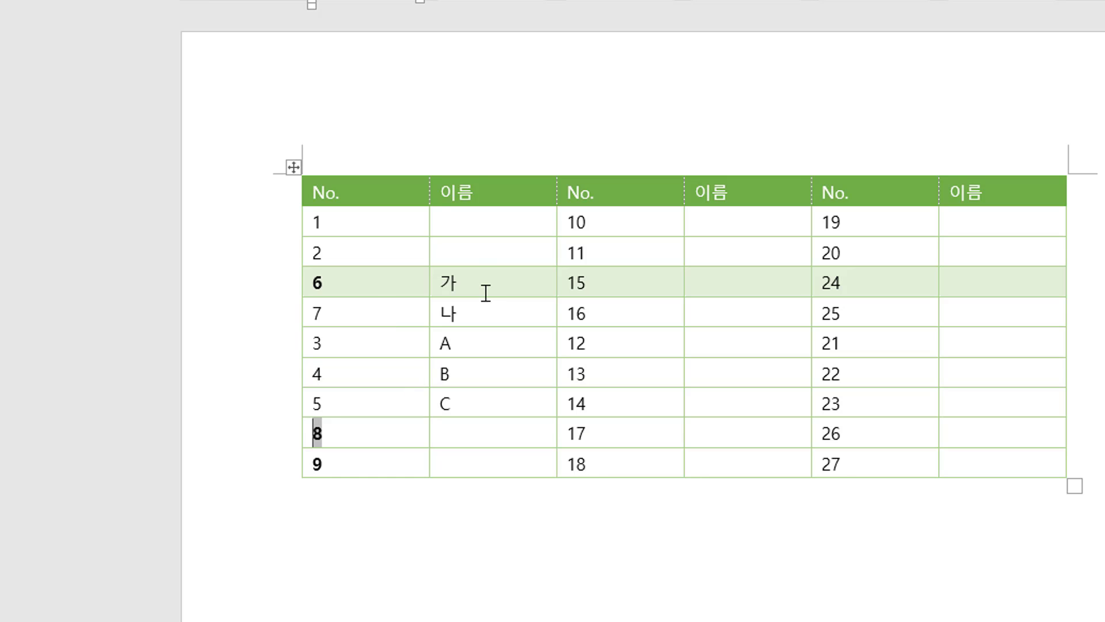
Select the No. columns again and update their number fields.
left_click_drag(483, 281, 474, 395)
left_click(383, 287)
left_click_drag(349, 224, 862, 454)
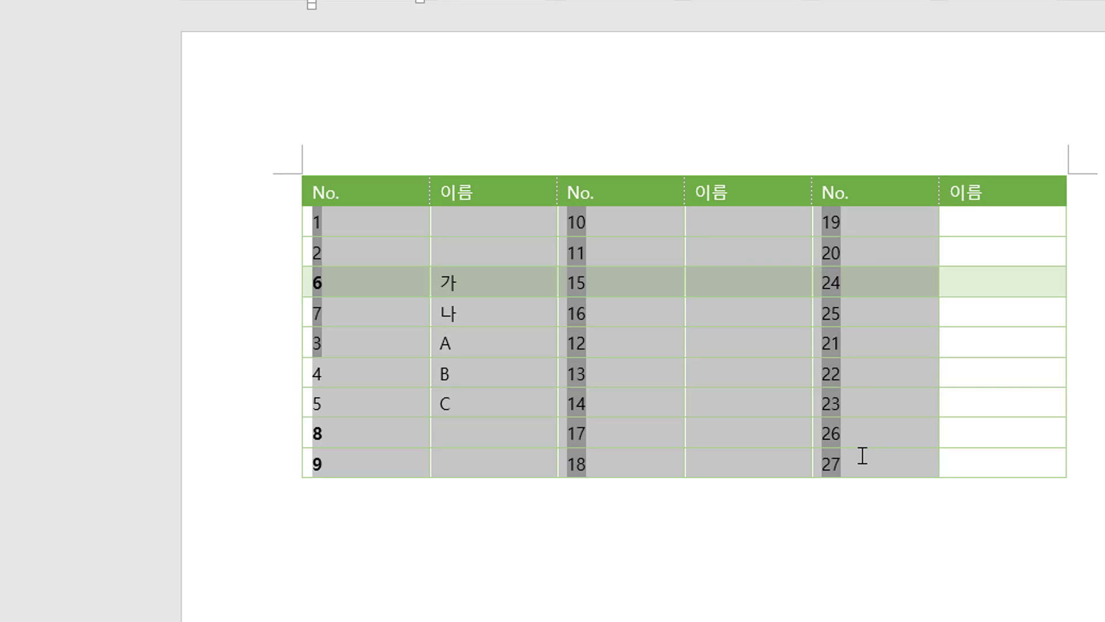
key("F9")
left_click(656, 369)
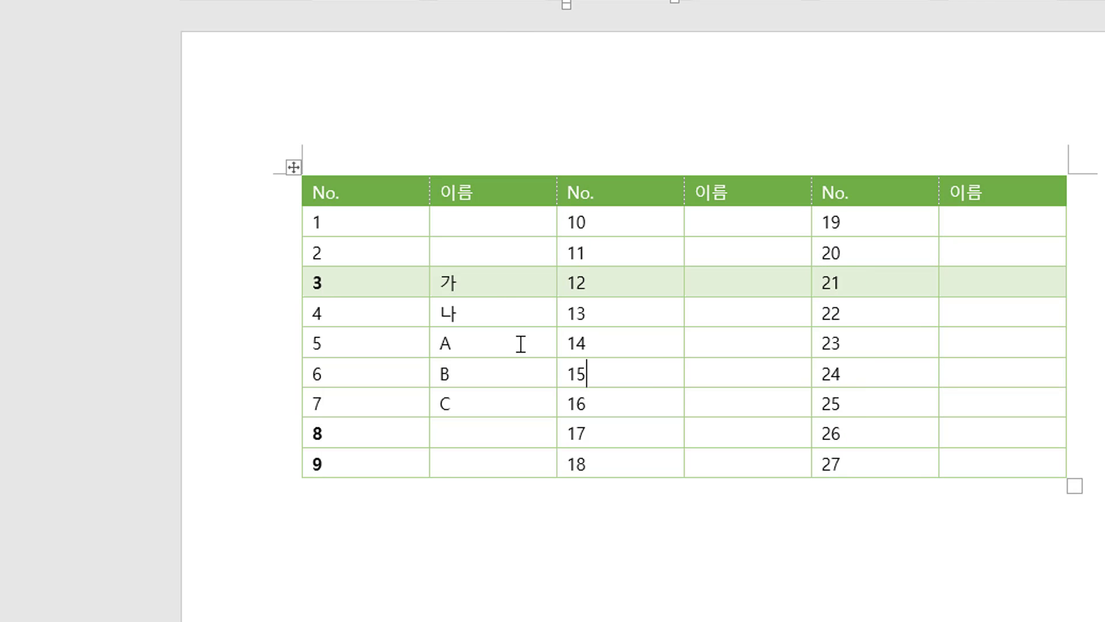
Select the whole table and apply a blue table style.
left_click(292, 169)
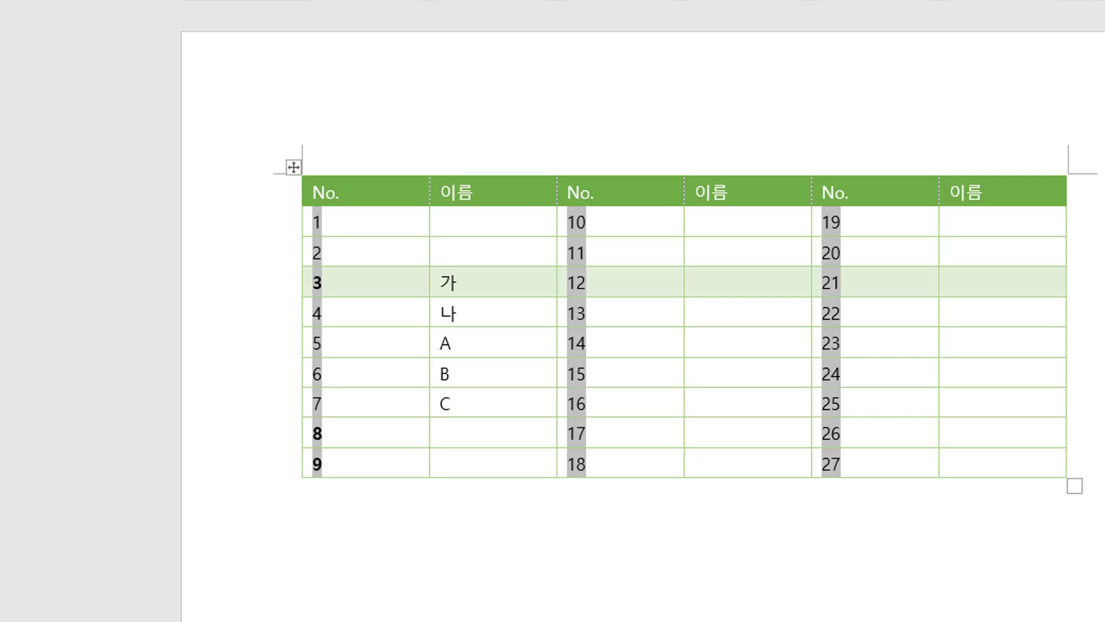
left_click(310, 1)
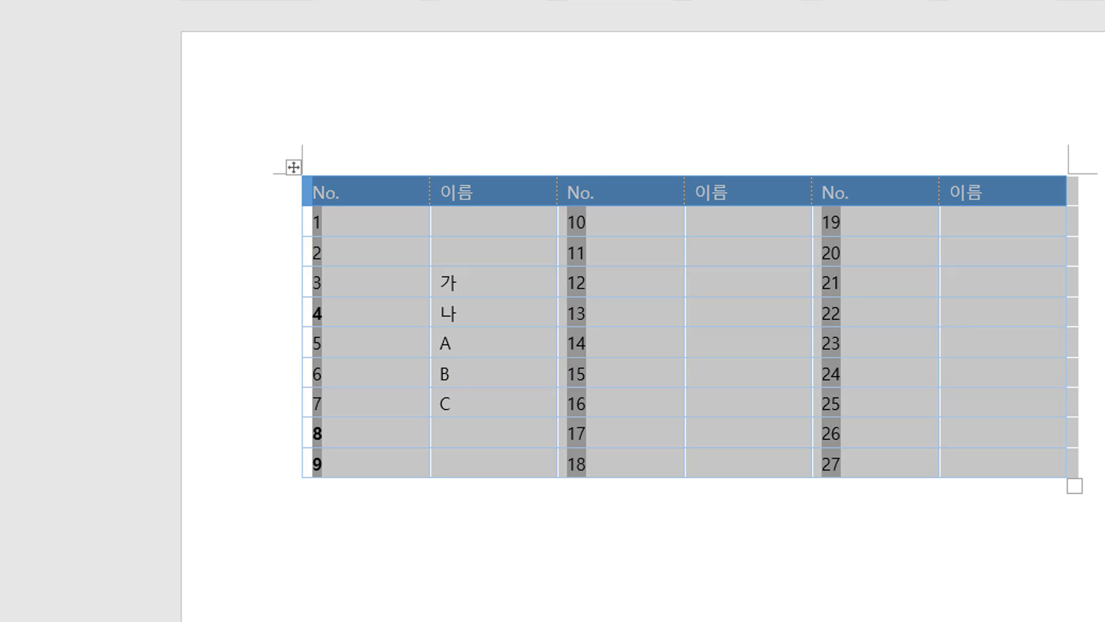
Remove bold from the bold numbers in the first No. column.
left_click(381, 286)
left_click_drag(393, 311, 312, 318)
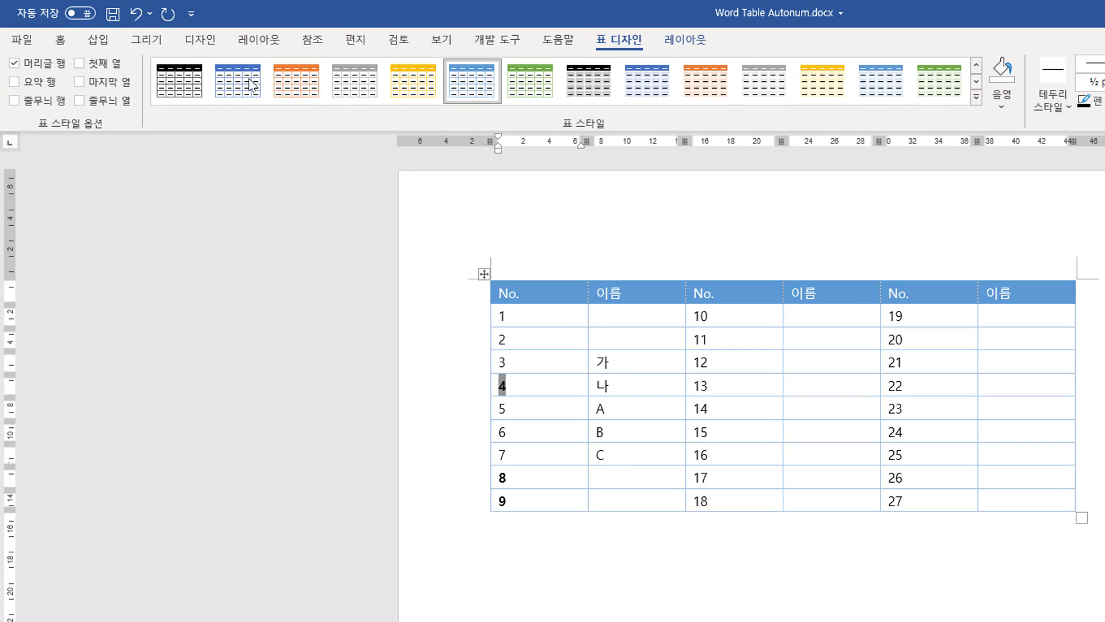
left_click(60, 40)
left_click(139, 97)
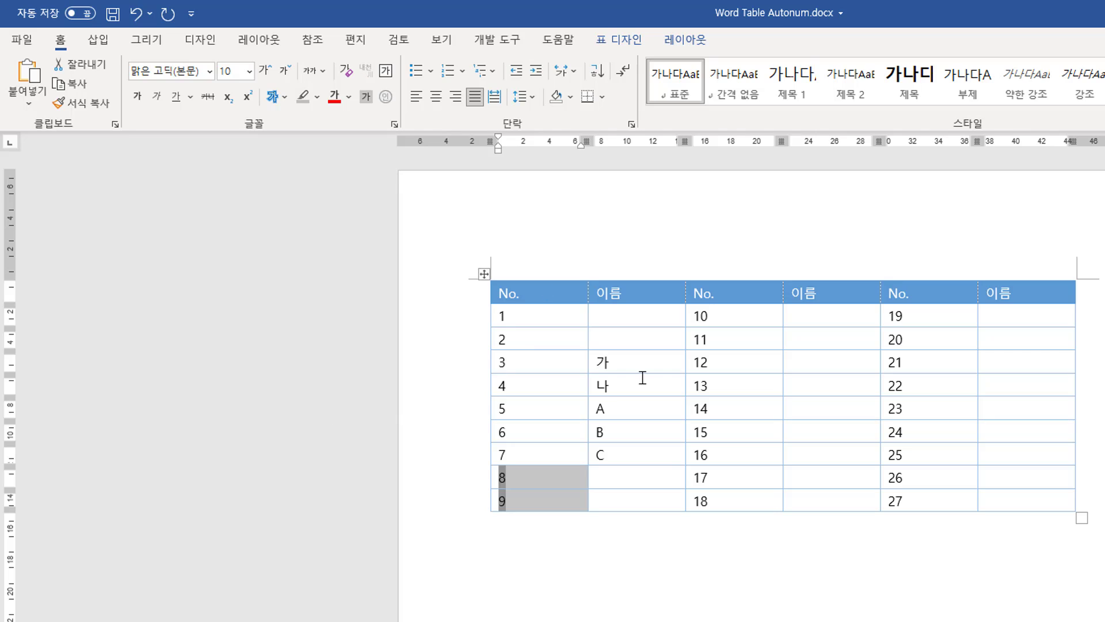
left_click(642, 378)
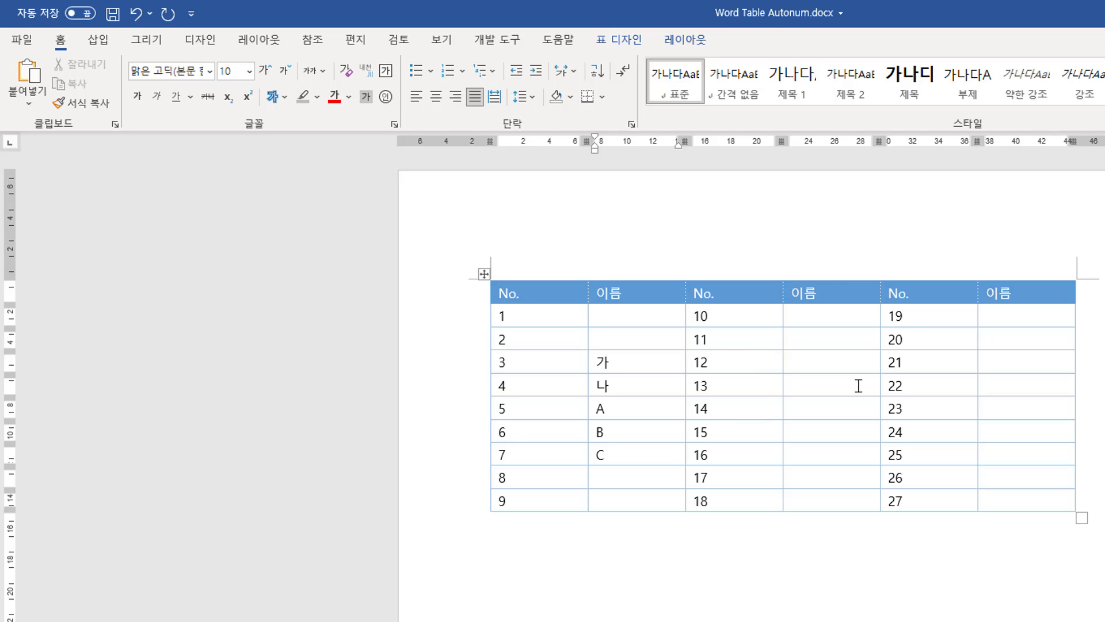
Inspect the table by selecting its columns and then individual rows in turn.
left_click_drag(732, 286, 845, 502)
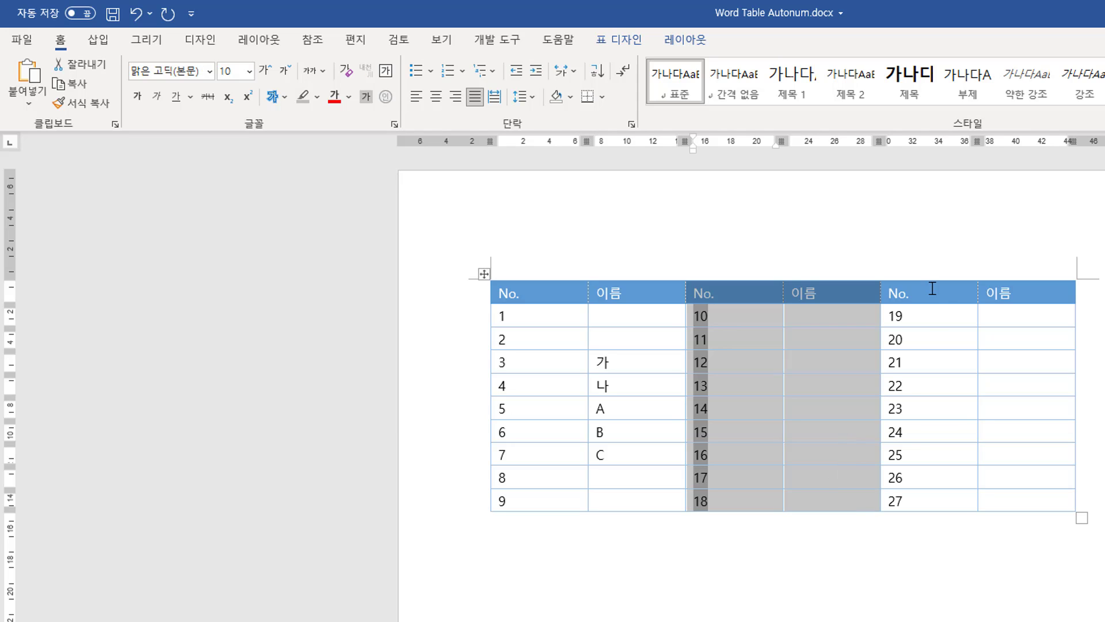
left_click_drag(932, 288, 1025, 499)
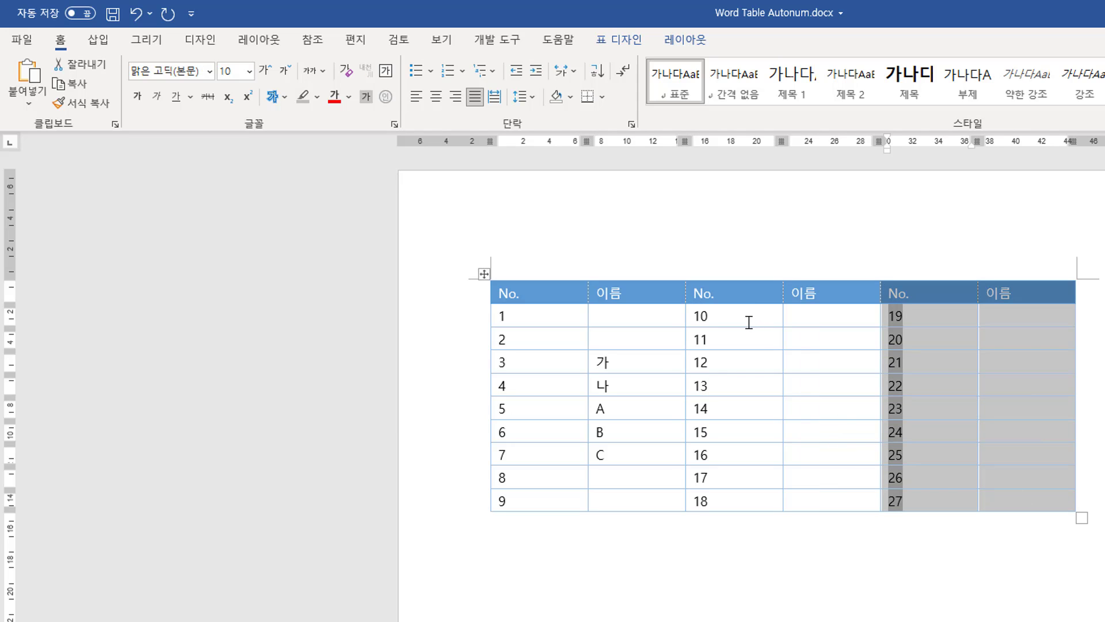
left_click_drag(749, 322, 753, 504)
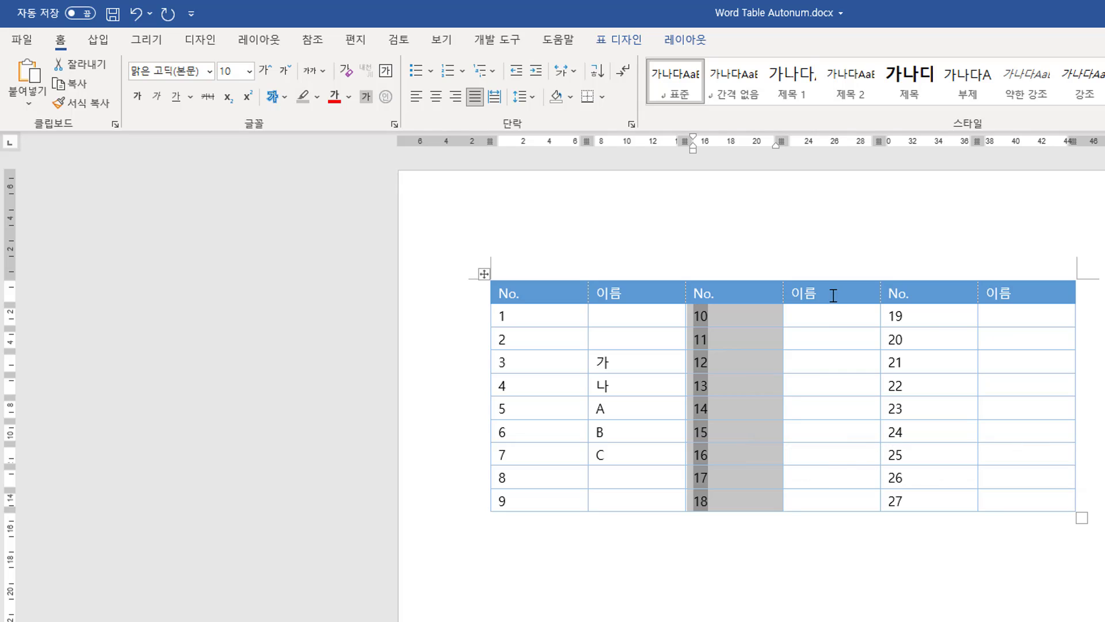
left_click_drag(834, 296, 841, 489)
left_click(1011, 296)
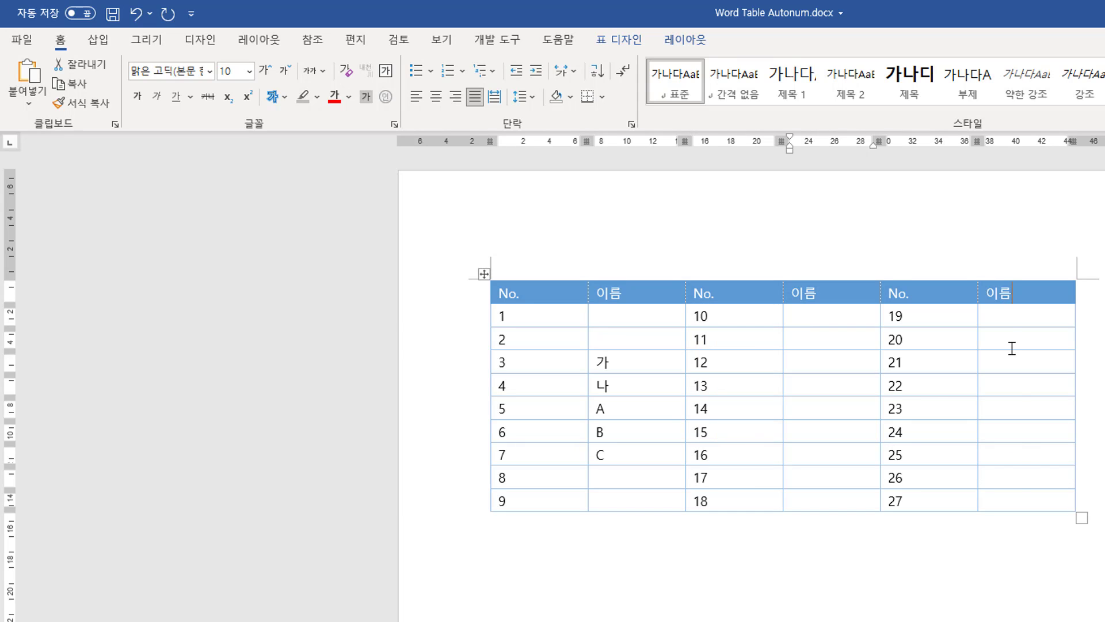
left_click_drag(1012, 348, 1019, 499)
left_click(623, 363)
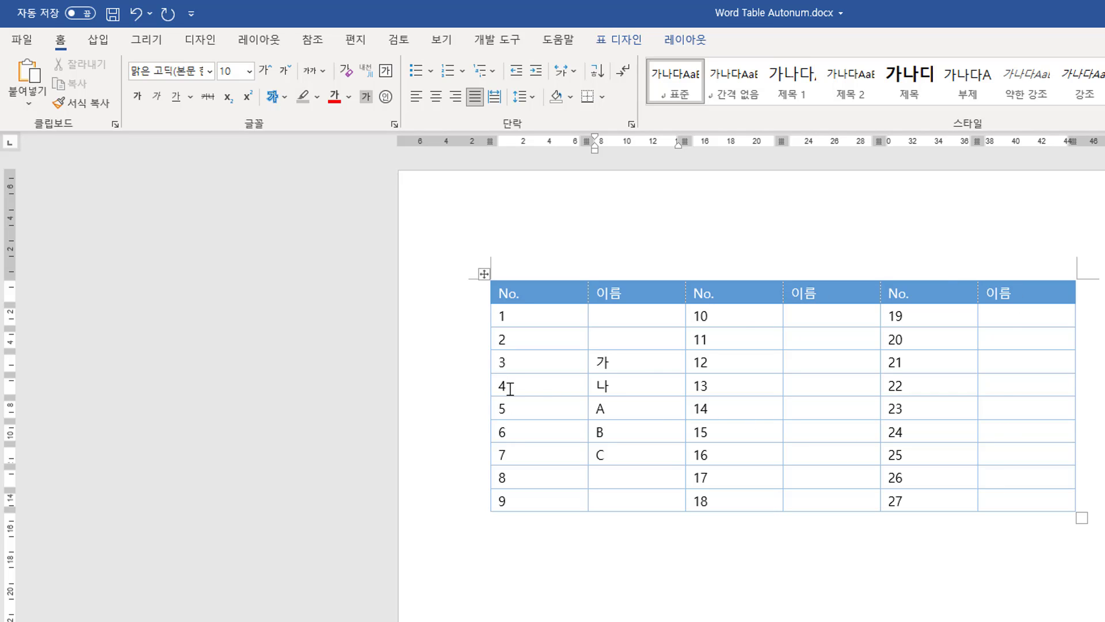
left_click(444, 389)
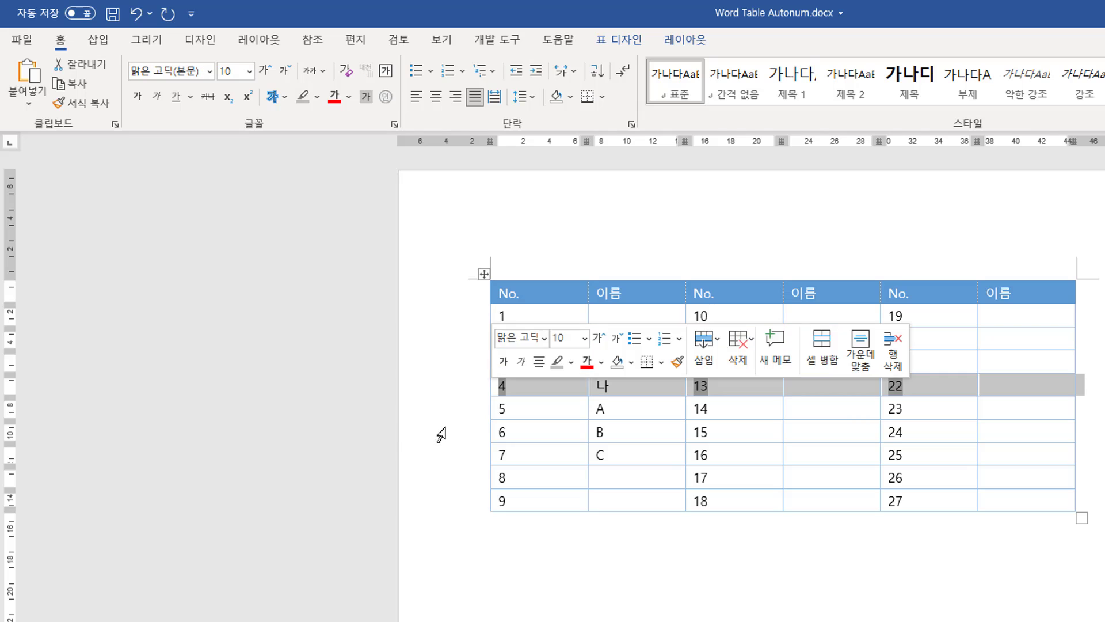
left_click(444, 433, "ctrl")
left_click(444, 477)
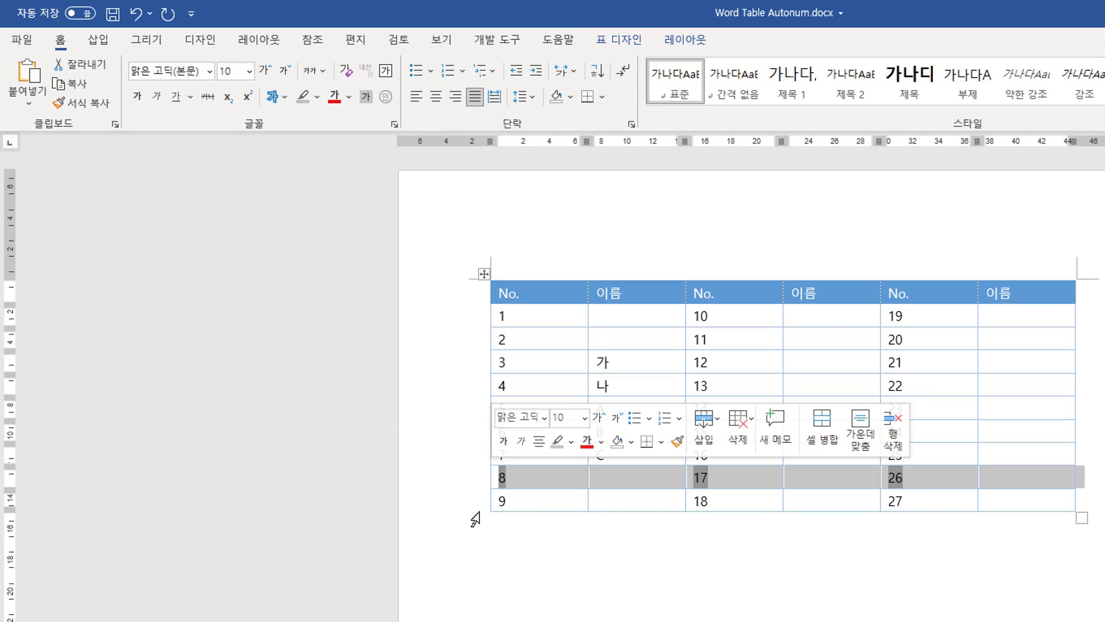
Split the table just above the row containing C.
left_click(527, 503)
left_click(520, 457)
left_click(627, 458)
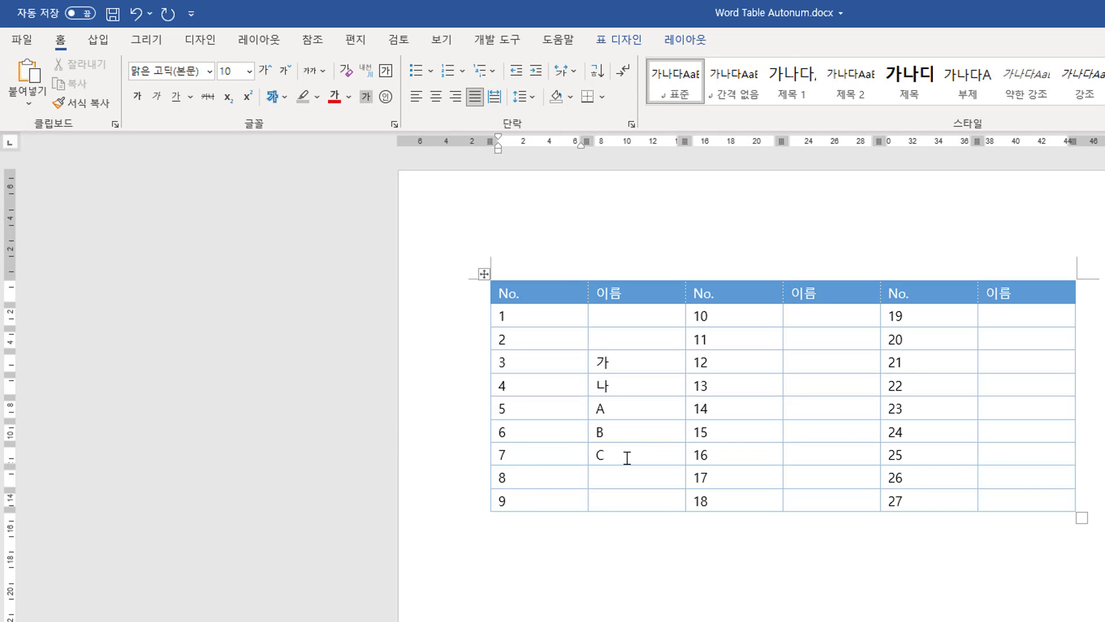
key("ctrl+shift+Return")
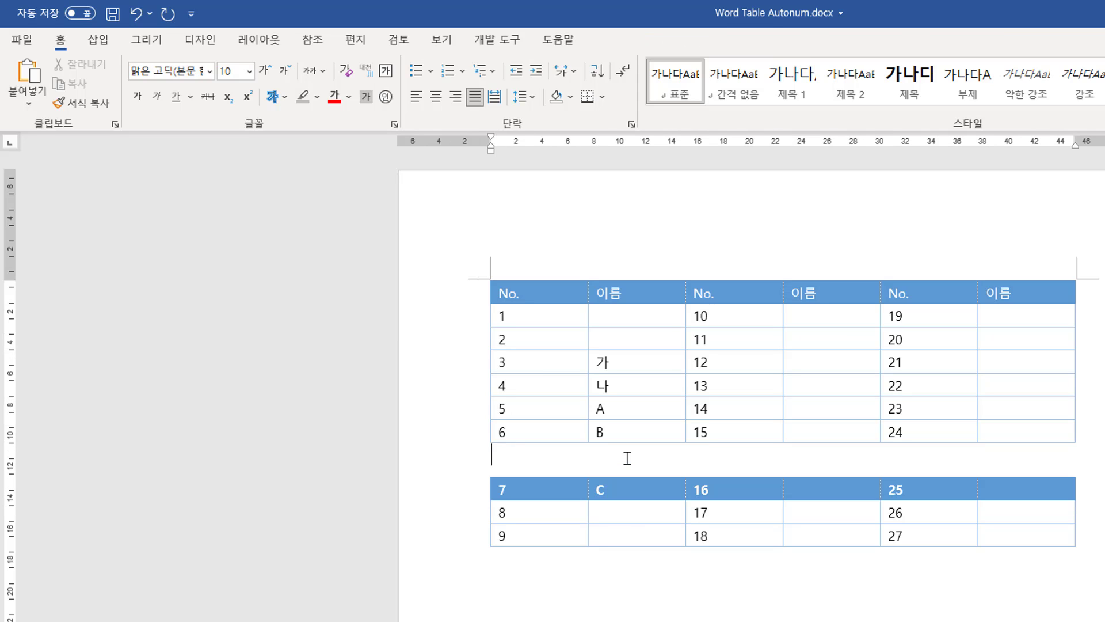
Move the upper table below the lower one, then undo the move.
left_click(942, 528)
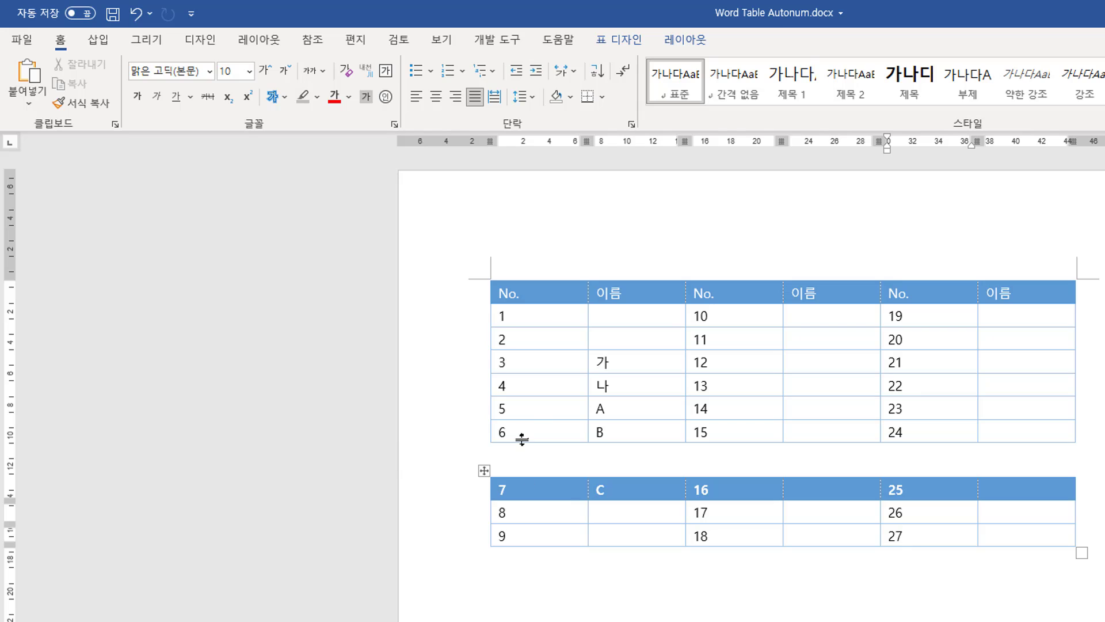
left_click(534, 291)
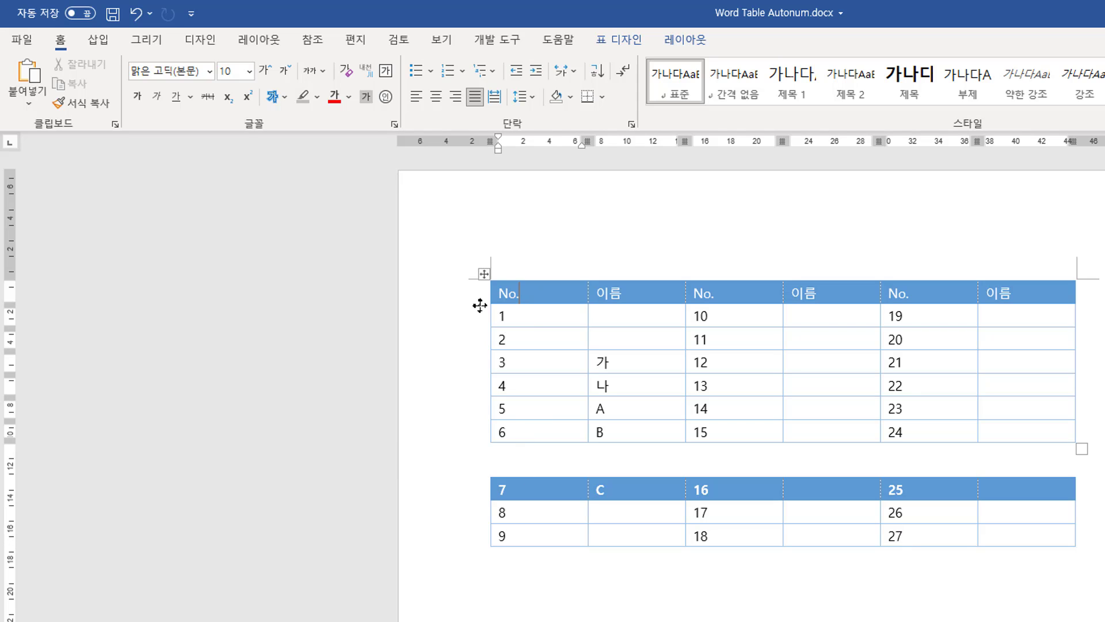
left_click_drag(484, 274, 481, 540)
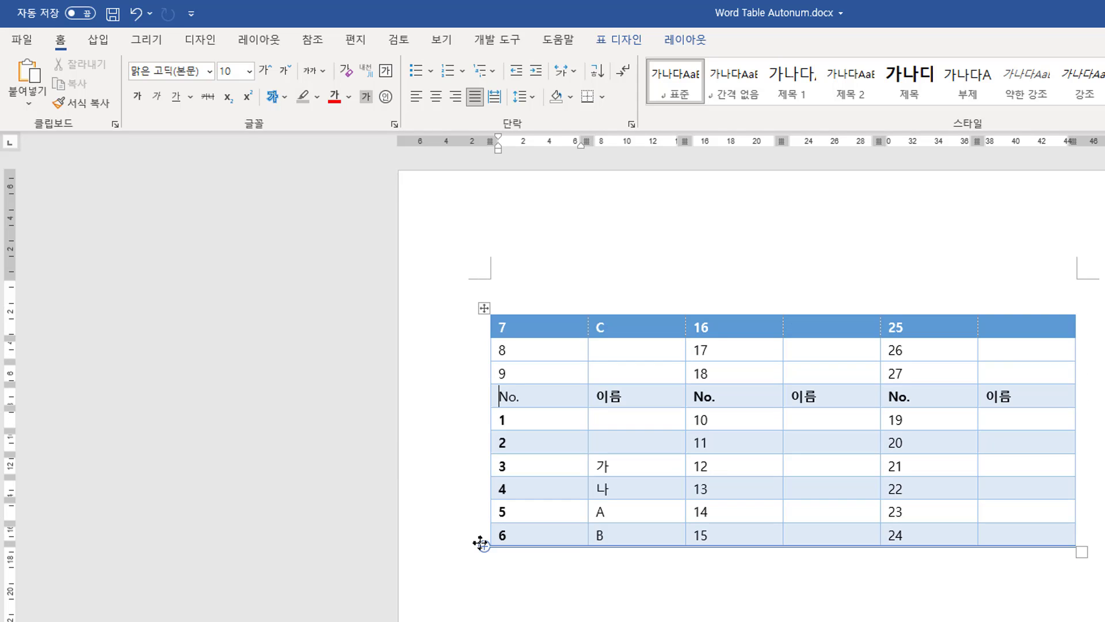
left_click(554, 420)
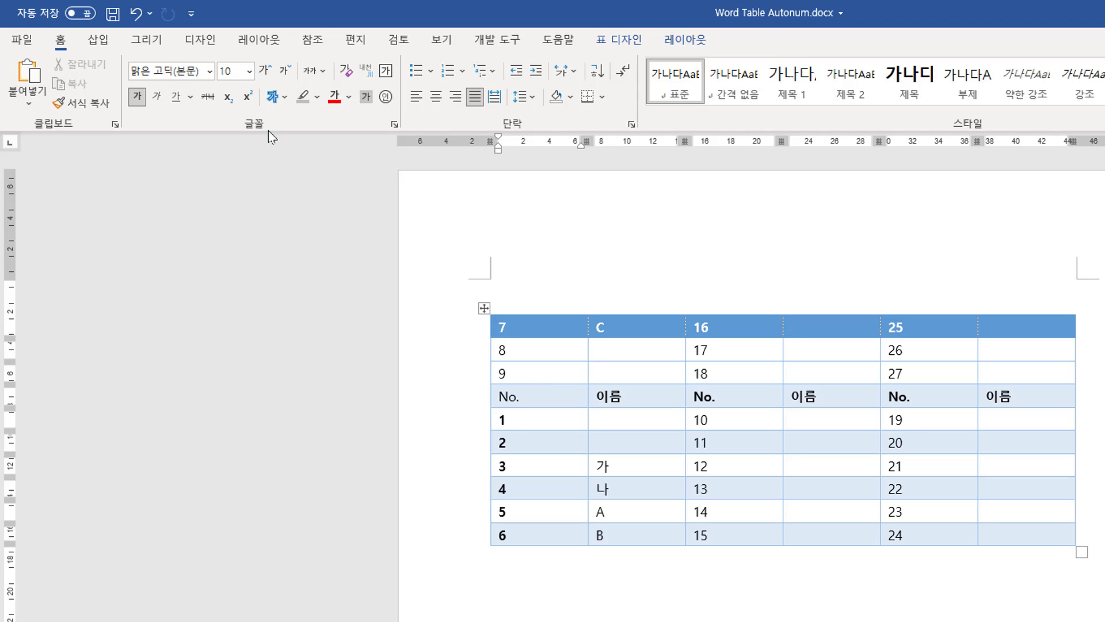
left_click(135, 14)
Split the table again directly below the No. header row.
left_click(582, 340)
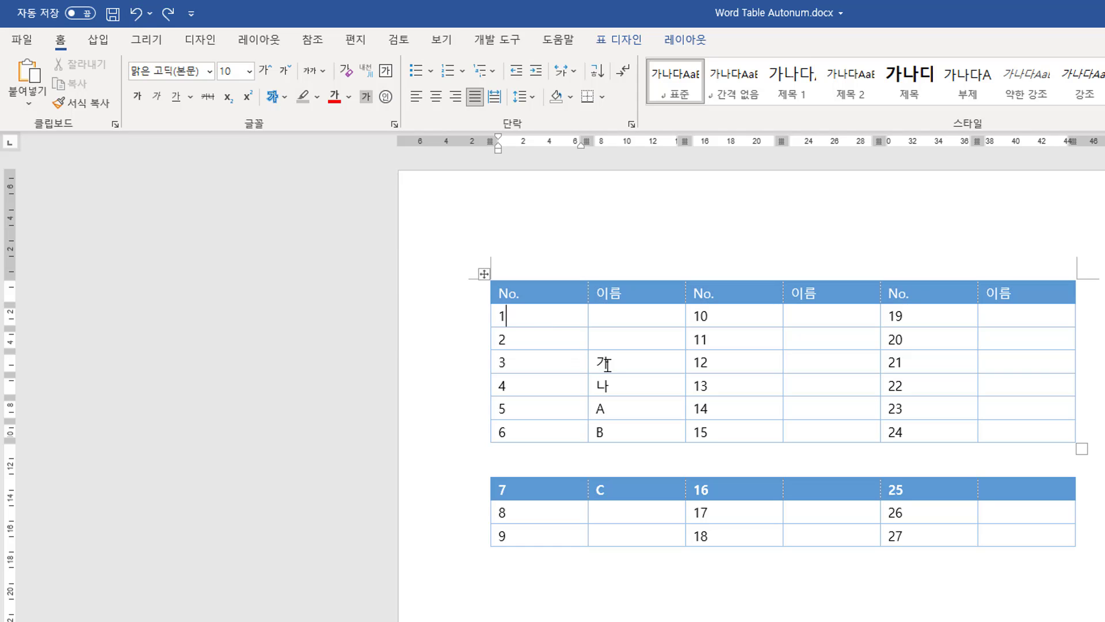
key("ctrl+shift+Return")
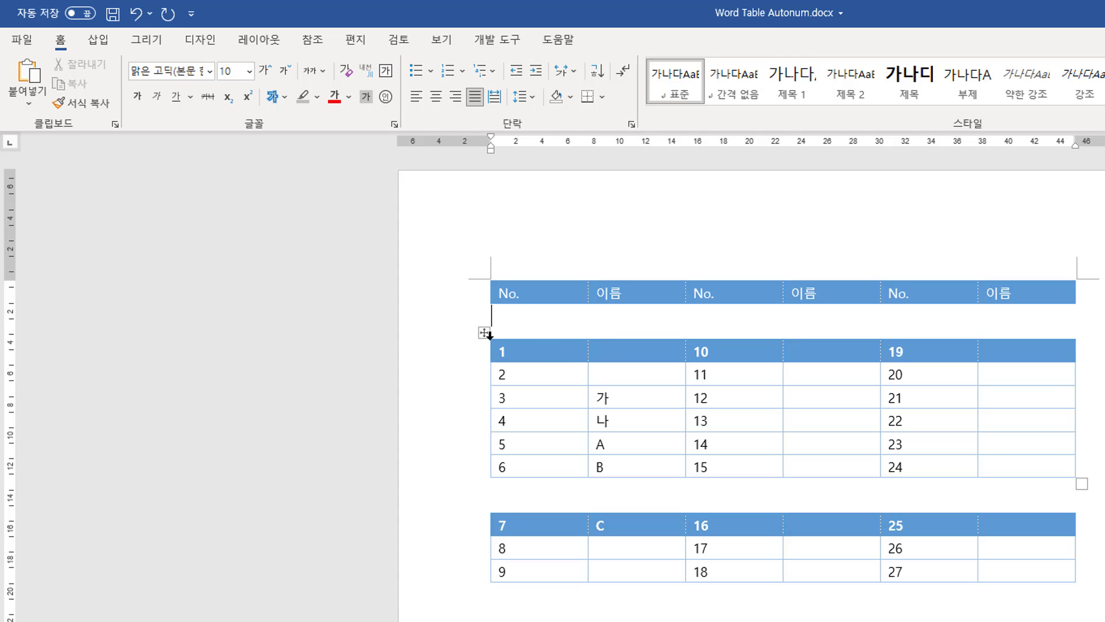
Move the 7–9 table up under the header row and delete the gap to rejoin the tables.
left_click(526, 528)
left_click_drag(486, 507, 493, 305)
left_click(519, 387)
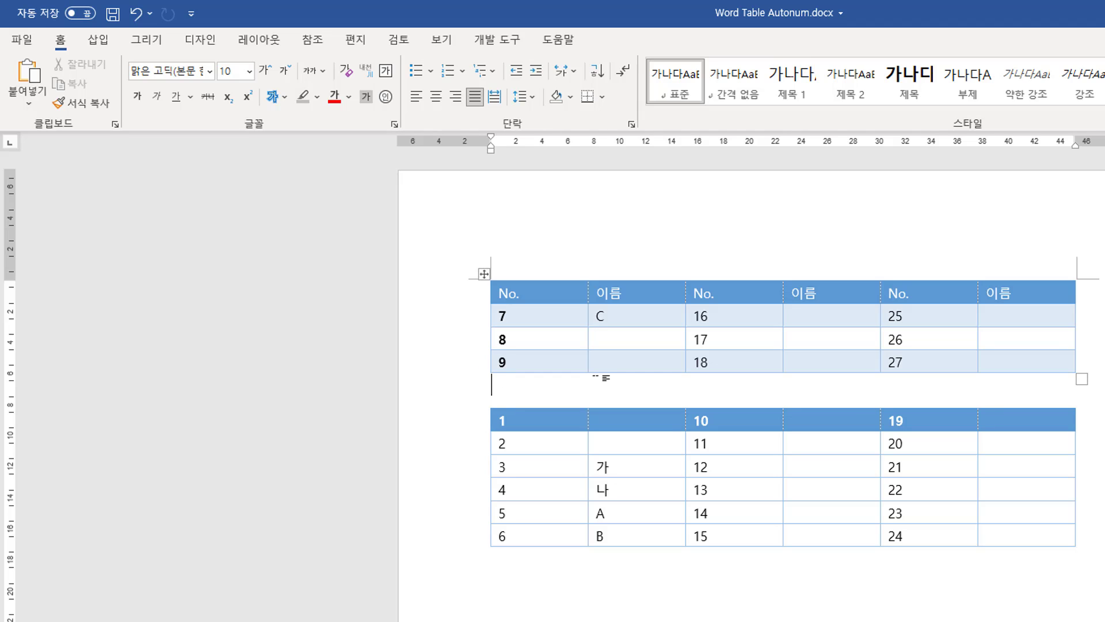
key("Delete")
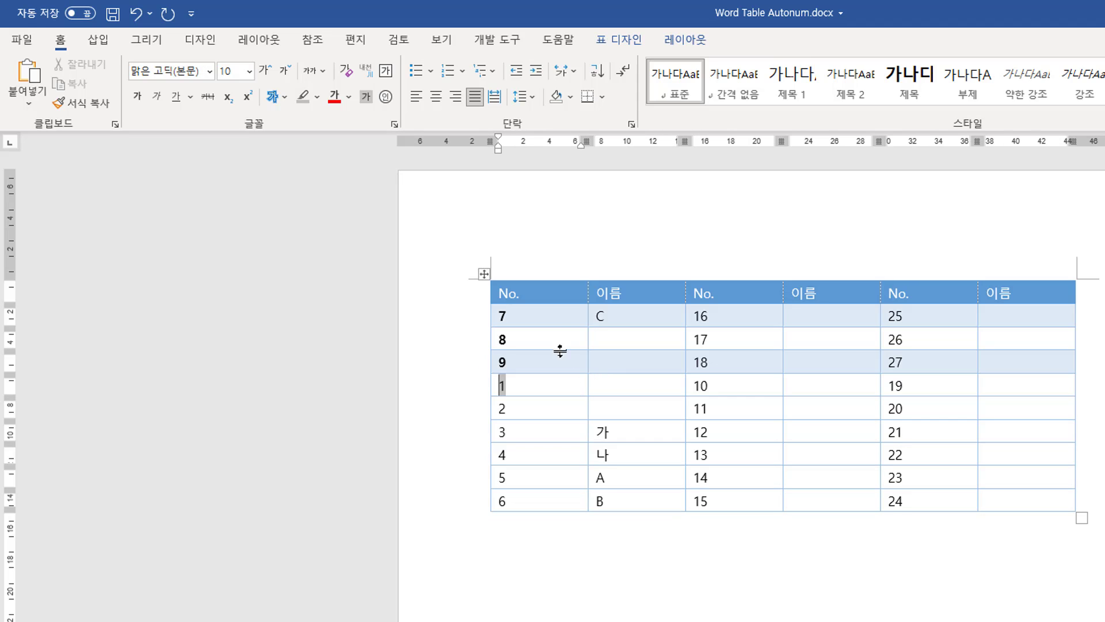
Select the No. columns of the joined table and update their number fields.
left_click_drag(601, 323, 911, 500)
key("F9")
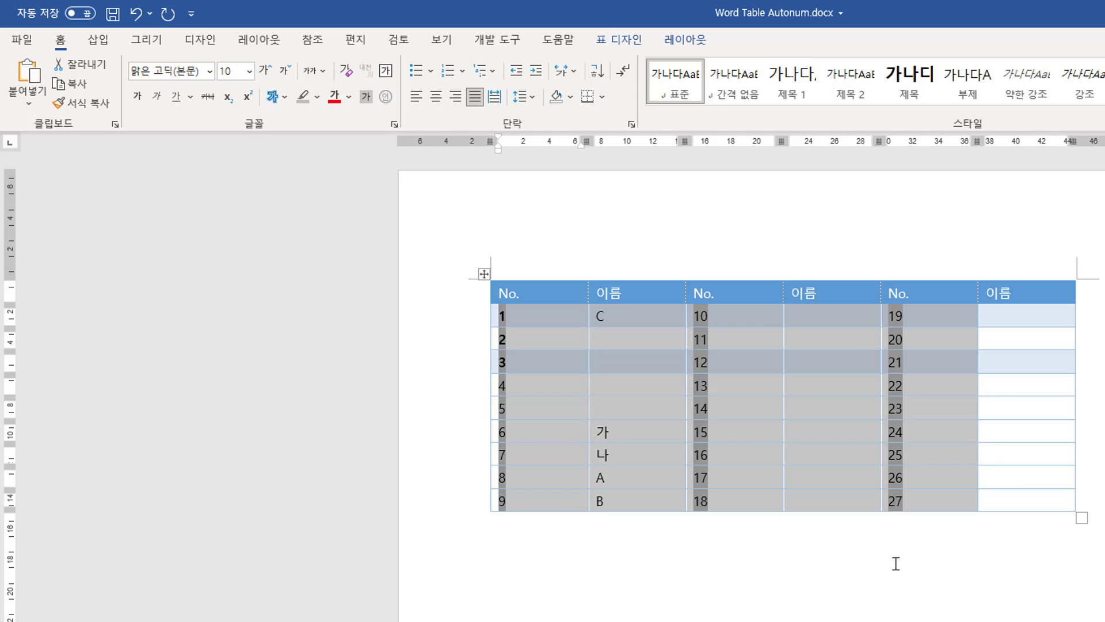
left_click(894, 563)
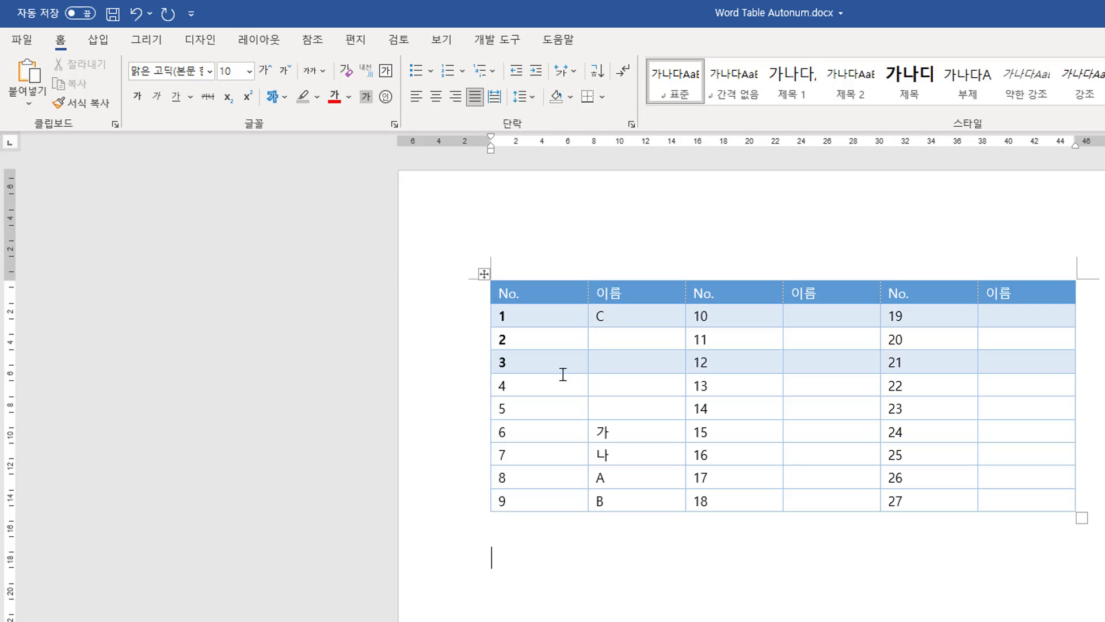
Select the whole table and reapply the blue table style.
left_click(484, 275)
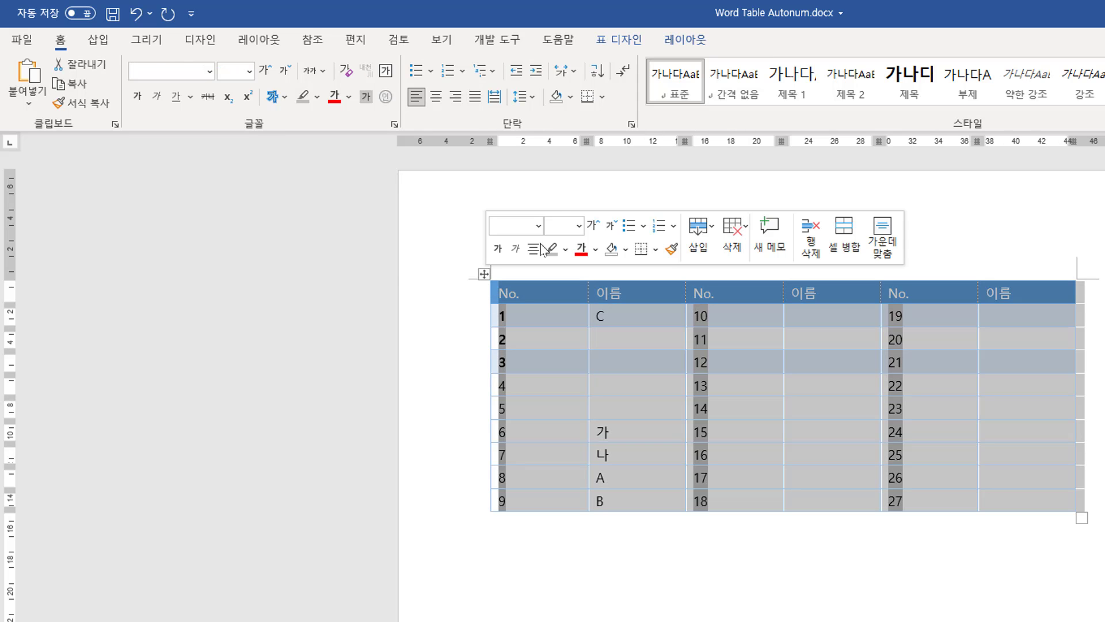
left_click(619, 40)
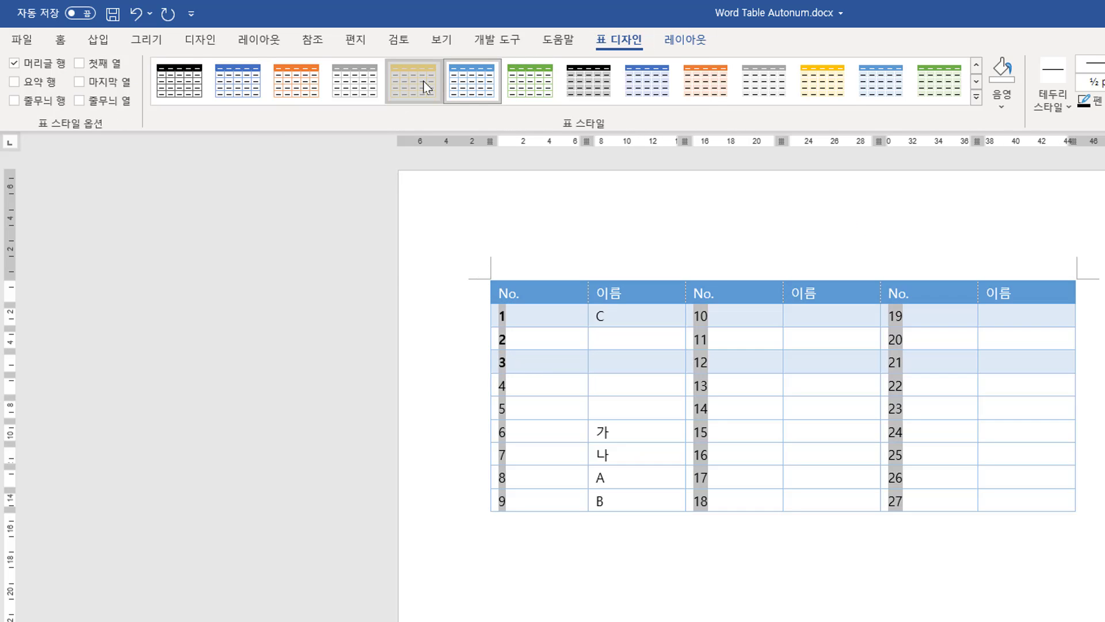
left_click(465, 87)
left_click(632, 606)
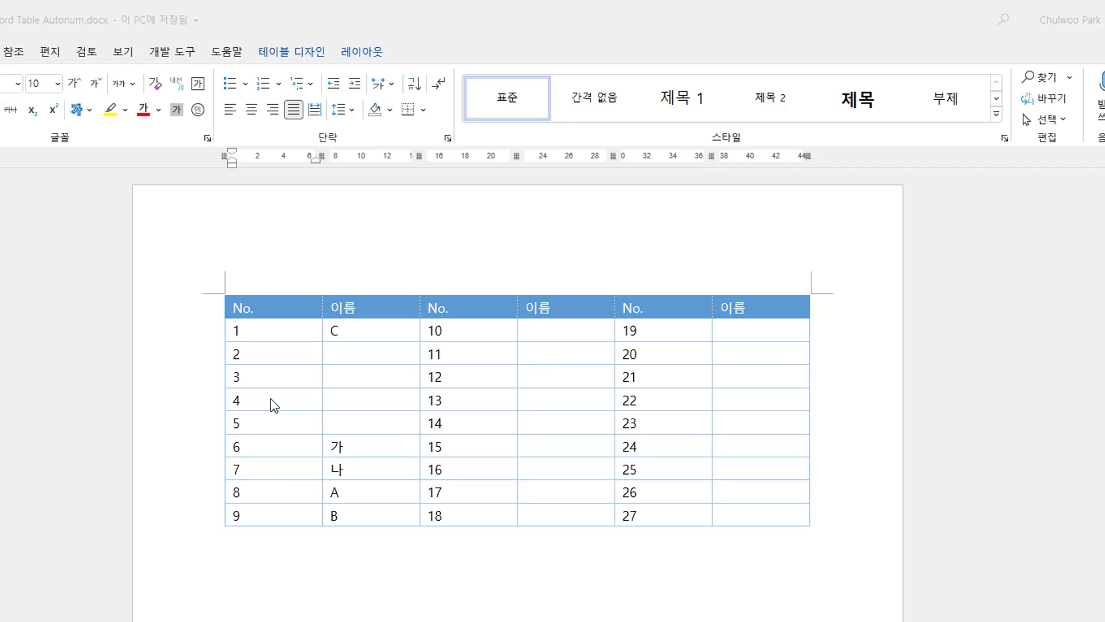
left_click(260, 426)
left_click_drag(275, 427, 753, 441)
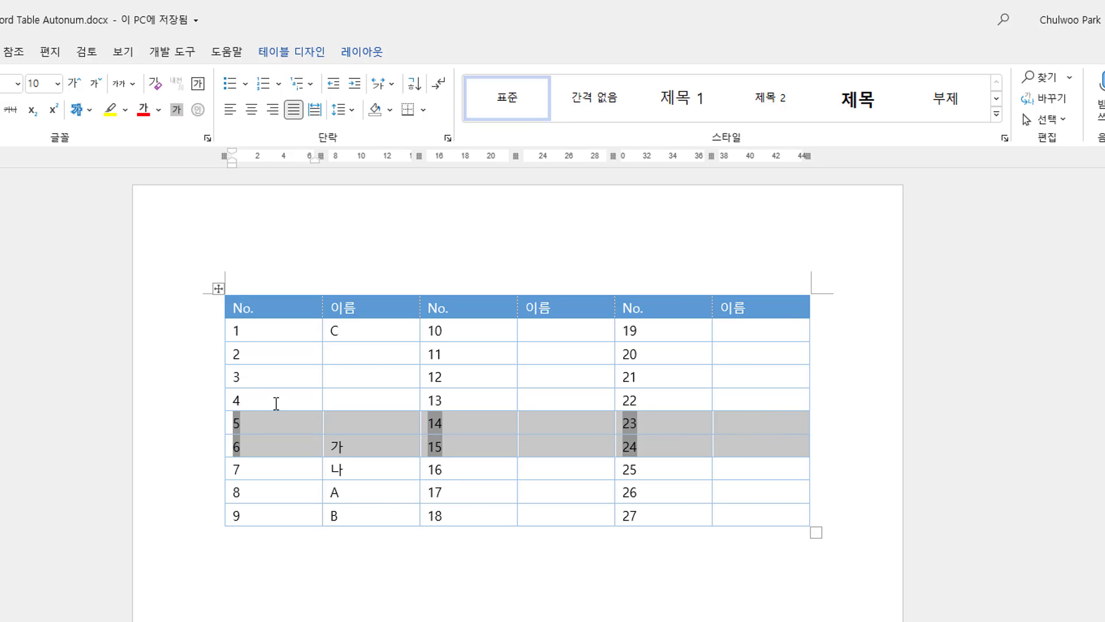
left_click(272, 396)
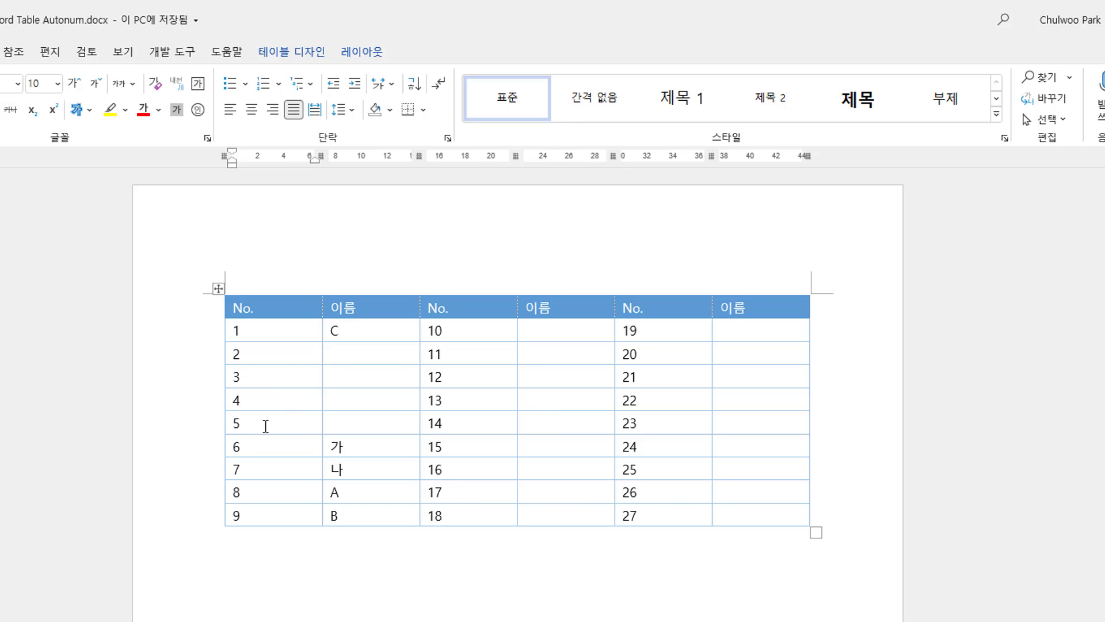
Move the 가 and 나 rows up the table and back down to their original place.
left_click_drag(264, 425, 577, 424)
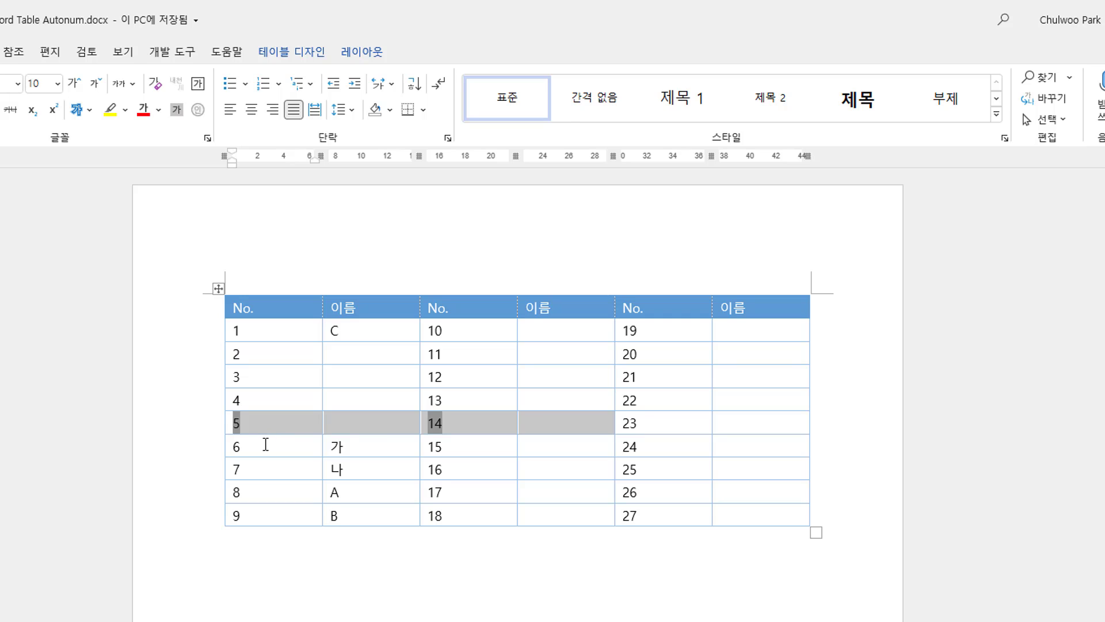
left_click_drag(264, 444, 745, 477)
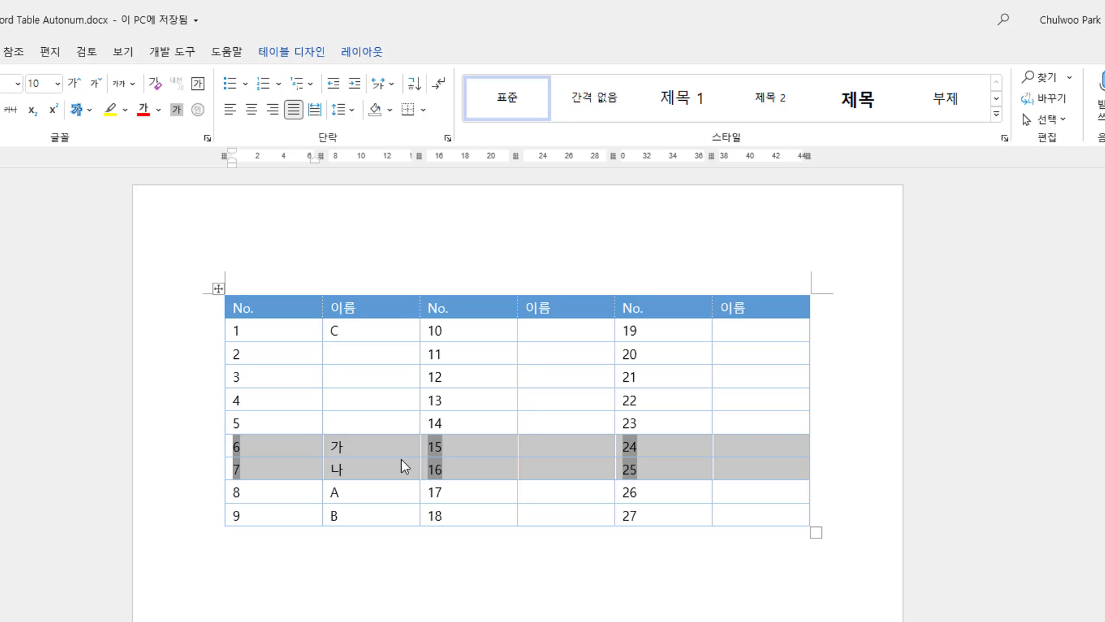
key("alt+shift+Up")
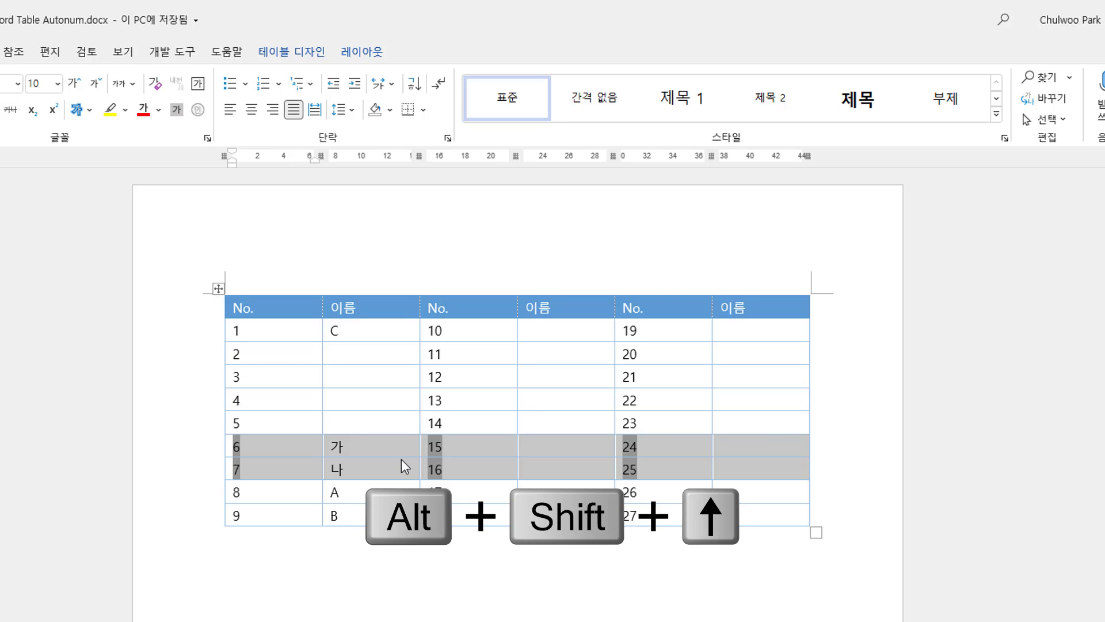
key("alt+shift+Up")
key("alt+shift+Up")
key("alt+shift+Up")
key("alt+shift+Up")
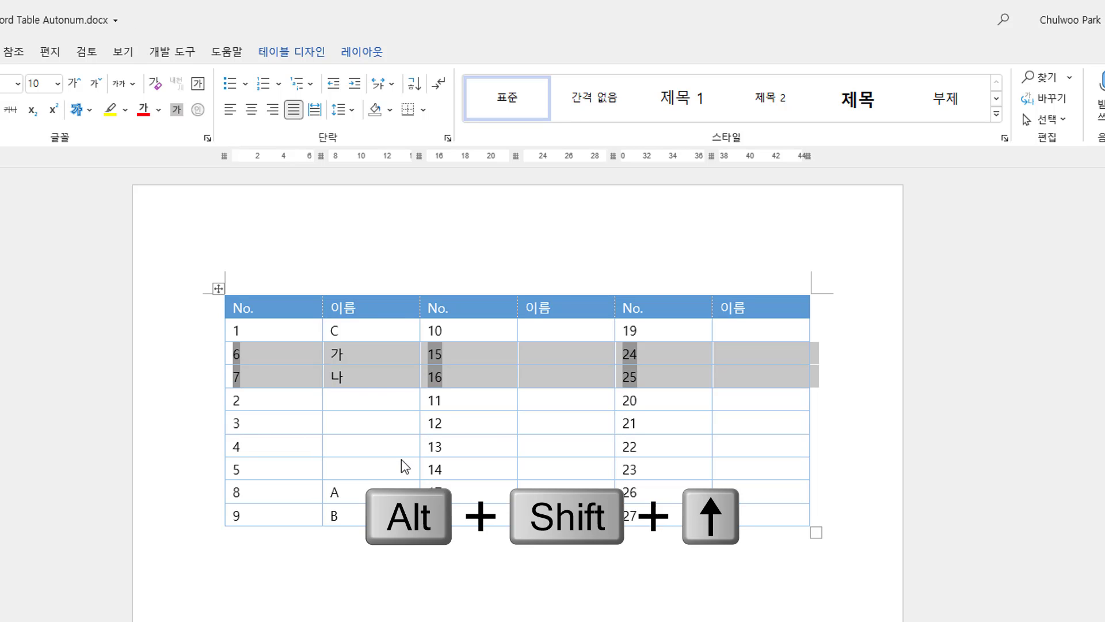
key("alt+shift+Down")
key("alt+shift+Down")
key("alt+shift+Down")
key("alt+shift+Down")
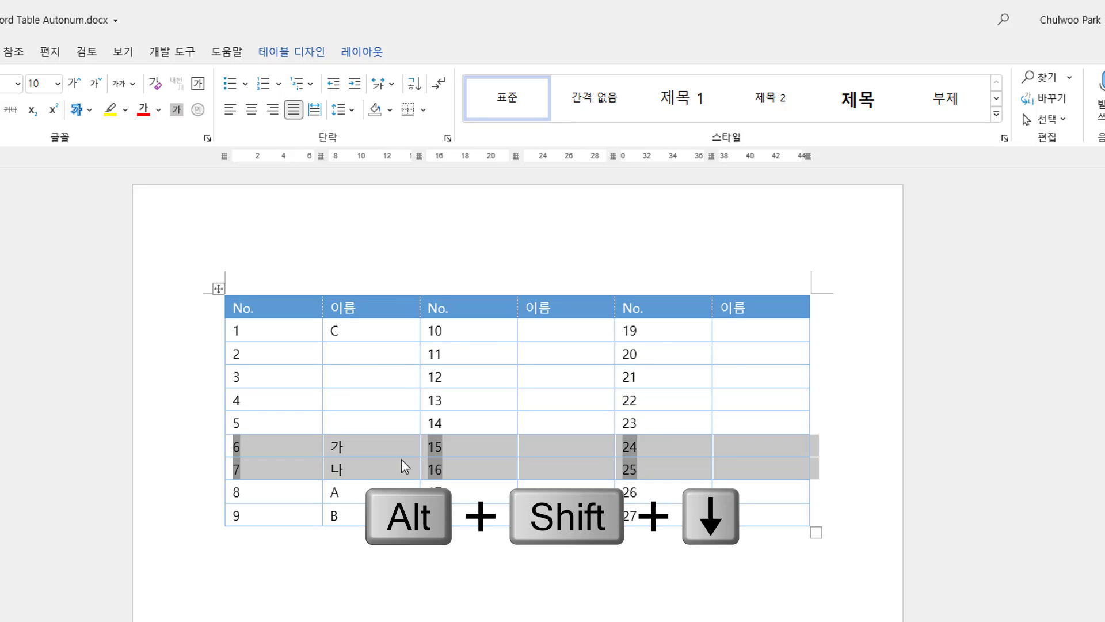
key("alt+shift+Up")
key("alt+shift+Up")
key("alt+shift+Up")
key("alt+shift+Up")
key("alt+shift+Down")
key("alt+shift+Down")
key("alt+shift+Down")
key("alt+shift+Down")
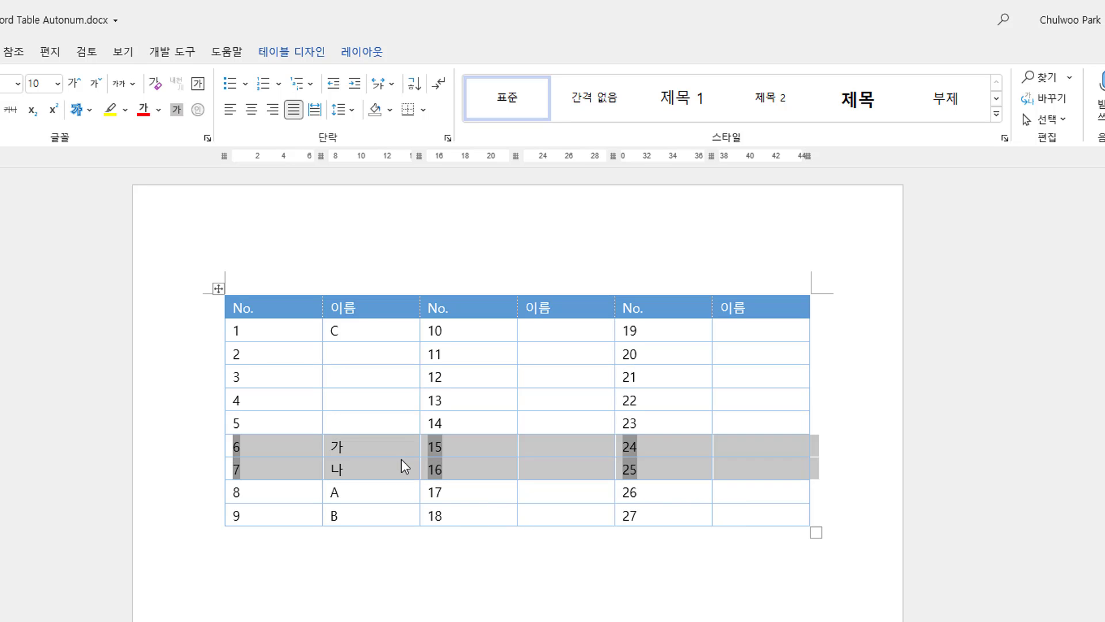
Move the 가 row up and down, leaving it just below the 나 row.
left_click(345, 447)
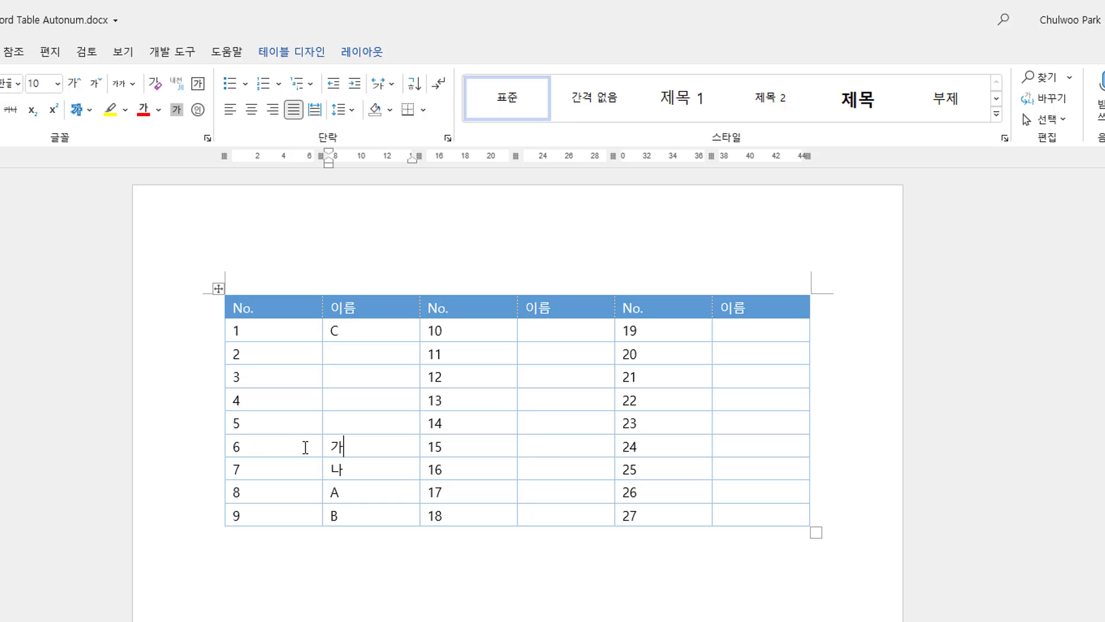
left_click_drag(295, 447, 735, 457)
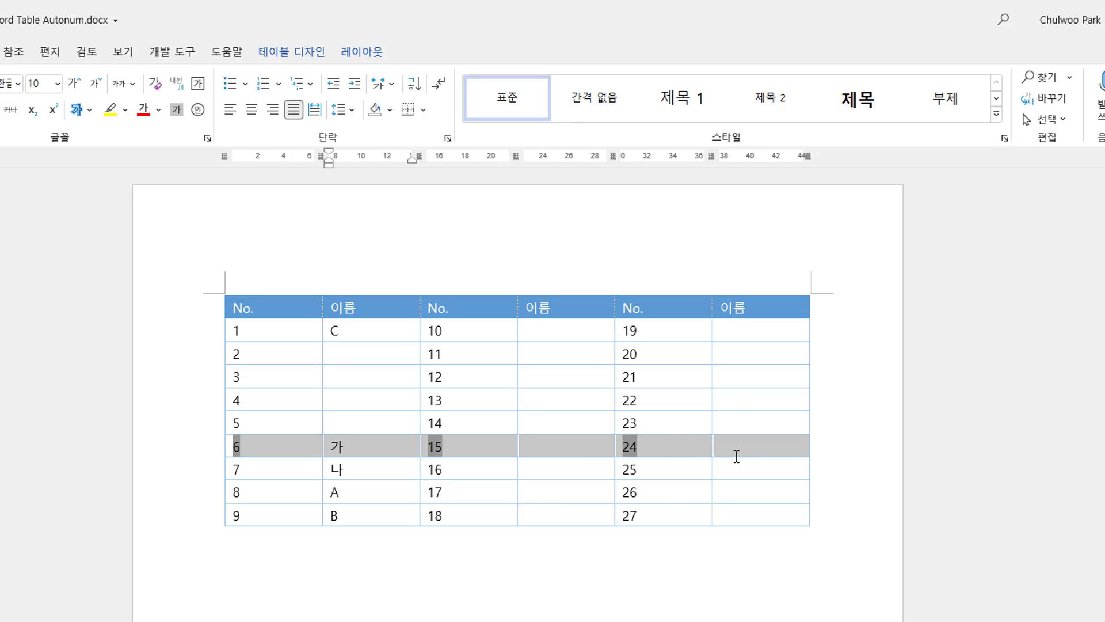
left_click(602, 455)
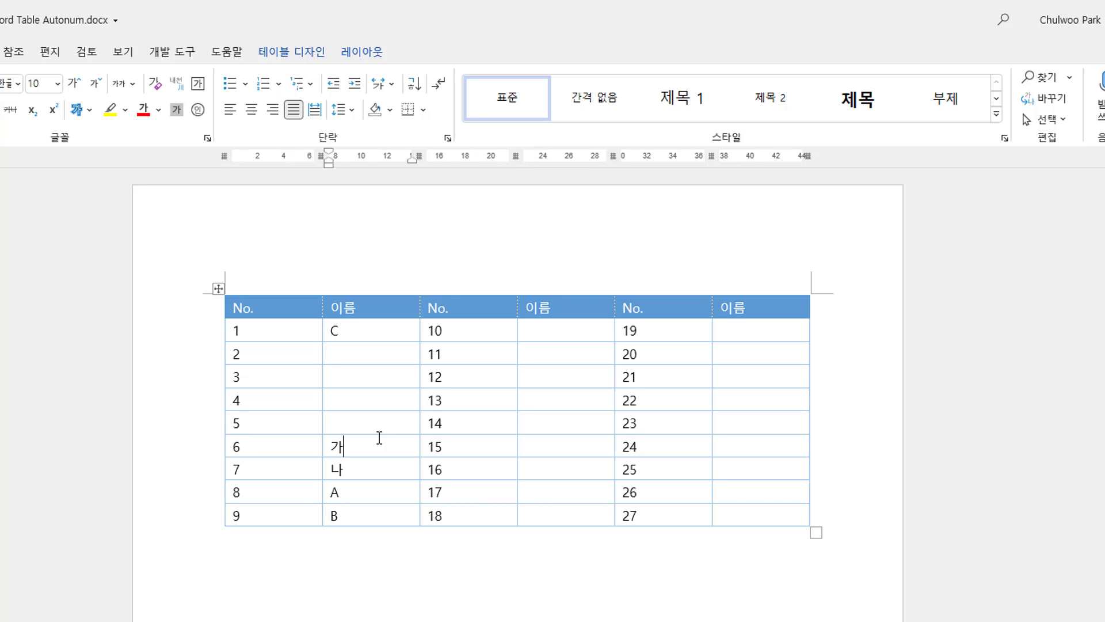
key("alt+shift+Up")
key("alt+shift+Up")
key("alt+shift+Up")
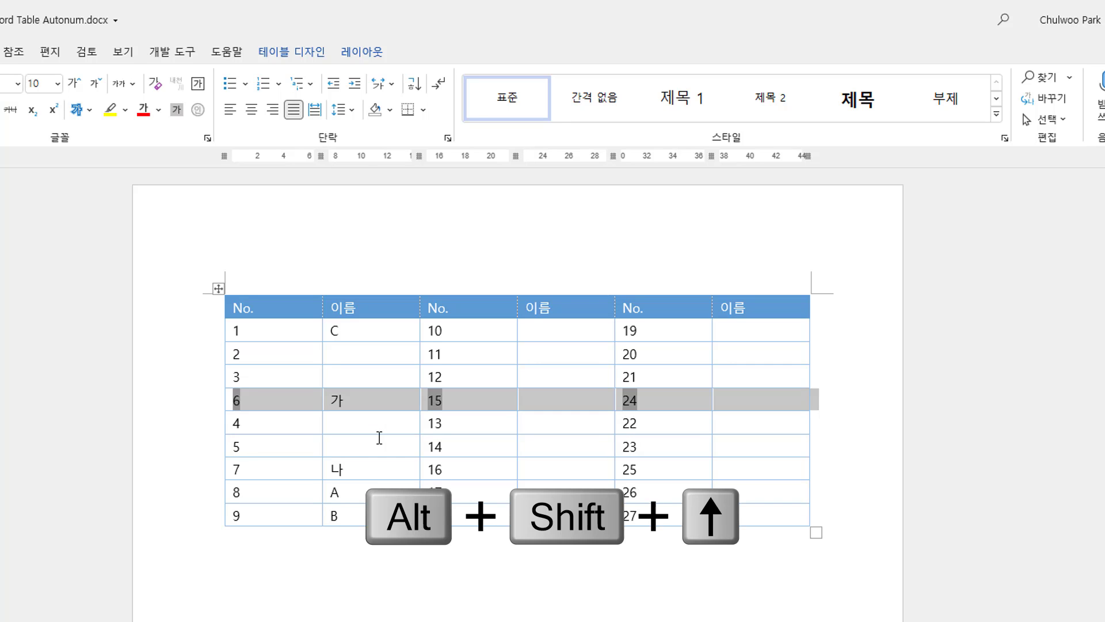
key("alt+shift+Up")
key("alt+shift+Down")
key("alt+shift+Down")
key("alt+shift+Down")
key("alt+shift+Down")
key("alt+shift+Down")
key("alt+shift+Down")
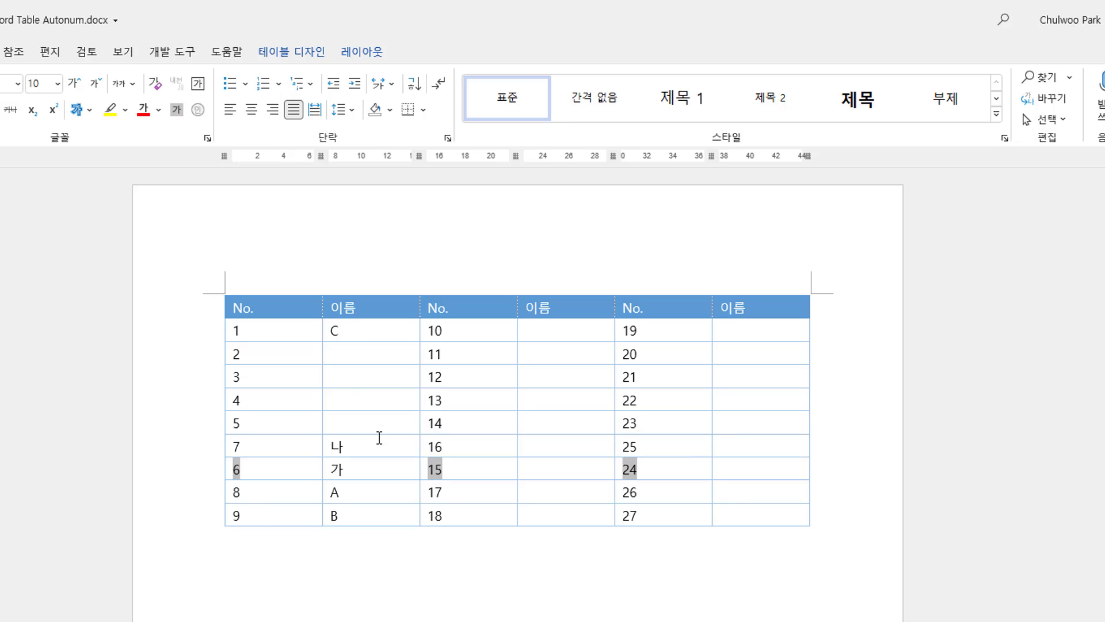
key("alt+shift+Up")
key("alt+shift+Up")
key("alt+shift+Up")
key("alt+shift+Up")
key("alt+shift+Up")
key("alt+shift+Up")
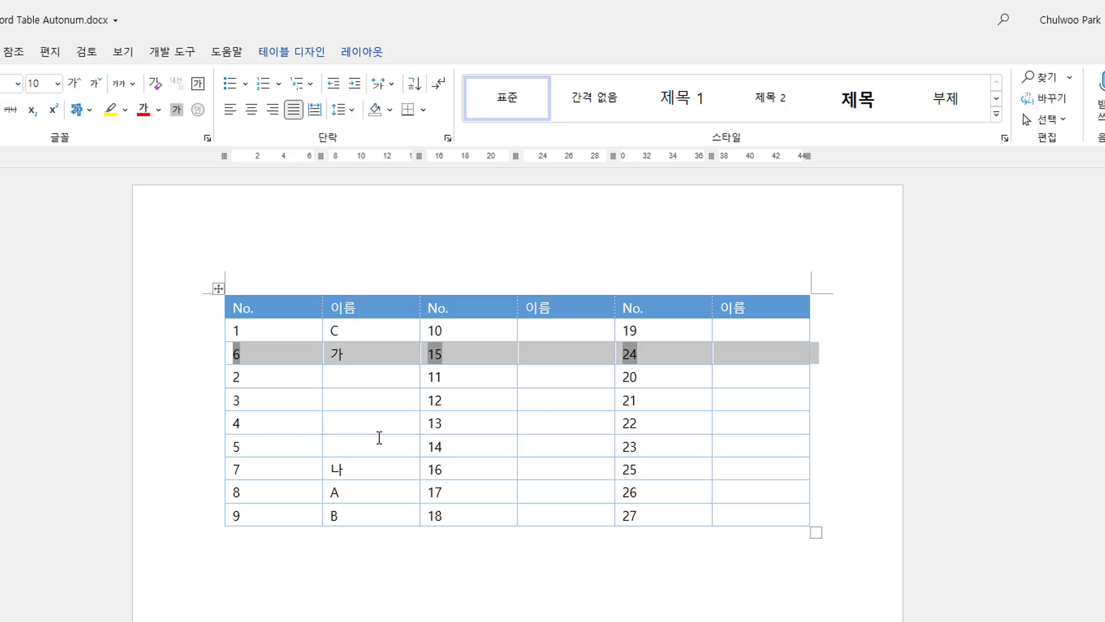
key("alt+shift+Down")
key("alt+shift+Down")
key("alt+shift+Down")
key("alt+shift+Down")
key("alt+shift+Down")
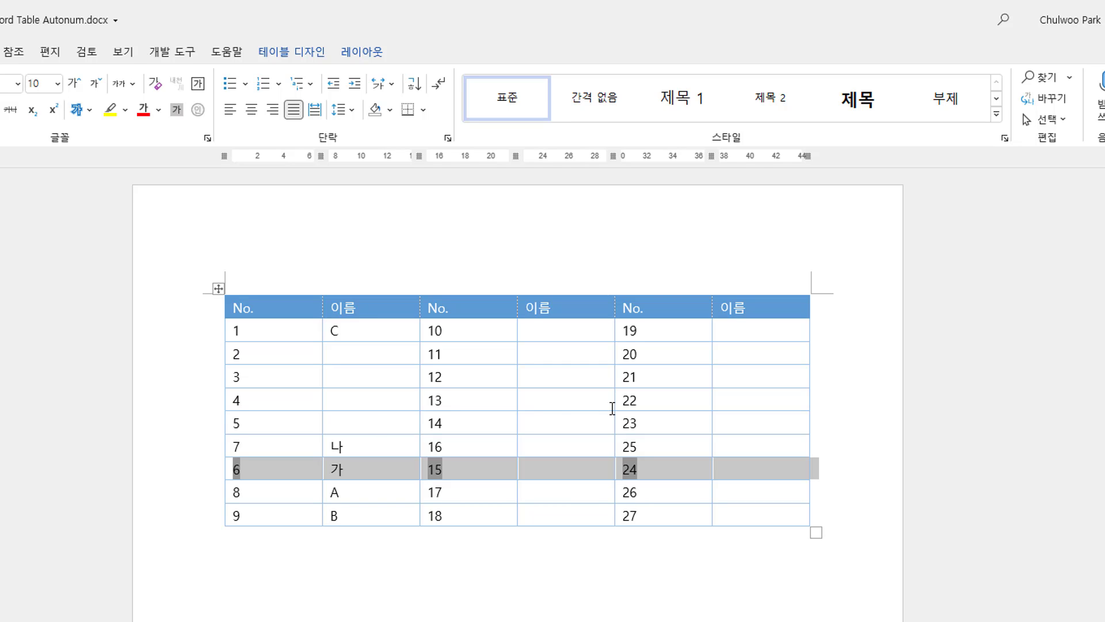
Select the empty rows numbered 4 and 5 and move them down below the A row.
left_click_drag(496, 397, 596, 422)
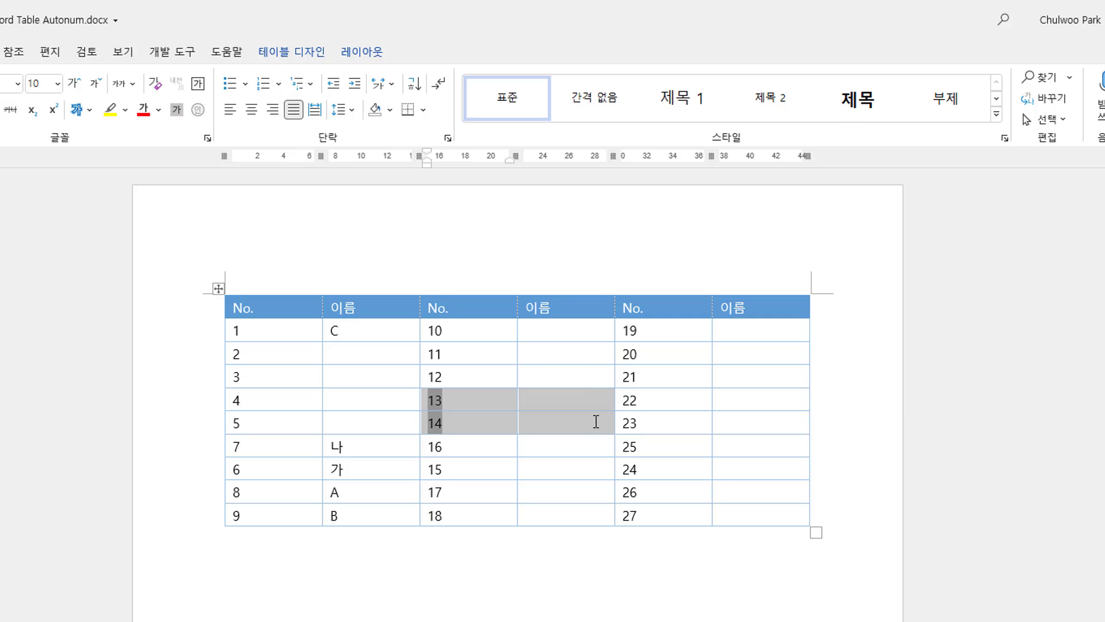
key("alt+shift+Up")
key("alt+shift+Up")
key("alt+shift+Down")
key("alt+shift+Down")
key("alt+shift+Down")
key("alt+shift+Down")
key("alt+shift+Down")
key("alt+shift+Down")
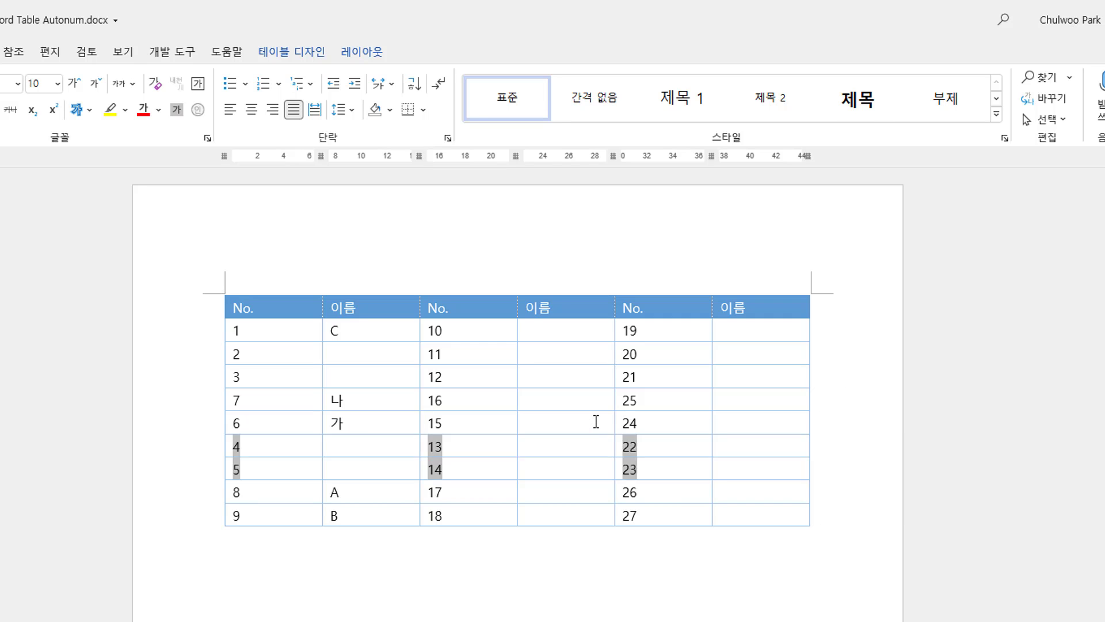
key("alt+shift+Up")
key("alt+shift+Up")
key("alt+shift+Up")
key("alt+shift+Up")
key("alt+shift+Up")
key("alt+shift+Up")
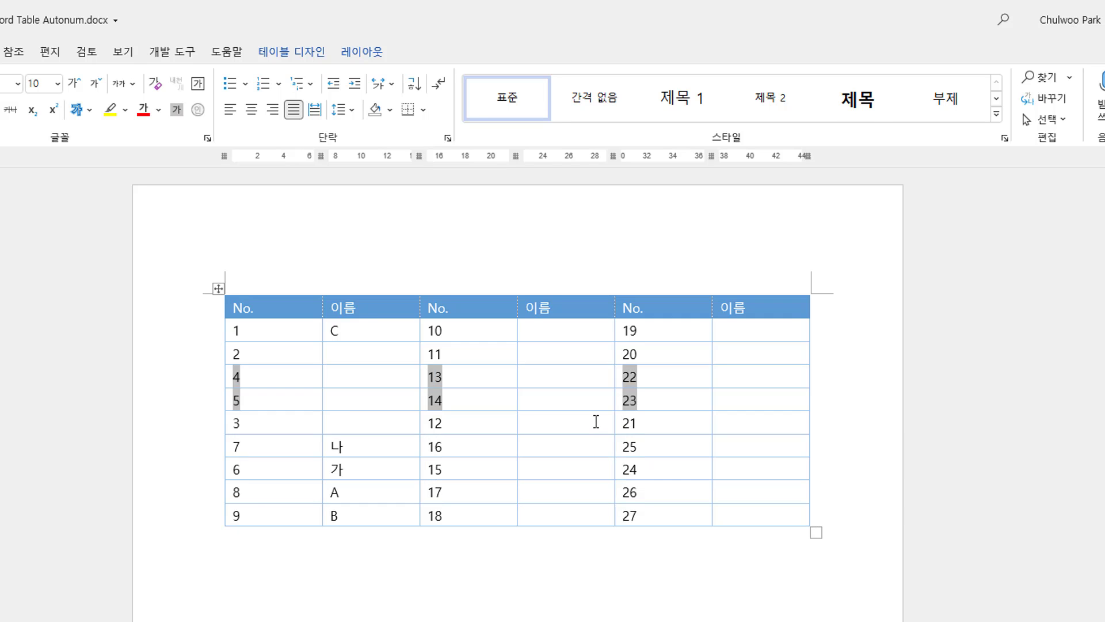
key("alt+shift+Down")
key("alt+shift+Down")
key("alt+shift+Down")
key("alt+shift+Down")
key("alt+shift+Down")
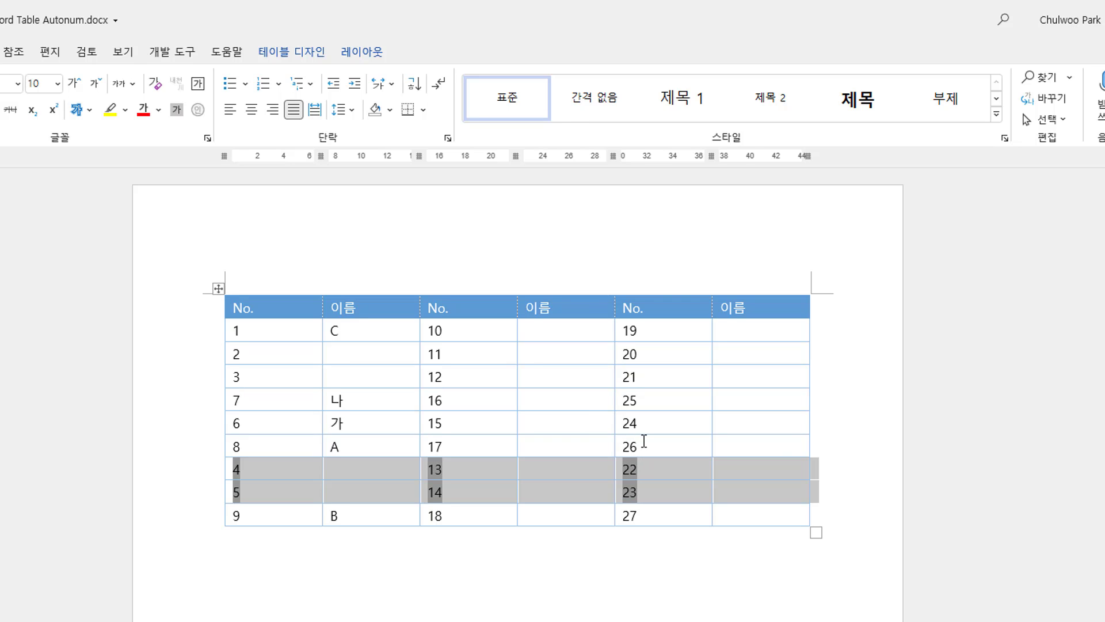
left_click(643, 447)
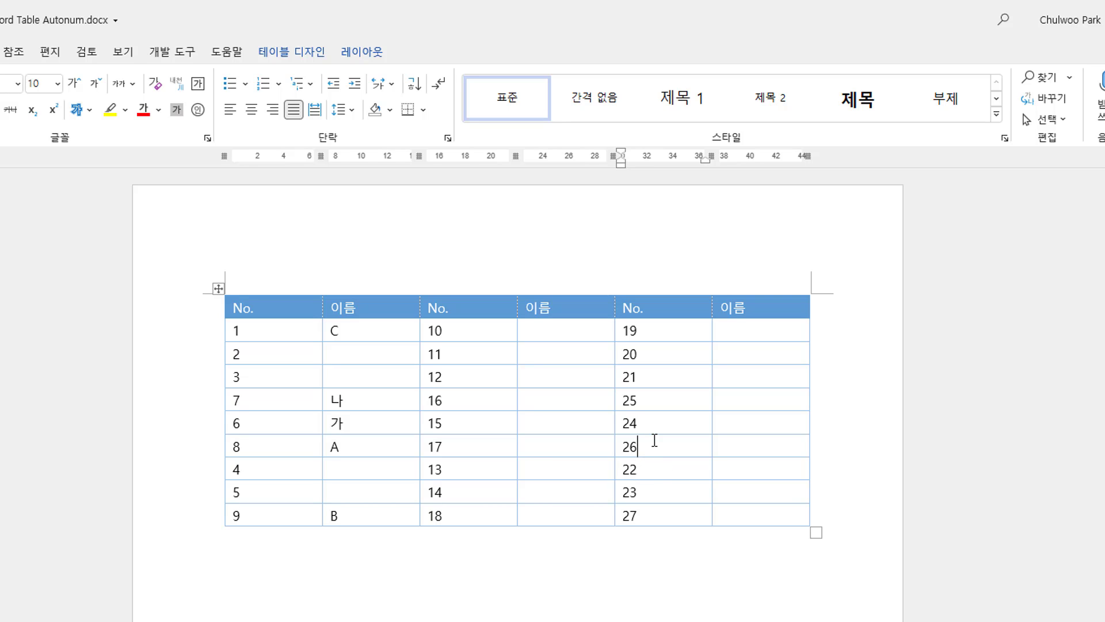
Select the table body and update all the number fields.
left_click_drag(273, 327, 645, 506)
key("F9")
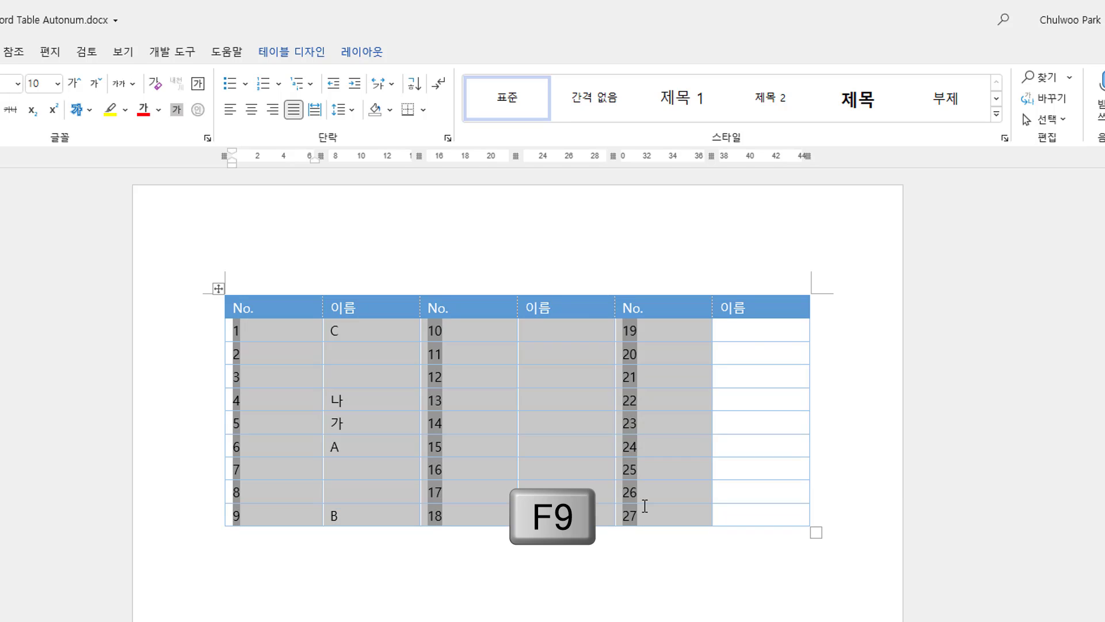
left_click(648, 432)
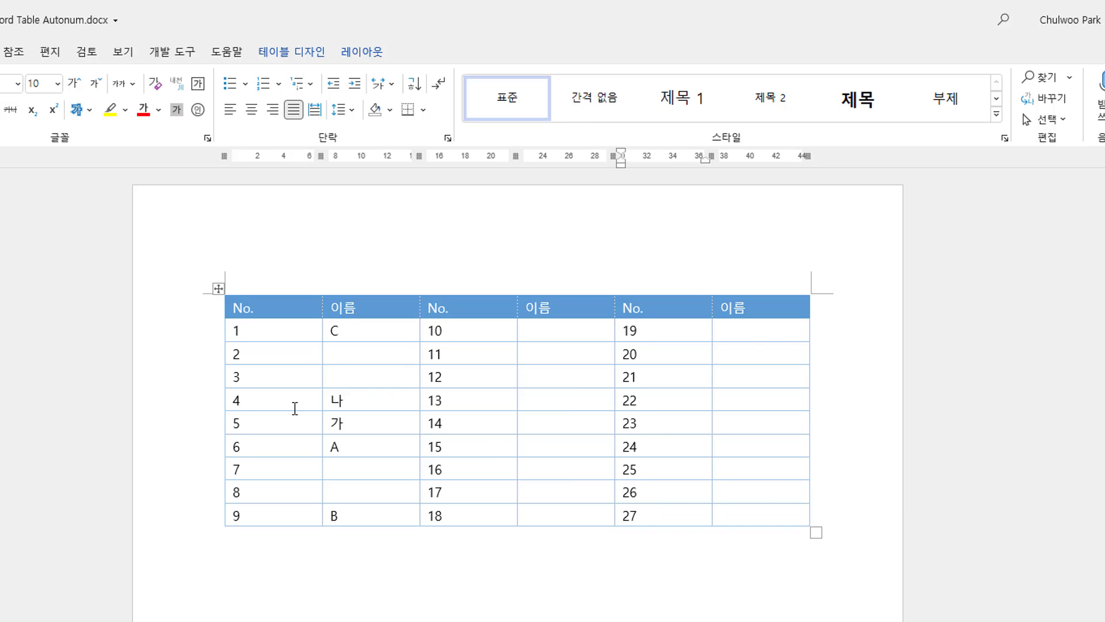
Move the 나 row down three rows, just above the B row, and update the number fields again.
left_click_drag(284, 398, 750, 407)
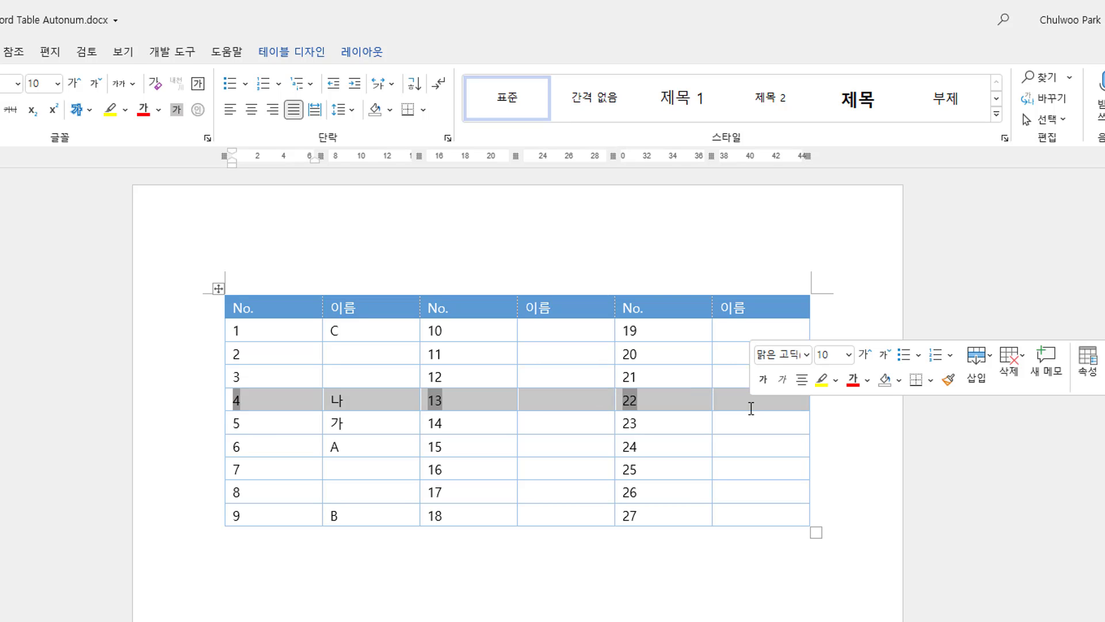
key("alt+shift+Down")
key("alt+shift+Down")
key("alt+shift+Down")
key("alt+shift+Down")
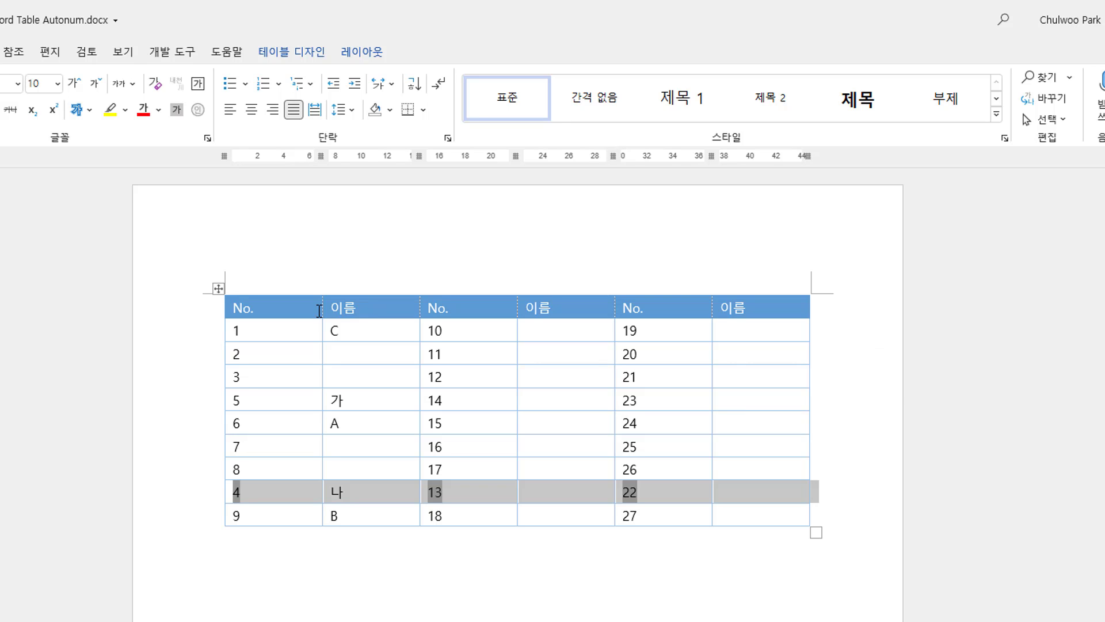
left_click_drag(313, 330, 686, 504)
key("F9")
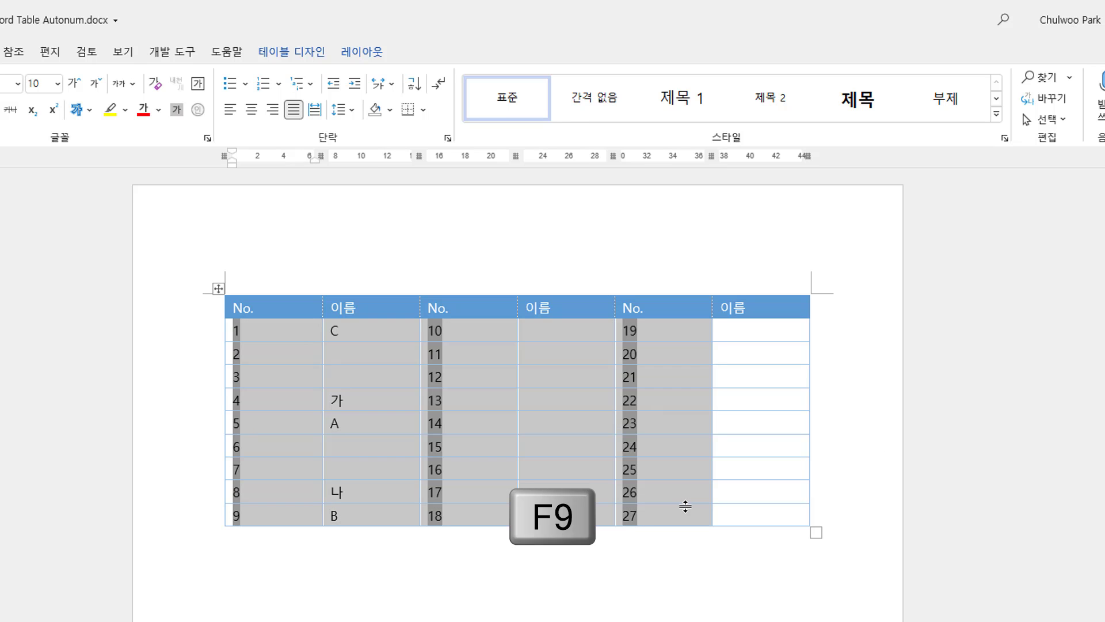
left_click(729, 518)
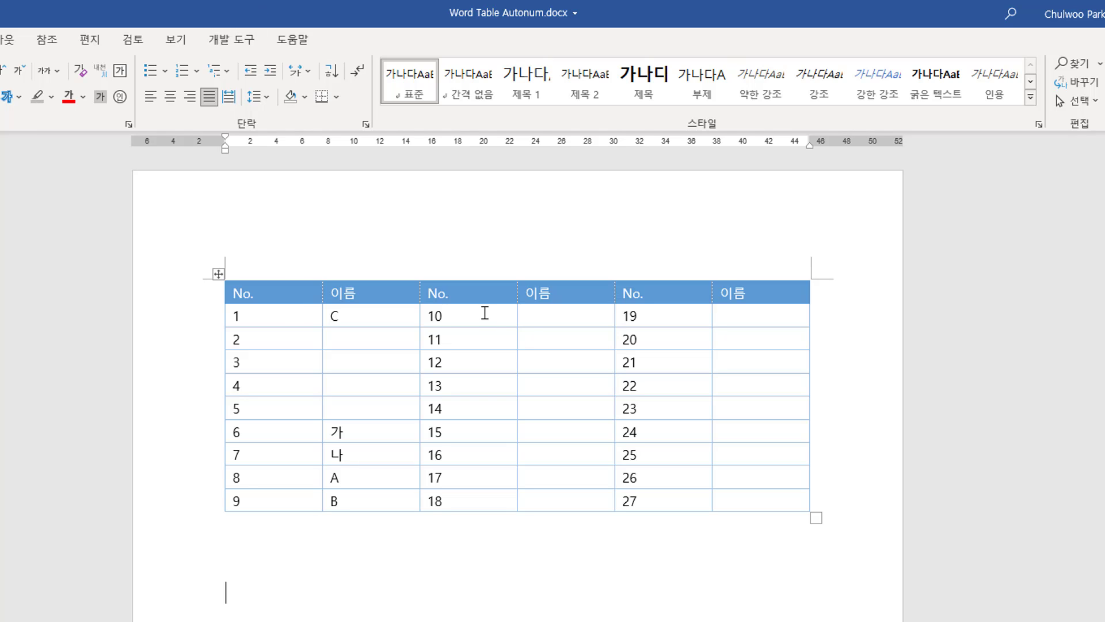
Inspect the first No. cell's =count(above)+1 field code, then switch it back to its result.
left_click_drag(484, 314, 505, 498)
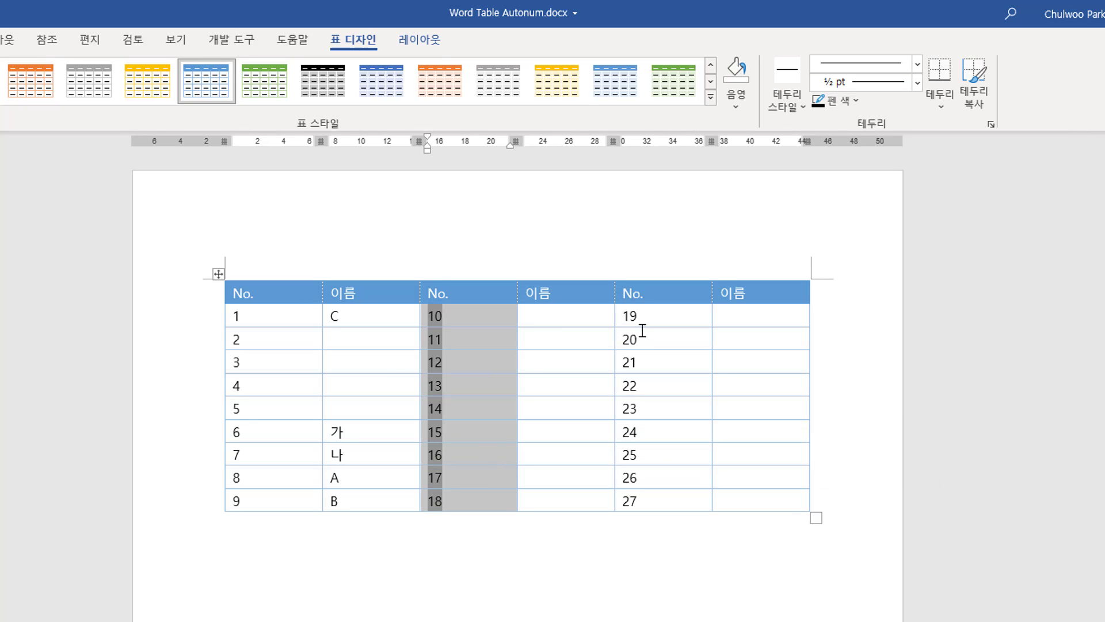
left_click_drag(292, 319, 286, 515)
left_click(264, 511)
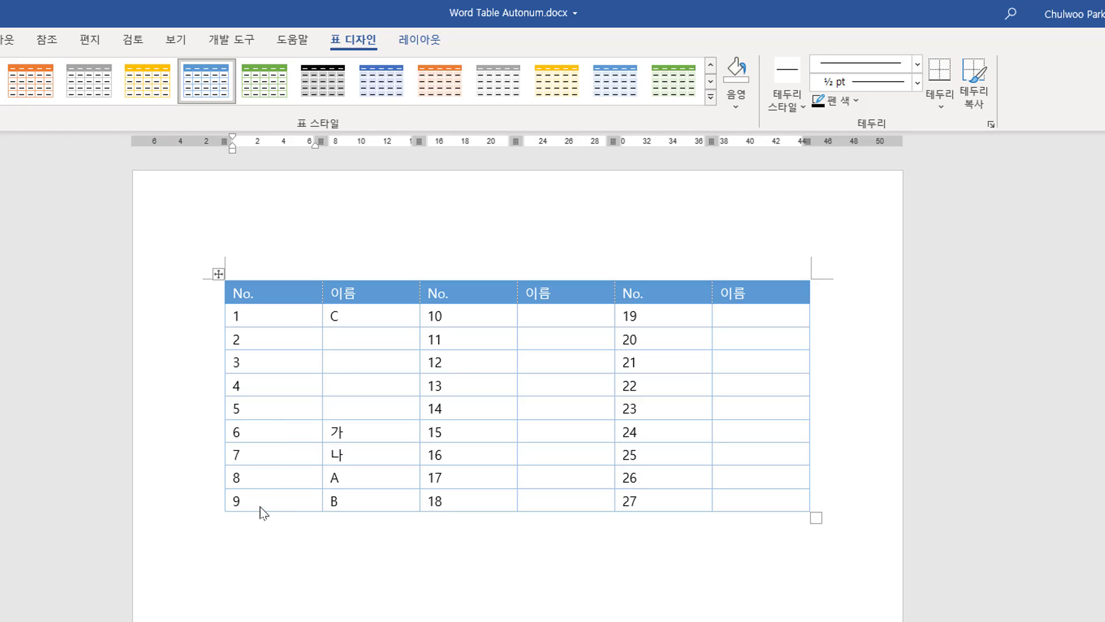
left_click(260, 323)
key("shift+F9")
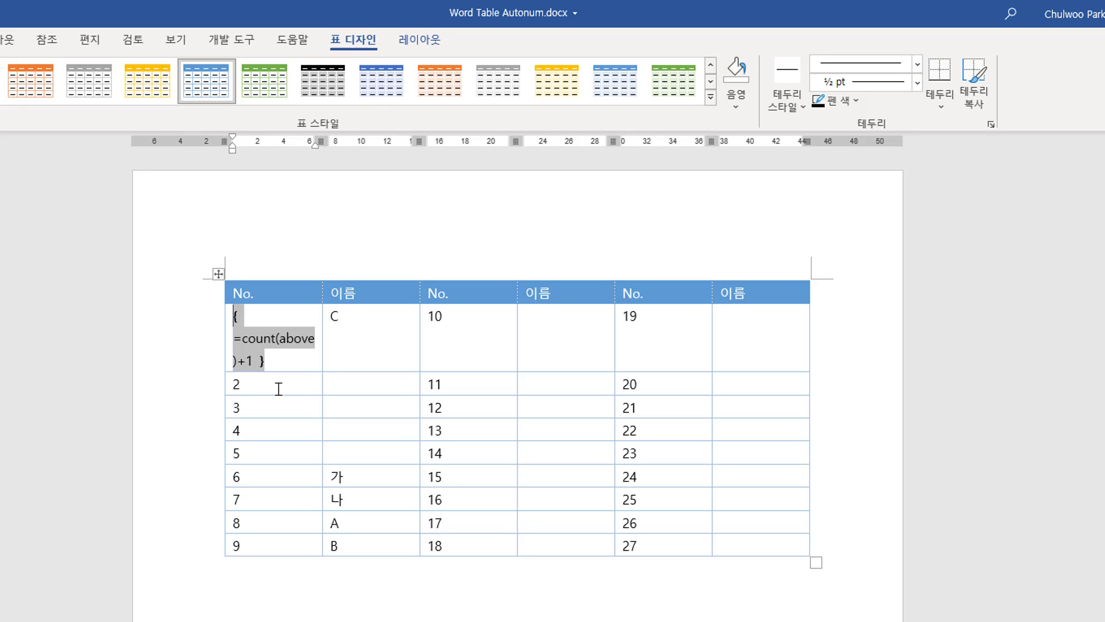
key("F9")
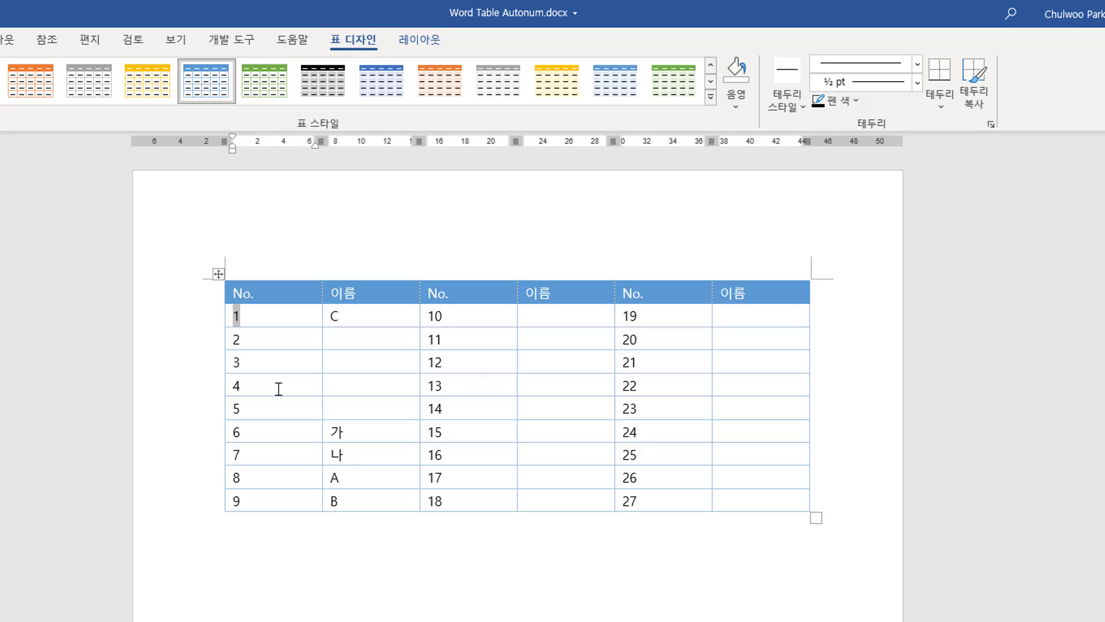